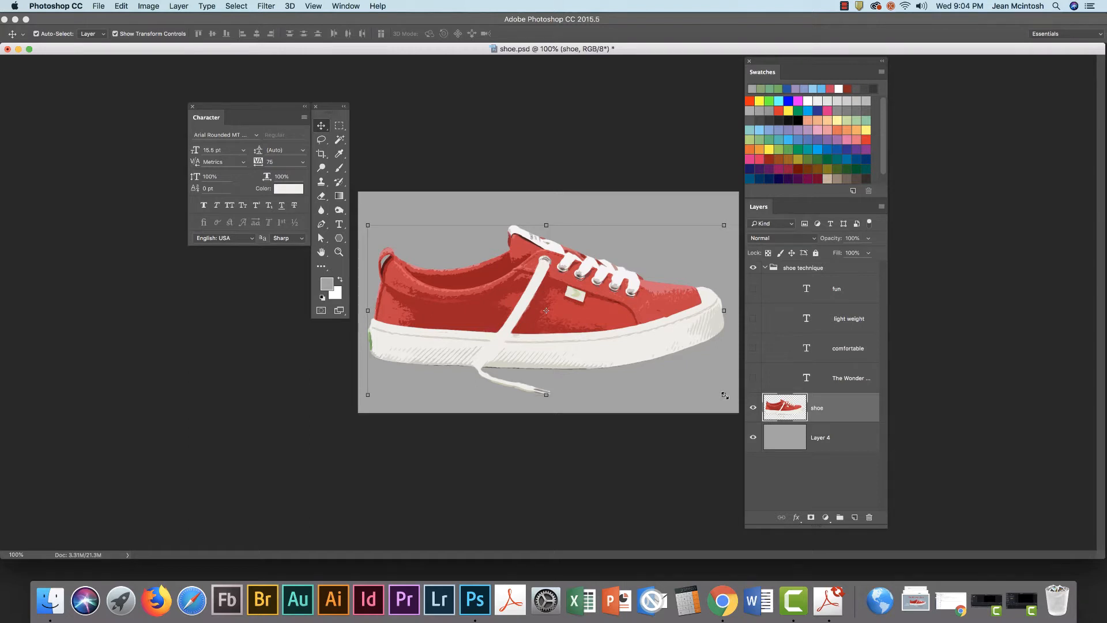
# Step: Scale the shoe down to about 76% of its size, center it on the canvas and apply the transformation
pyautogui.moveTo(725, 396); pyautogui.dragTo(637, 353)
pyautogui.moveTo(578, 321); pyautogui.dragTo(606, 330)
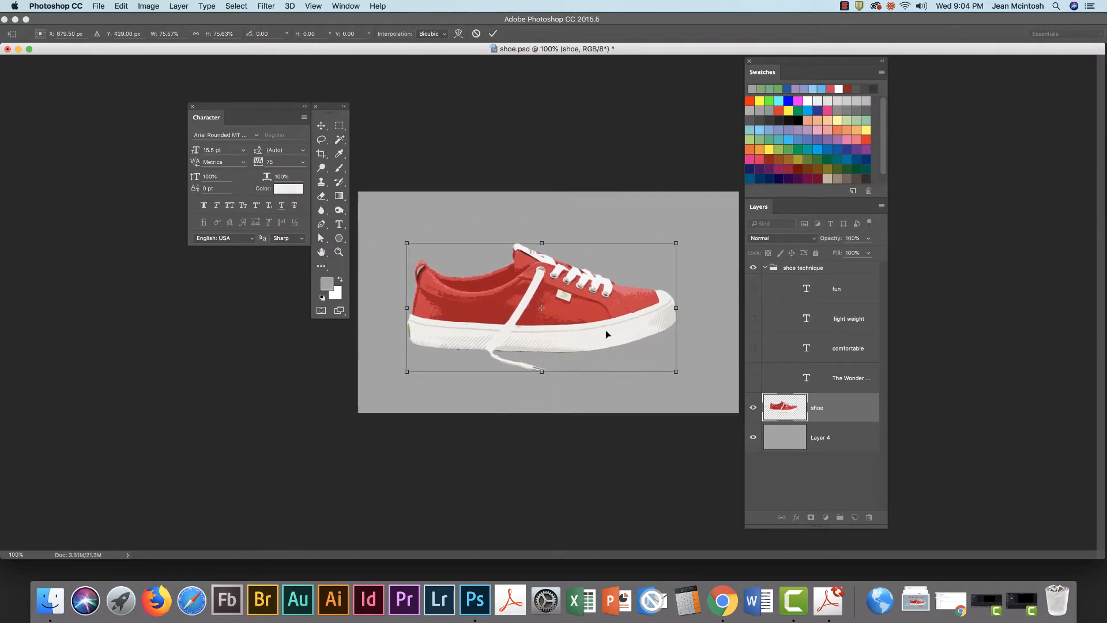
pyautogui.click(339, 127)
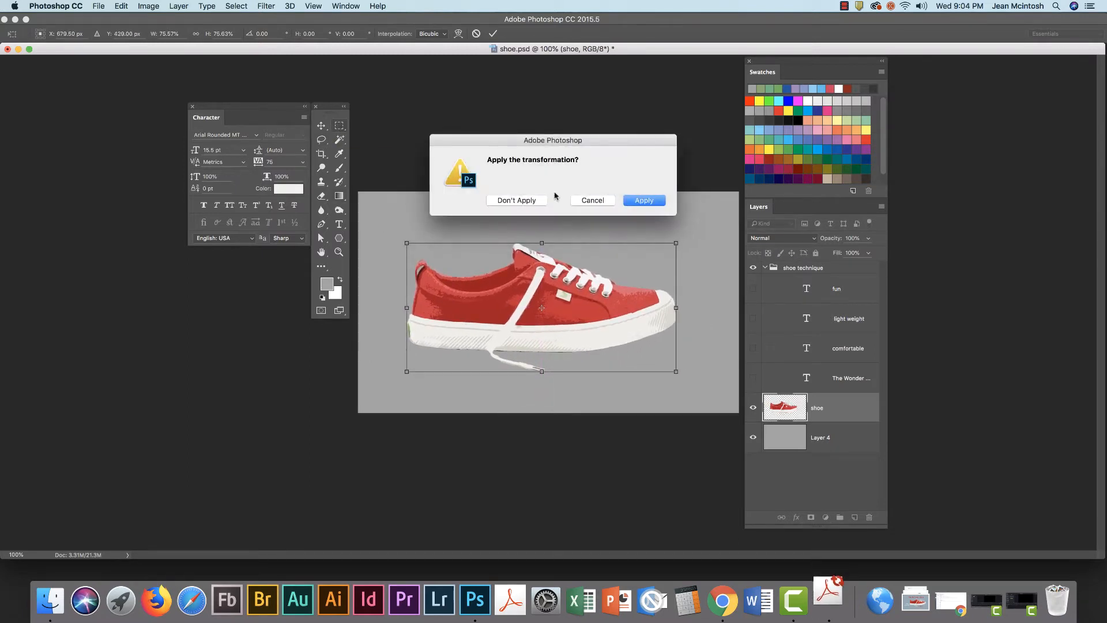
pyautogui.click(639, 202)
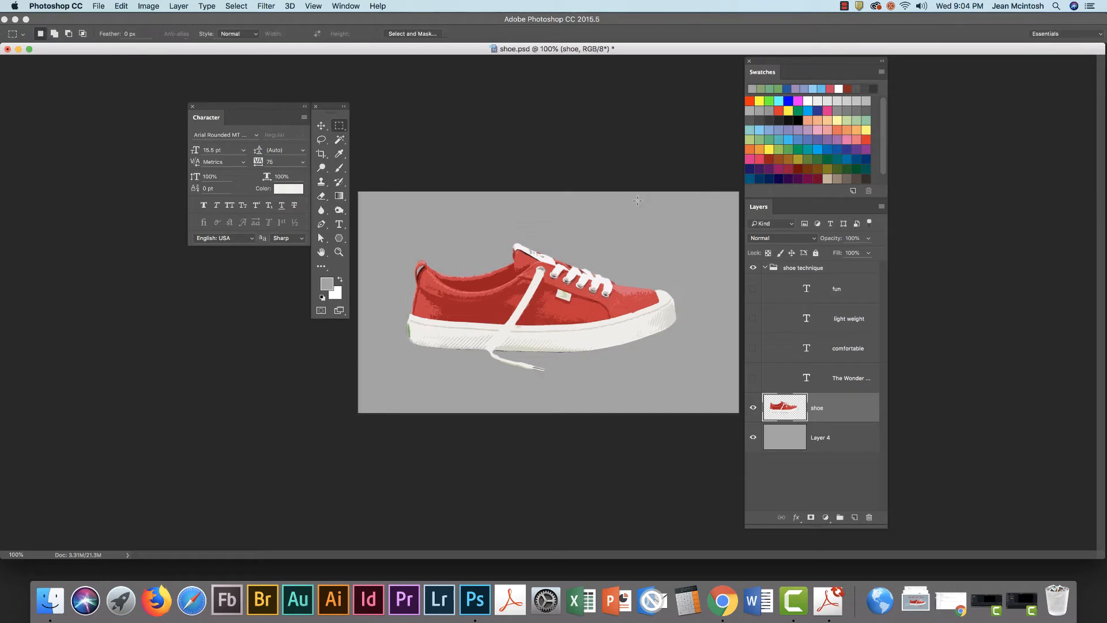
# Step: Show the "The Wonder Shoe" title layer and separate it from the shoe by moving the title up and left and the shoe lower
pyautogui.click(753, 377)
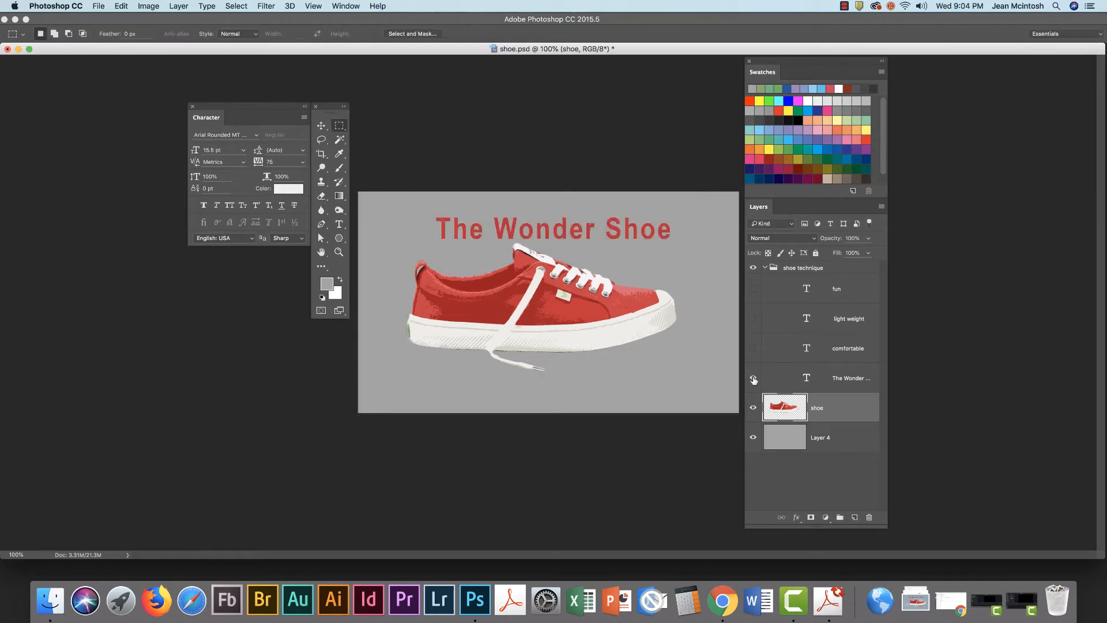
pyautogui.press('super+t')
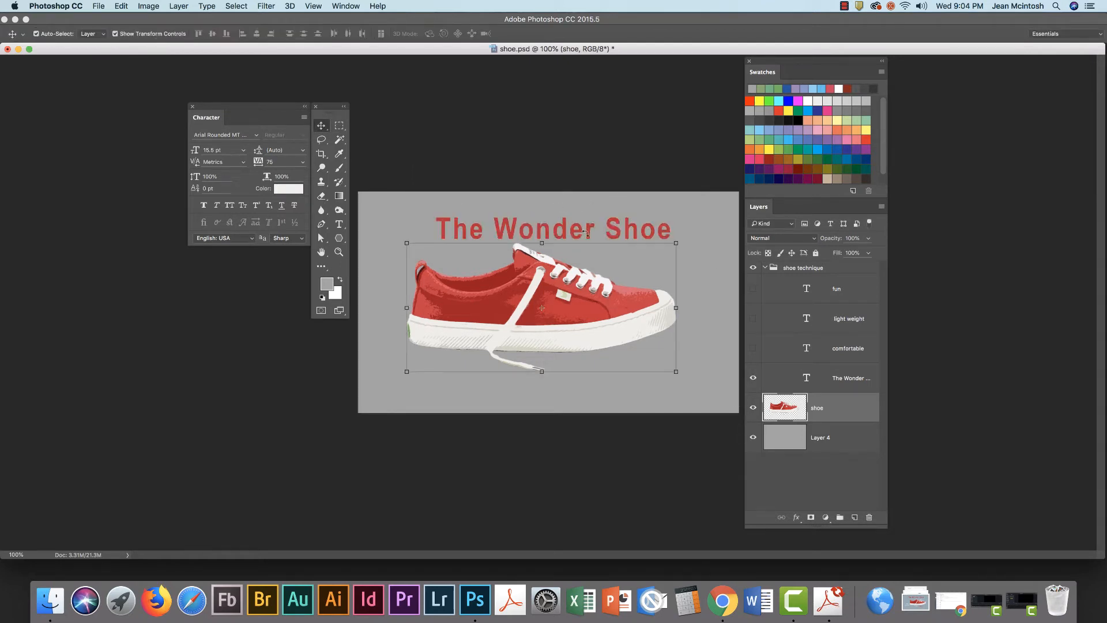
pyautogui.moveTo(585, 228); pyautogui.dragTo(577, 224)
pyautogui.press('super+z')
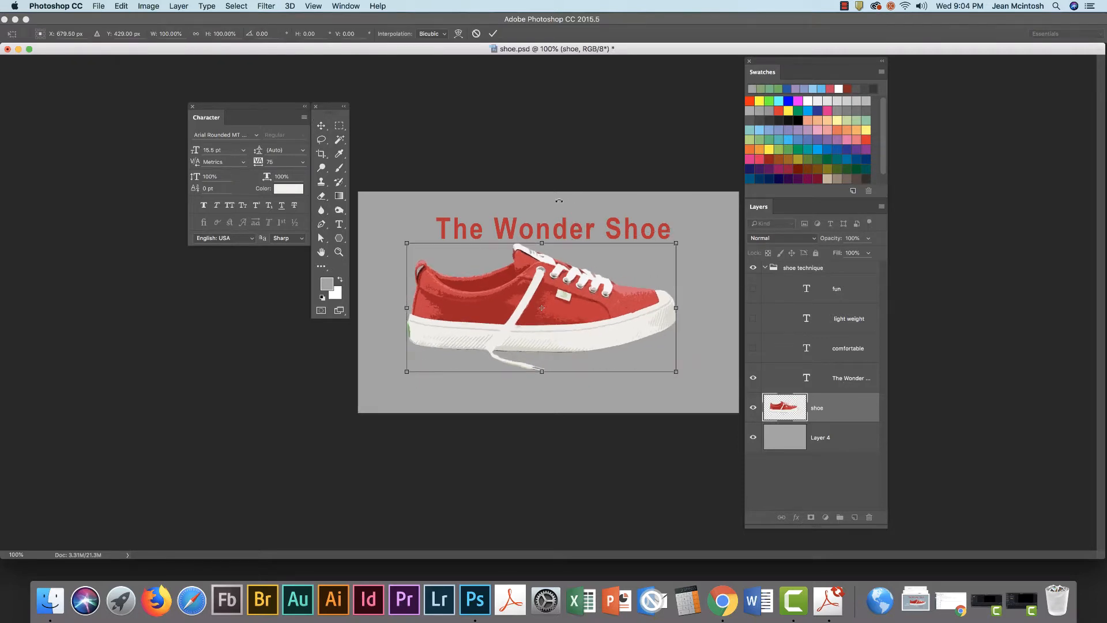
pyautogui.click(321, 125)
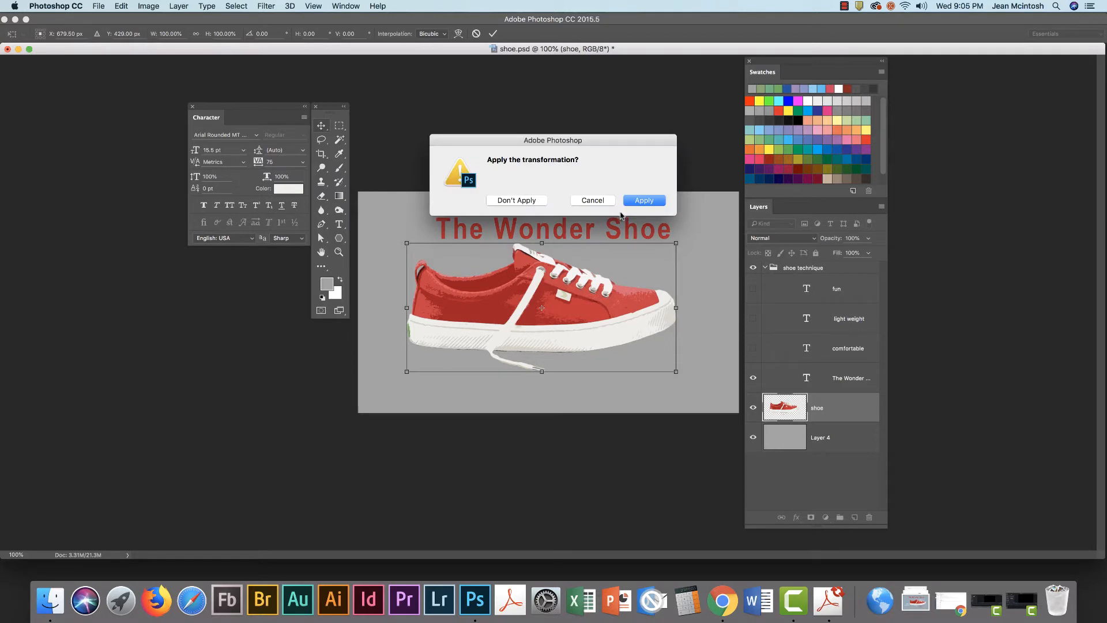
pyautogui.click(635, 202)
pyautogui.moveTo(614, 225); pyautogui.dragTo(601, 220)
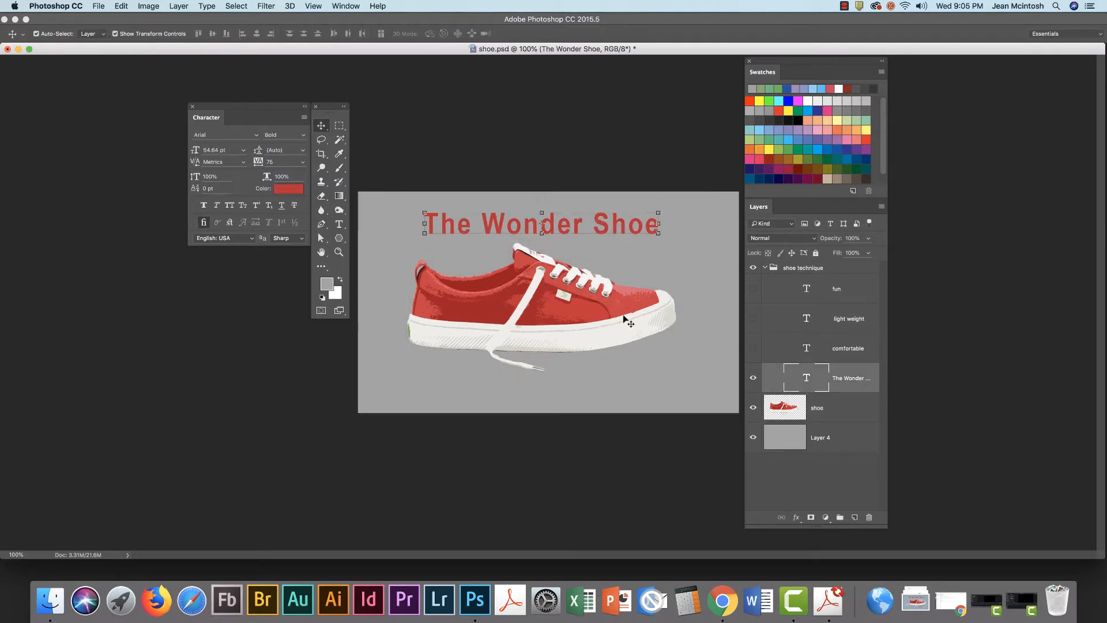
pyautogui.moveTo(627, 322)
pyautogui.mouseDown()
pyautogui.moveTo(622, 338)
pyautogui.moveTo(634, 337)
pyautogui.mouseUp()
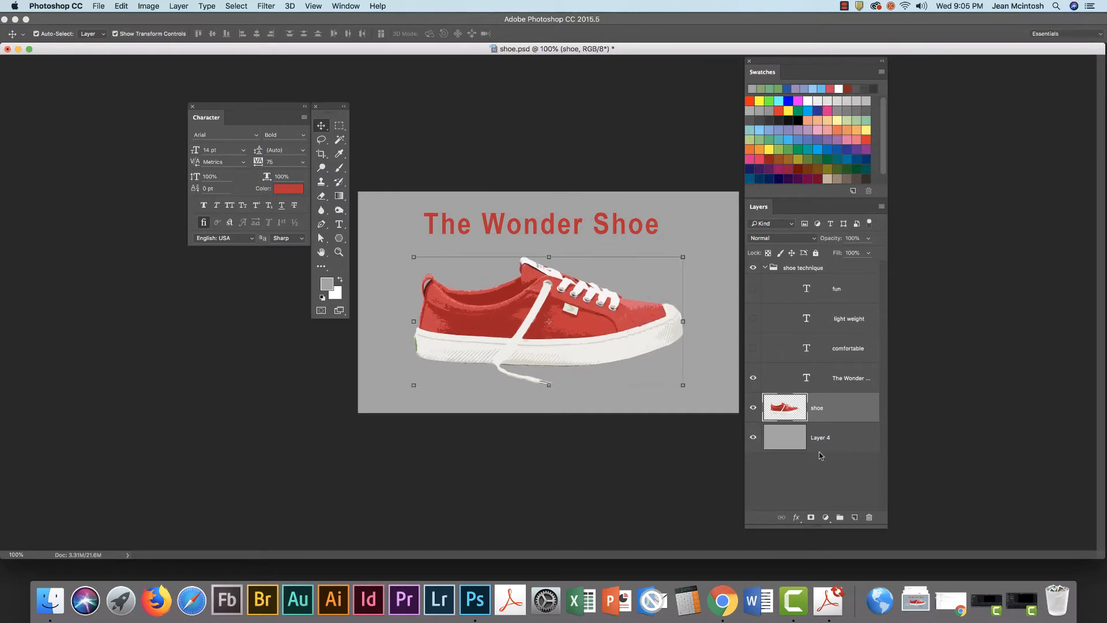
# Step: Show the "comfortable", "light weight" and "fun" text layers
pyautogui.click(753, 348)
pyautogui.click(753, 319)
pyautogui.click(753, 289)
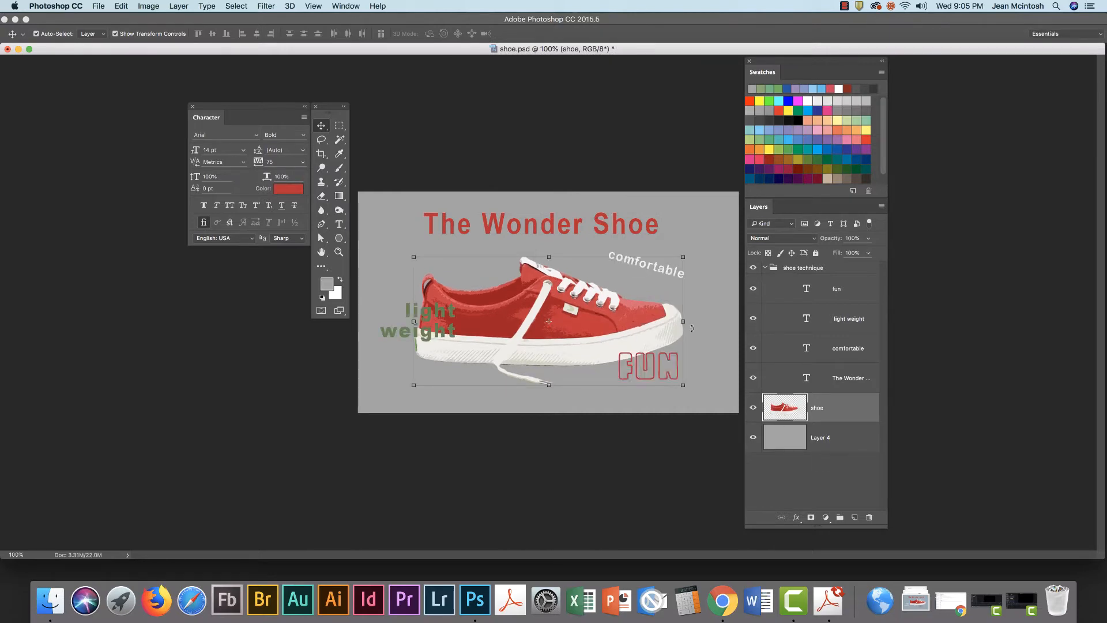
pyautogui.click(687, 230)
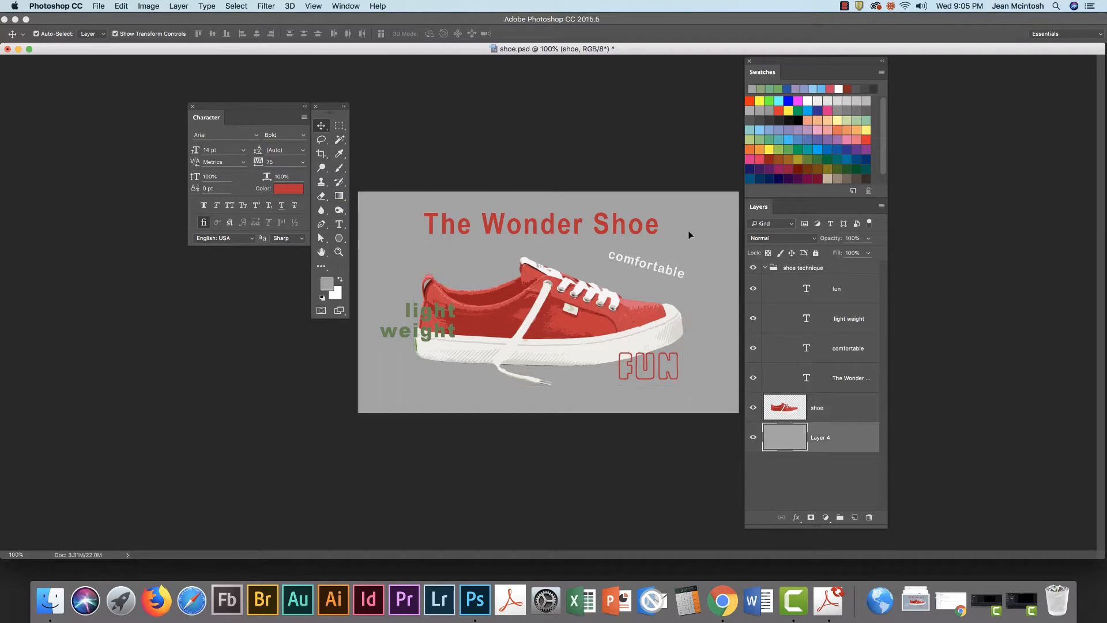
# Step: Move the "comfortable" text left toward the laces and the "FUN" text down and left below the sole
pyautogui.moveTo(662, 271); pyautogui.dragTo(628, 278)
pyautogui.click(715, 317)
pyautogui.moveTo(642, 375); pyautogui.dragTo(623, 395)
# Step: Scale the shoe down to about 90% from its lower toe-side corner and apply the transformation
pyautogui.click(576, 337)
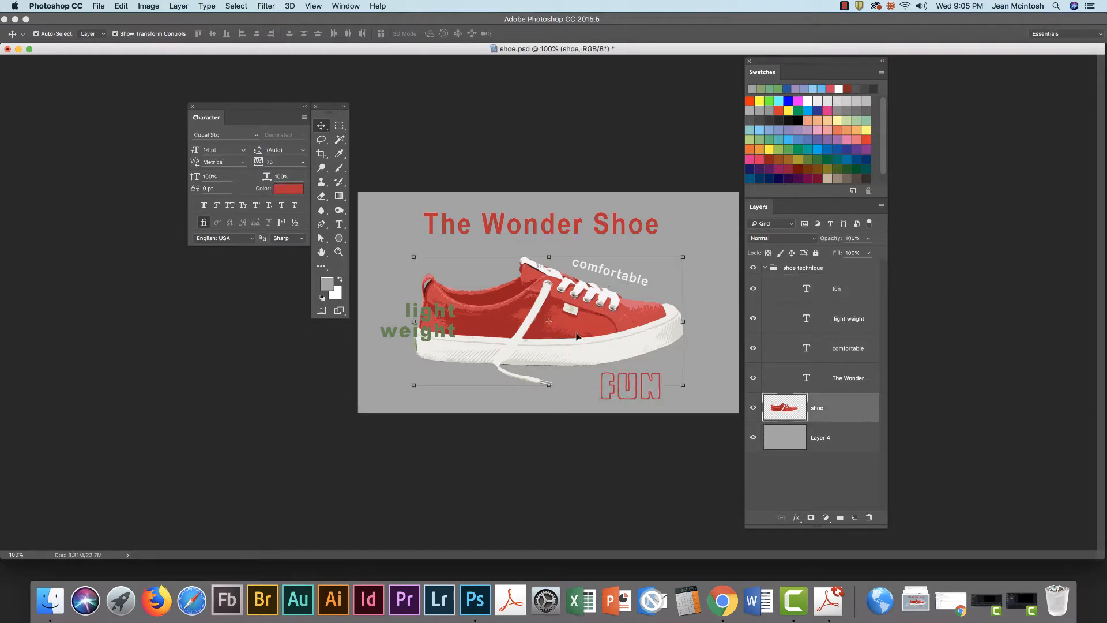
pyautogui.click(682, 386)
pyautogui.moveTo(683, 386); pyautogui.dragTo(652, 370)
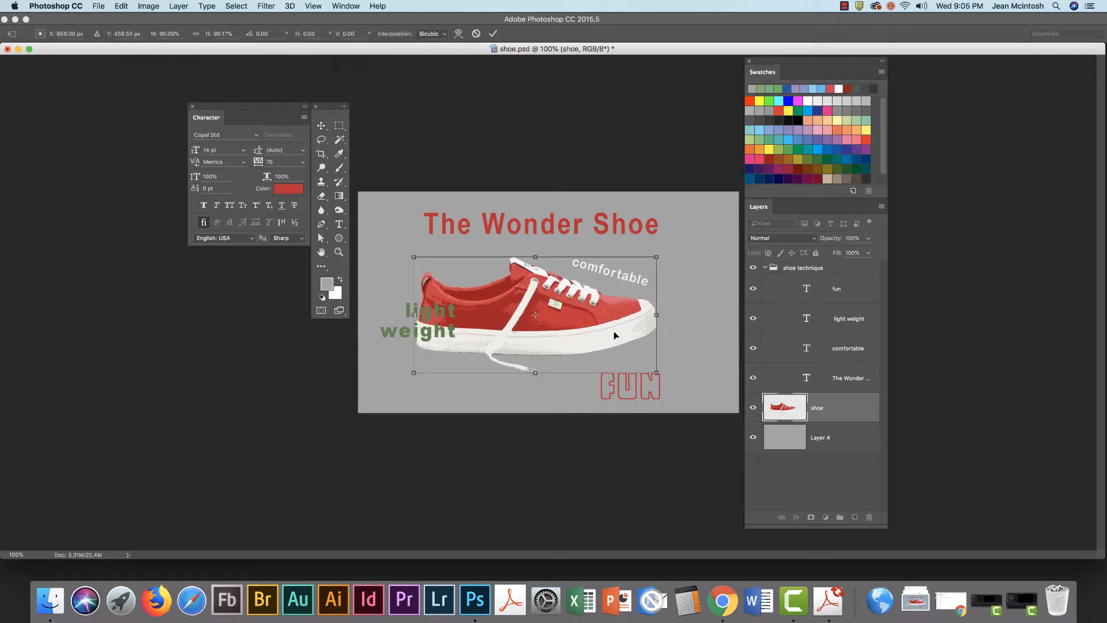
pyautogui.click(339, 125)
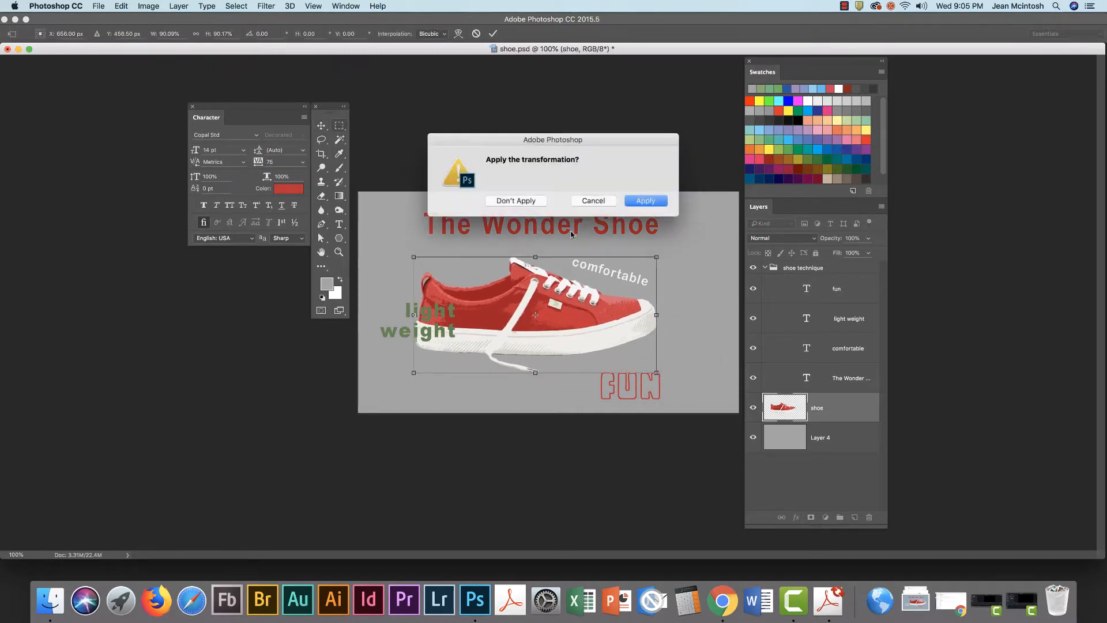
pyautogui.click(644, 202)
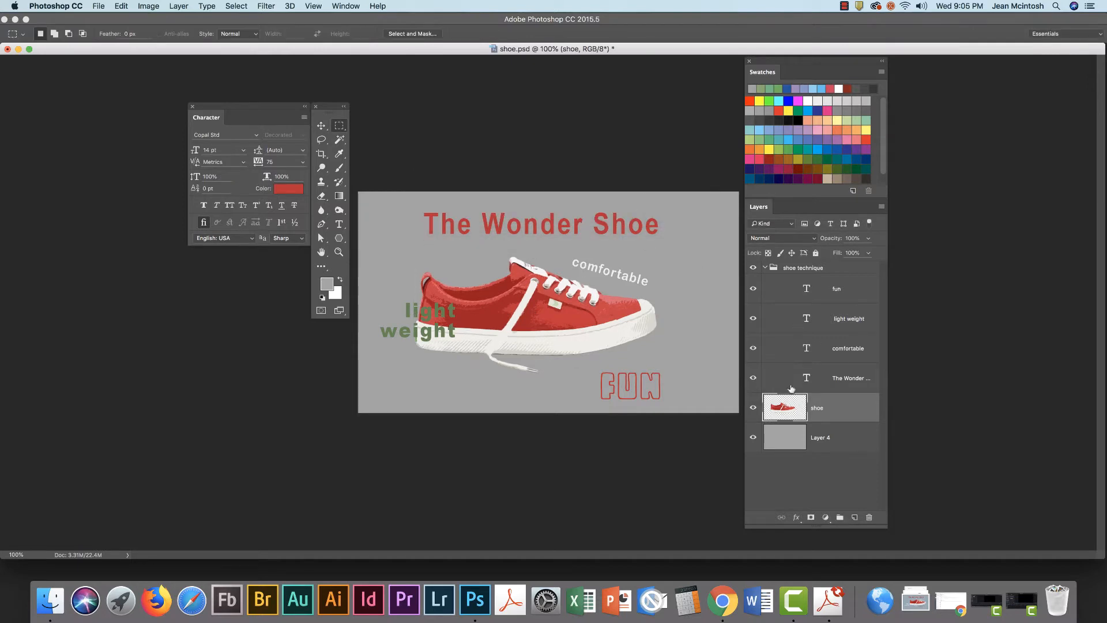
# Step: Move the "The Wonder Shoe" title slightly left and down to center it over the shoe
pyautogui.click(838, 380)
pyautogui.click(321, 126)
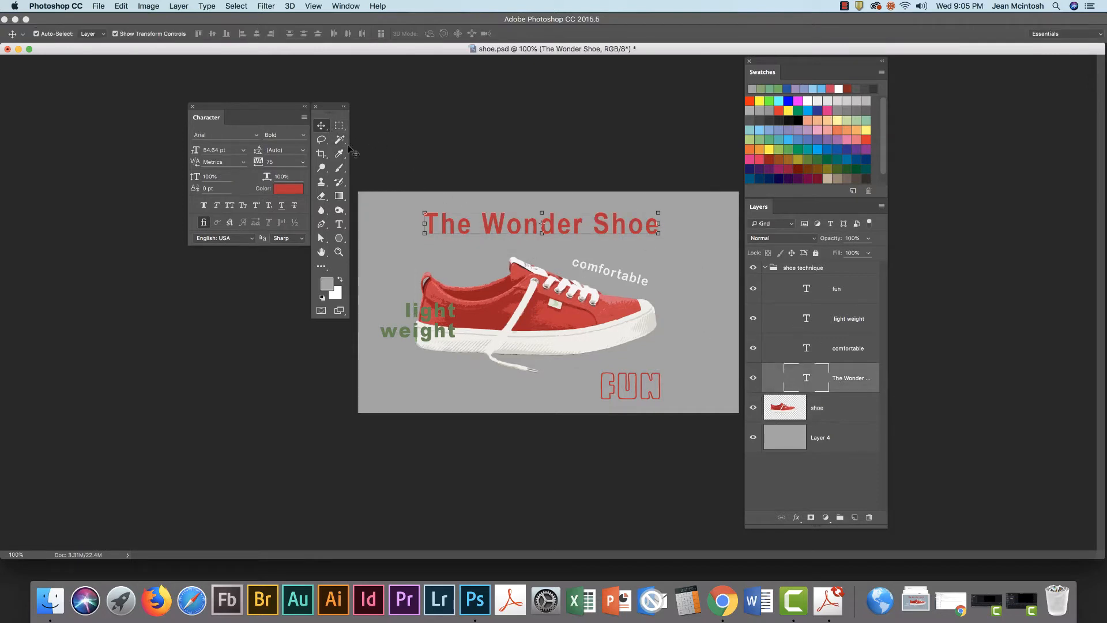
pyautogui.moveTo(619, 231); pyautogui.dragTo(613, 233)
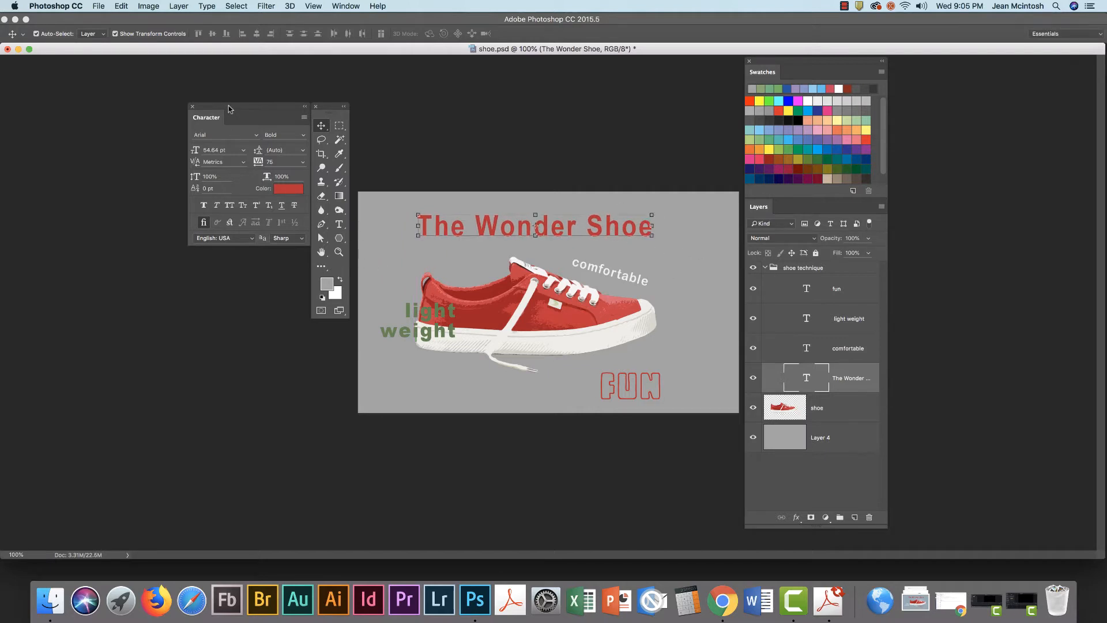
# Step: Set the tracking of the "comfortable" text to 200
pyautogui.click(341, 9)
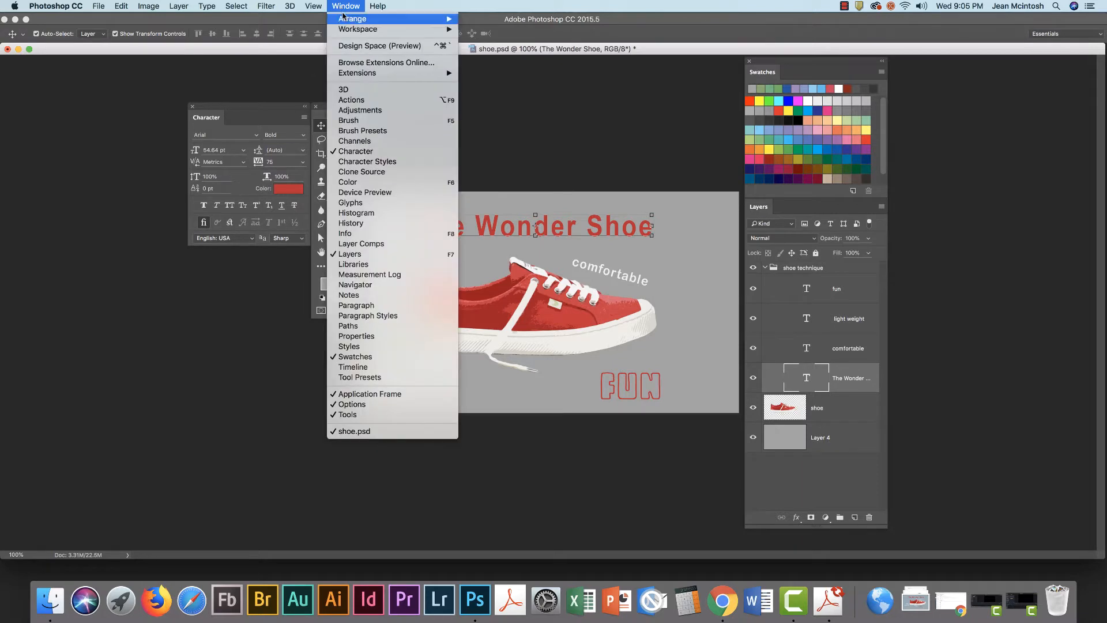
pyautogui.click(267, 106)
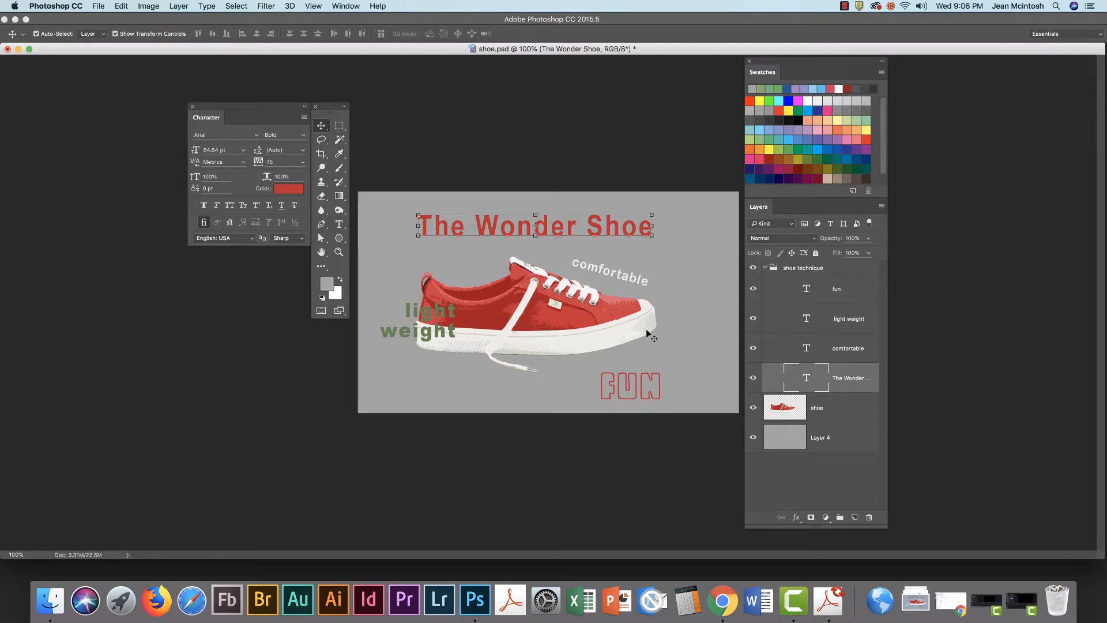
pyautogui.click(623, 276)
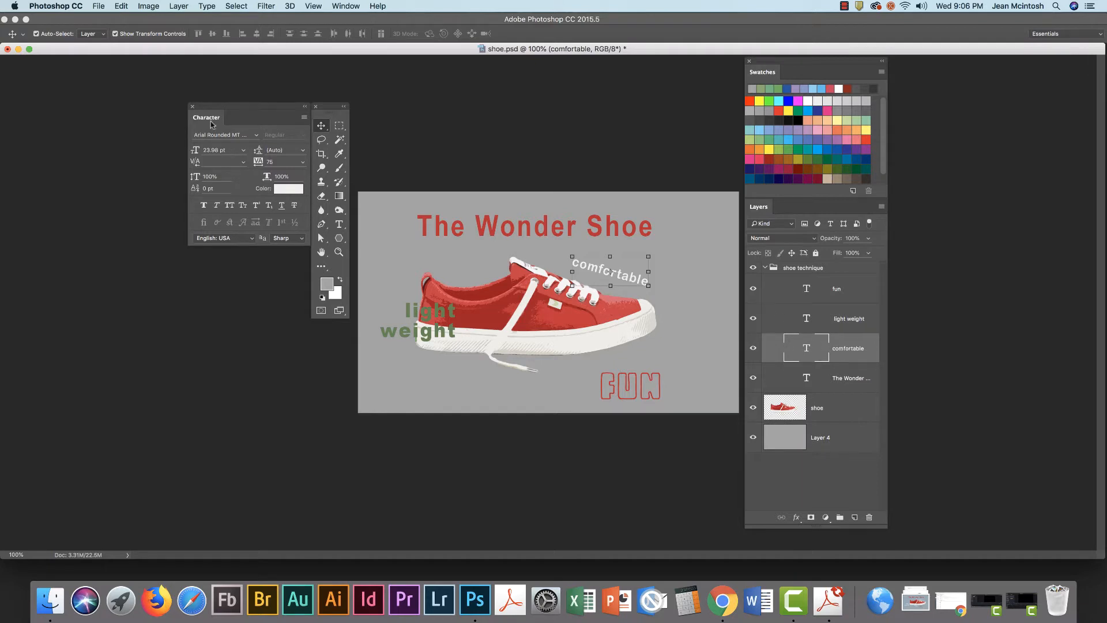
pyautogui.click(303, 162)
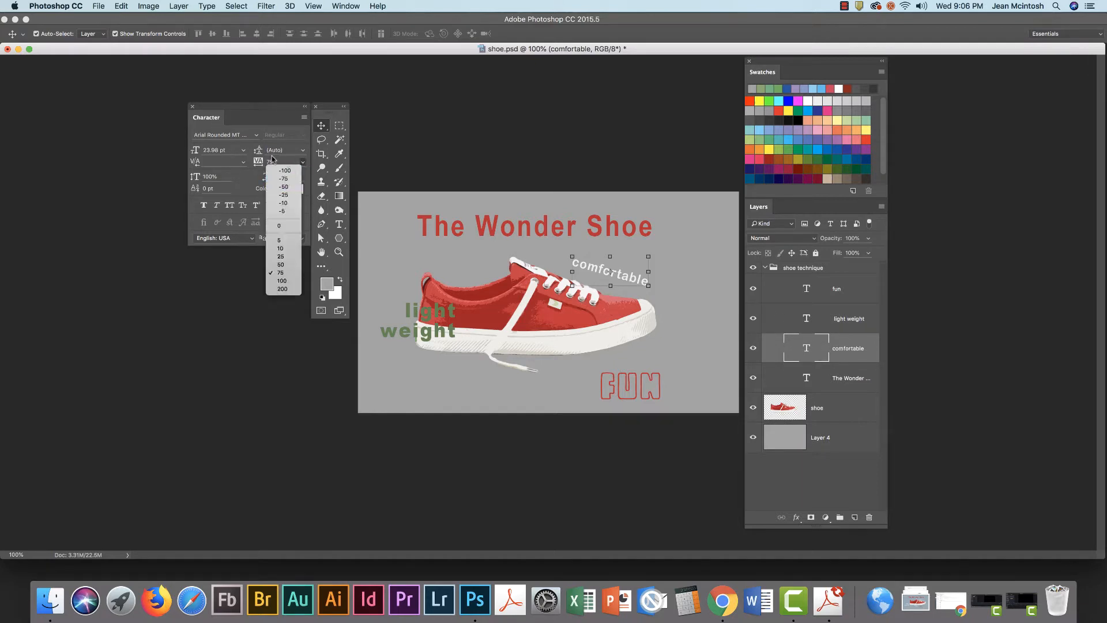
pyautogui.click(283, 289)
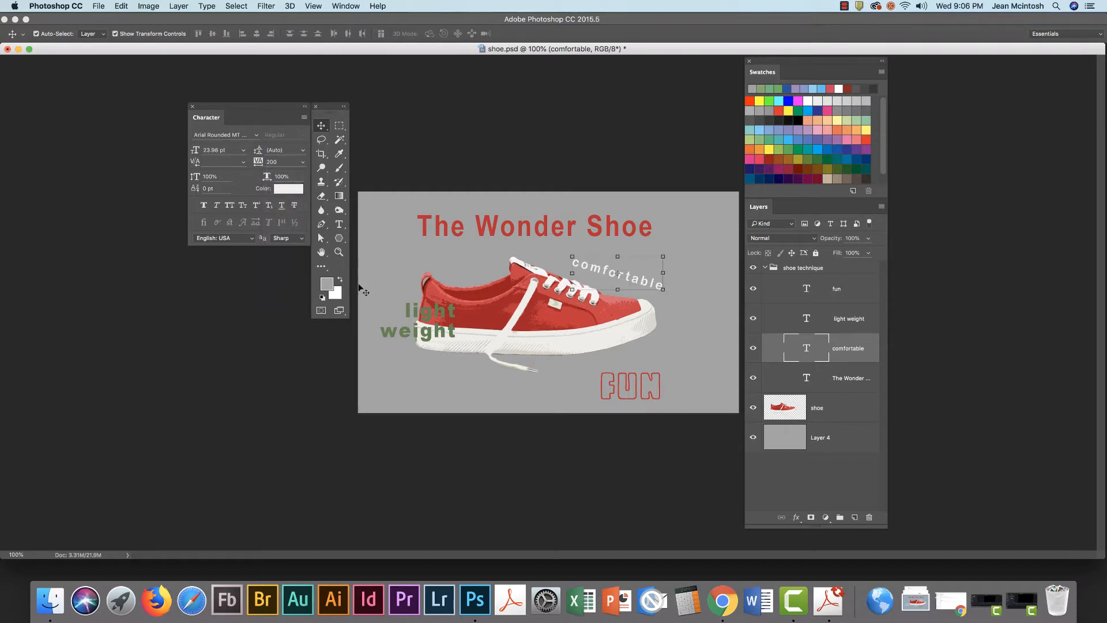
# Step: Set the tracking of the "comfortable" text to 0 and check its letter spacing with the text deselected
pyautogui.click(302, 162)
pyautogui.click(281, 227)
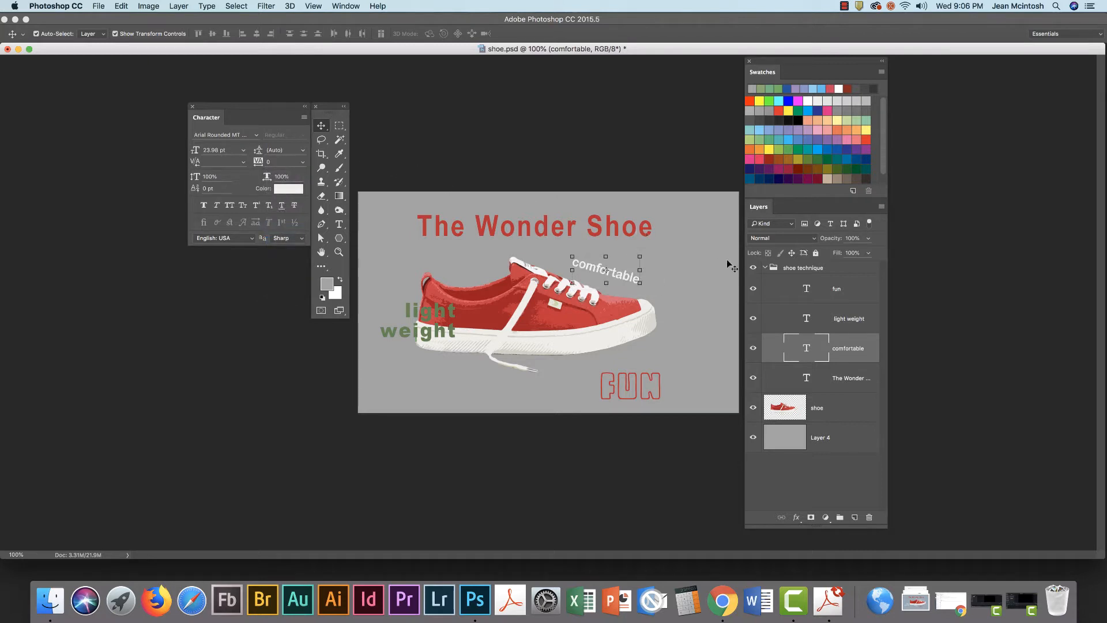
pyautogui.click(669, 255)
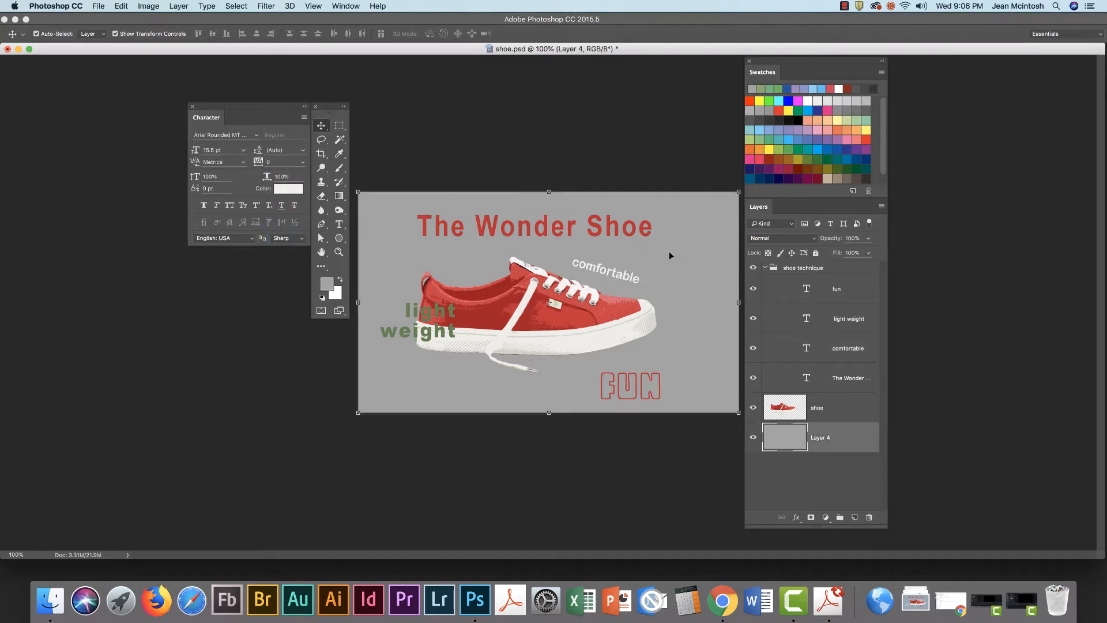
pyautogui.click(621, 274)
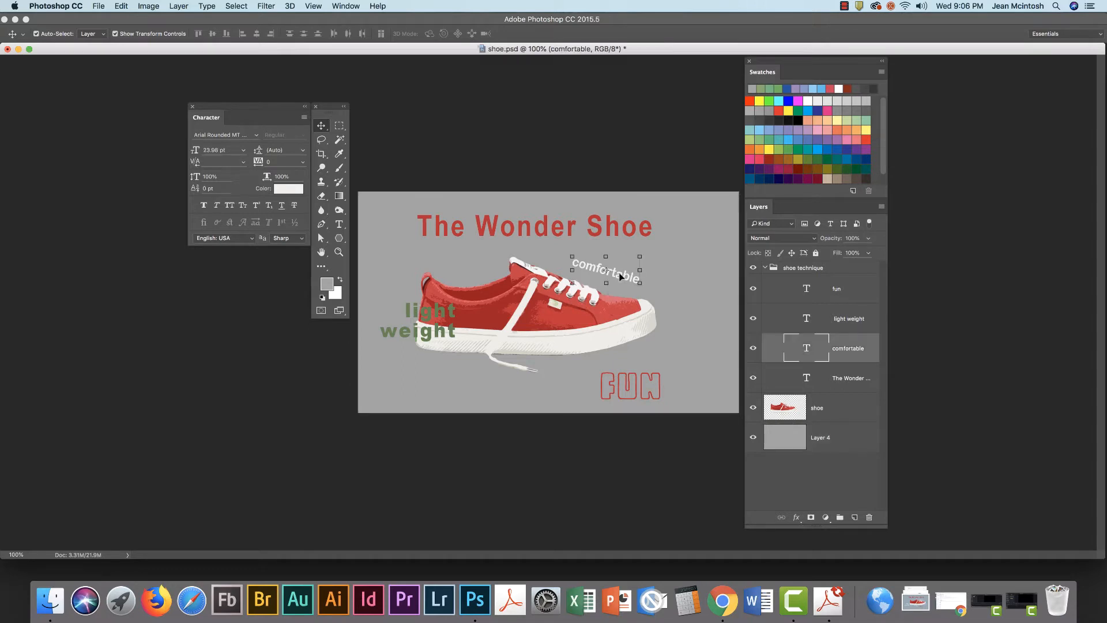
# Step: Set the tracking of the "comfortable" text to 75 and deselect the text
pyautogui.click(299, 164)
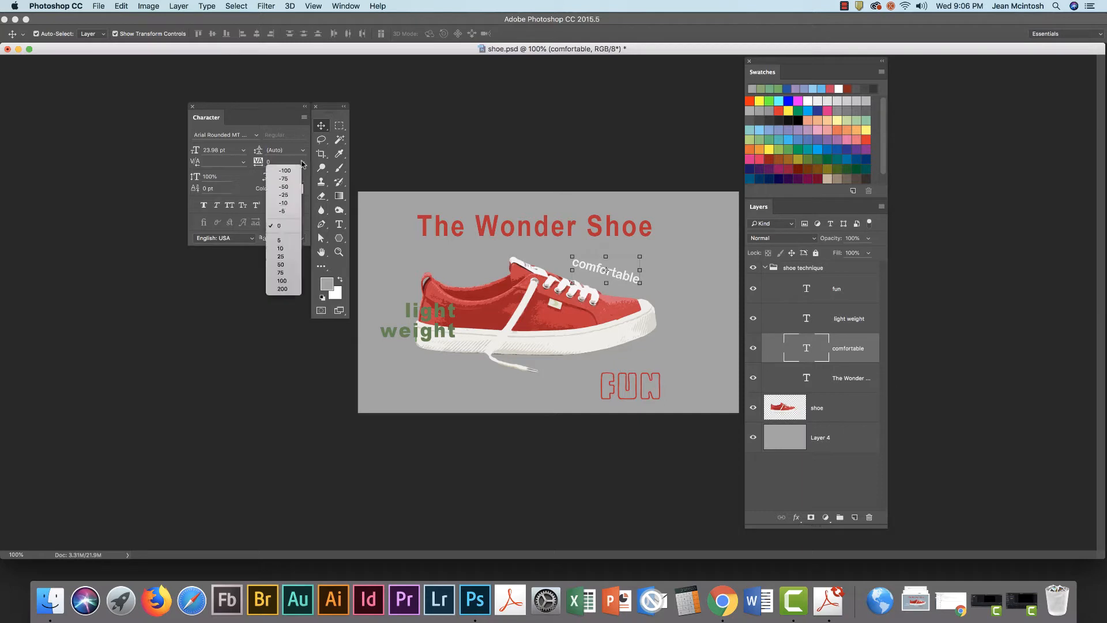
pyautogui.click(281, 274)
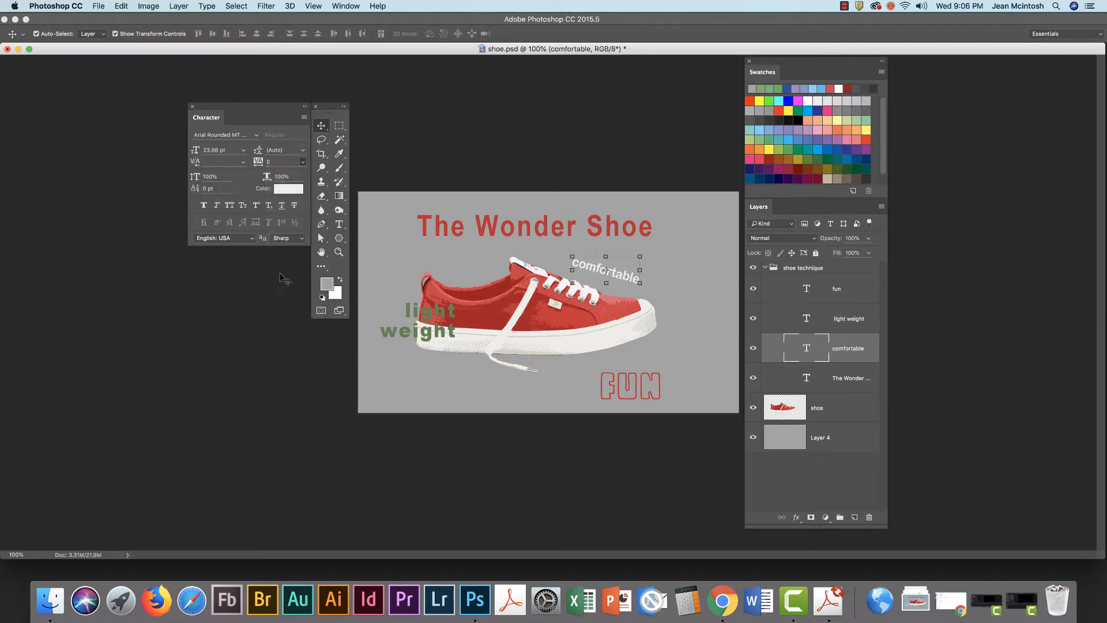
pyautogui.click(666, 274)
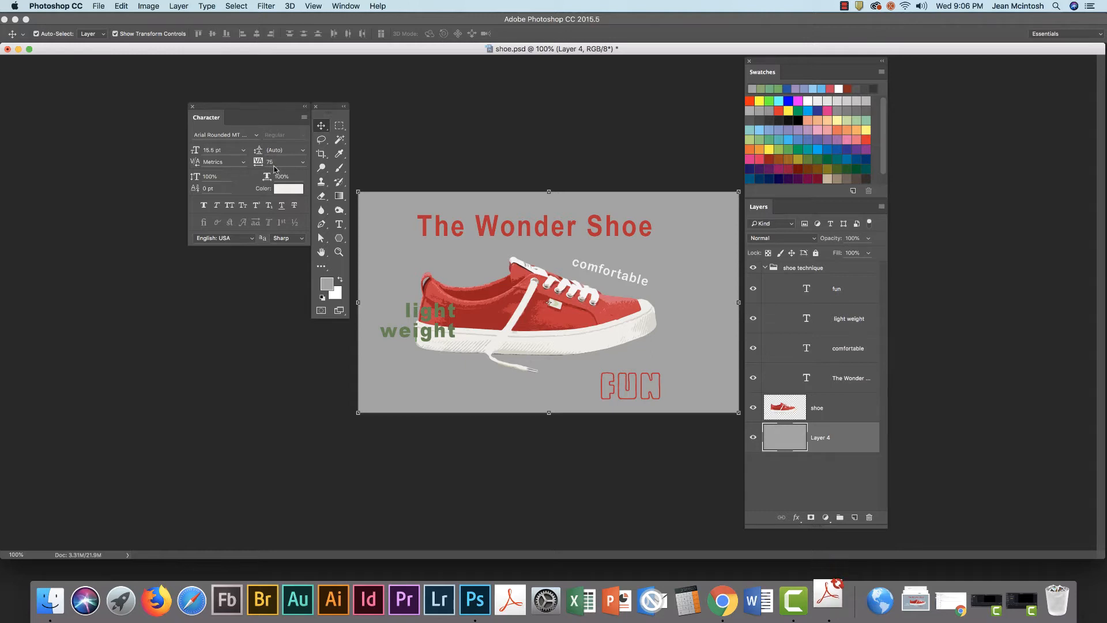
# Step: Move the "comfortable" text slightly left, closer to the shoe's laces
pyautogui.click(621, 277)
pyautogui.moveTo(621, 277); pyautogui.dragTo(605, 273)
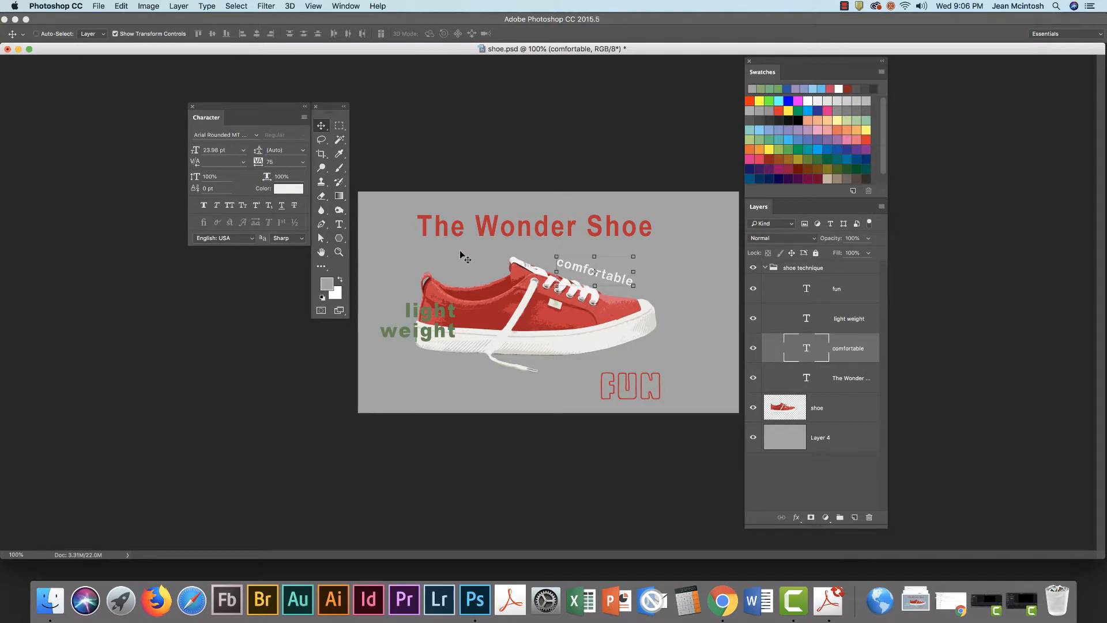
# Step: Enlarge the view to 200%, dock the document window as a tab, and move the floating panels and toolbox away from the main artwork
pyautogui.press('super+equal')
pyautogui.press('super+equal')
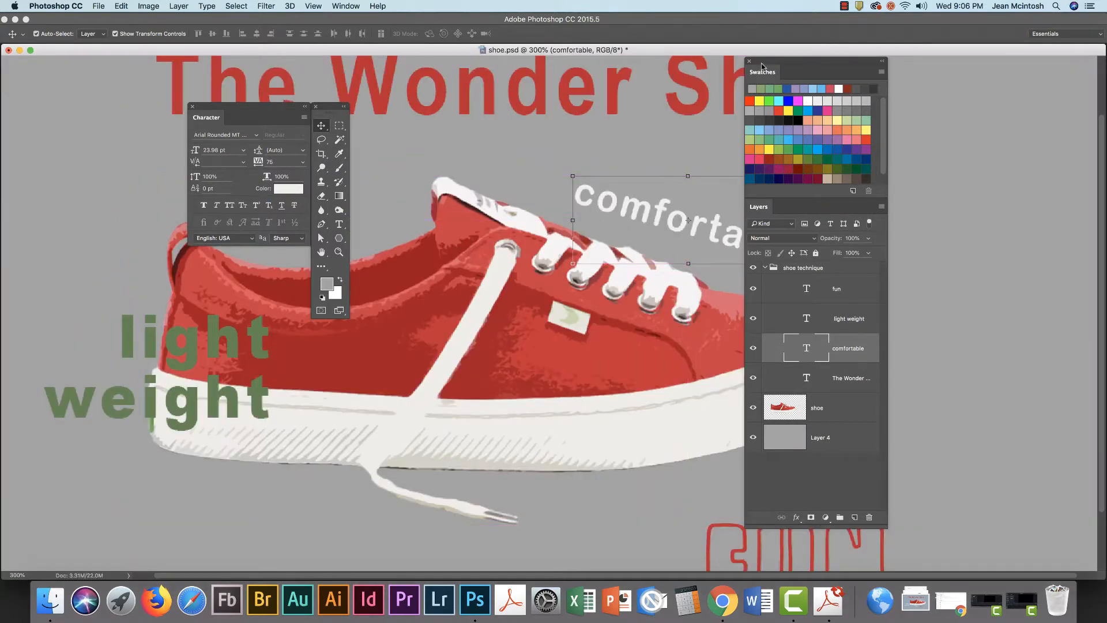
pyautogui.moveTo(761, 66); pyautogui.dragTo(816, 68)
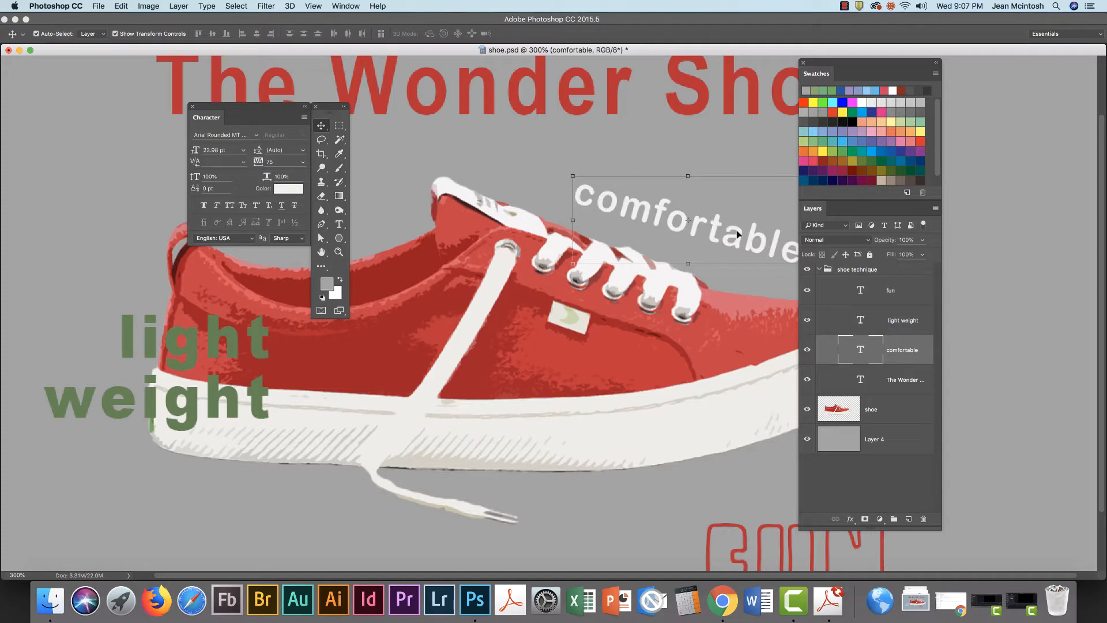
pyautogui.press('super+minus')
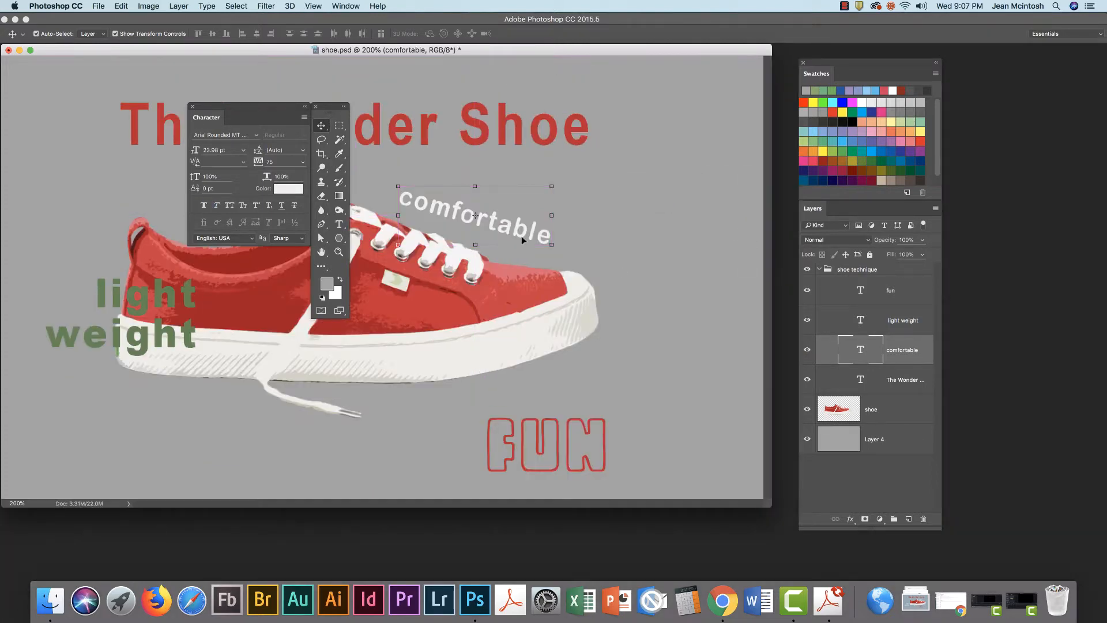
pyautogui.moveTo(503, 51); pyautogui.dragTo(603, 50)
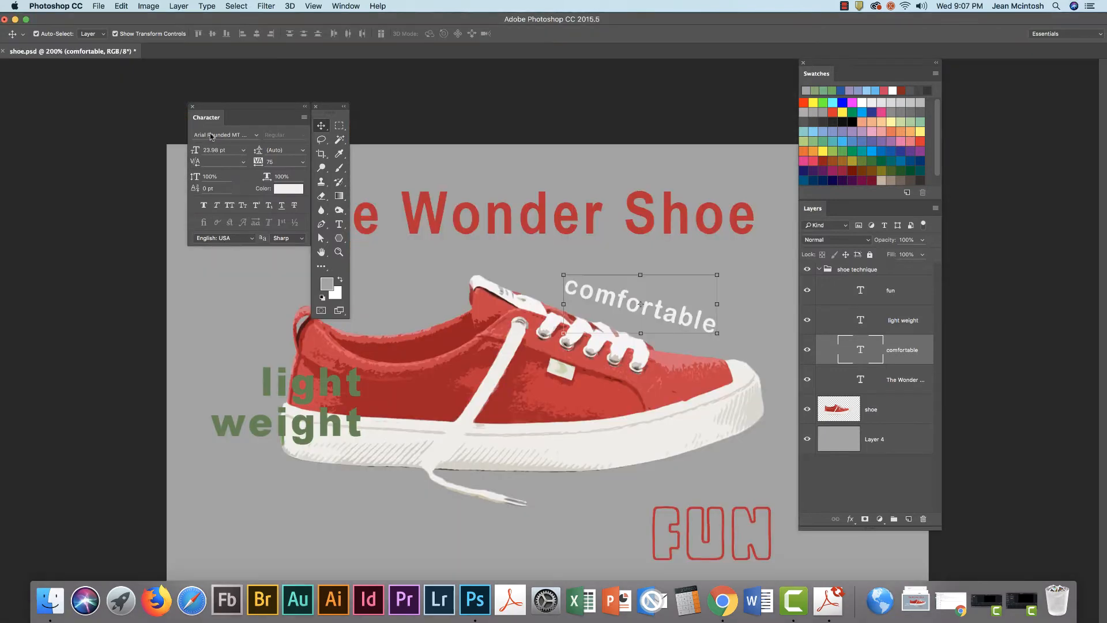
pyautogui.moveTo(258, 108); pyautogui.dragTo(136, 134)
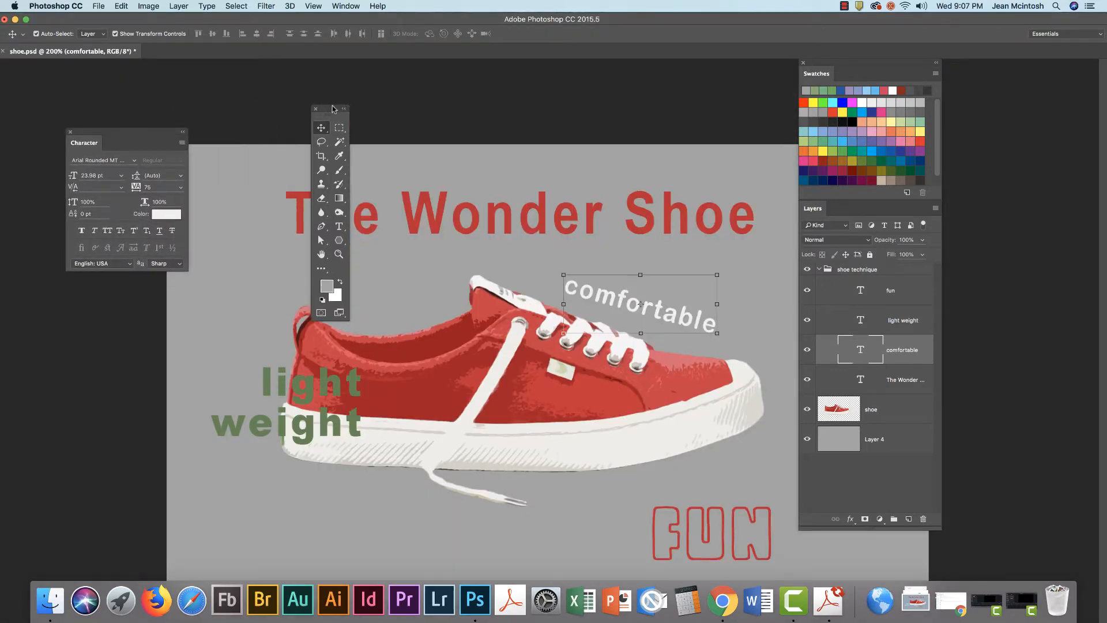
pyautogui.moveTo(336, 107); pyautogui.dragTo(213, 112)
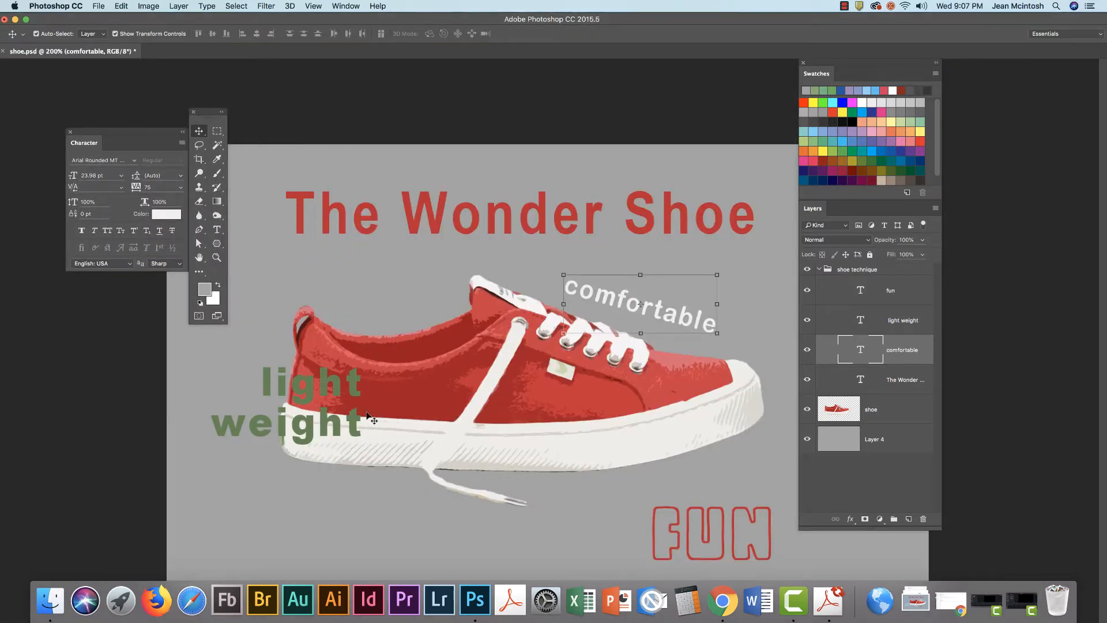
# Step: Move the "comfortable" text slightly left and deselect it to check its placement along the laces
pyautogui.click(753, 315)
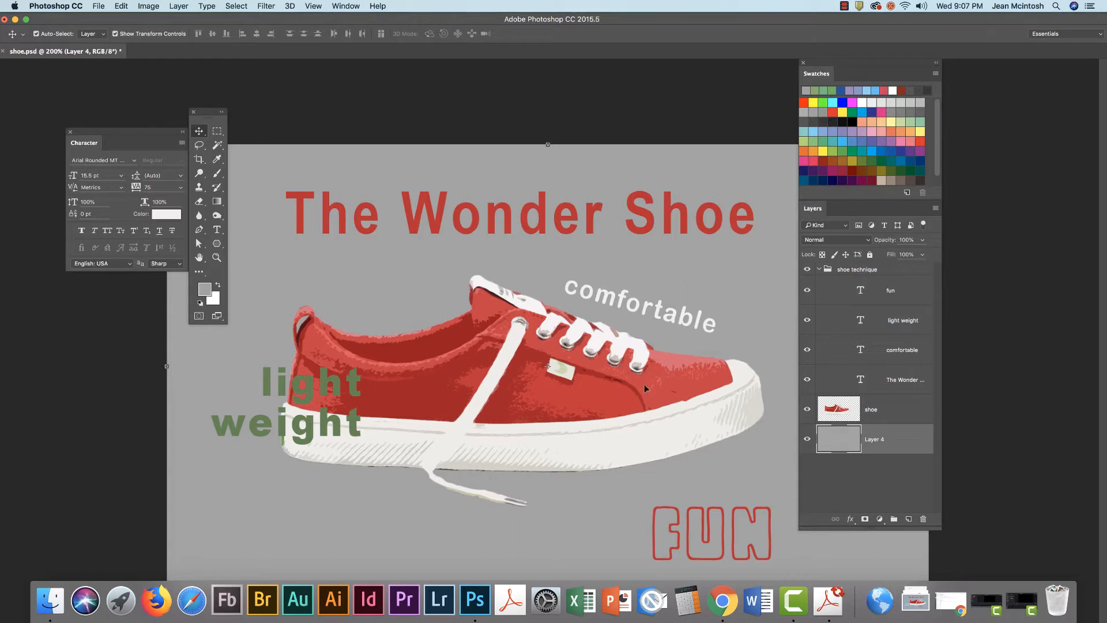
pyautogui.moveTo(666, 313); pyautogui.dragTo(660, 309)
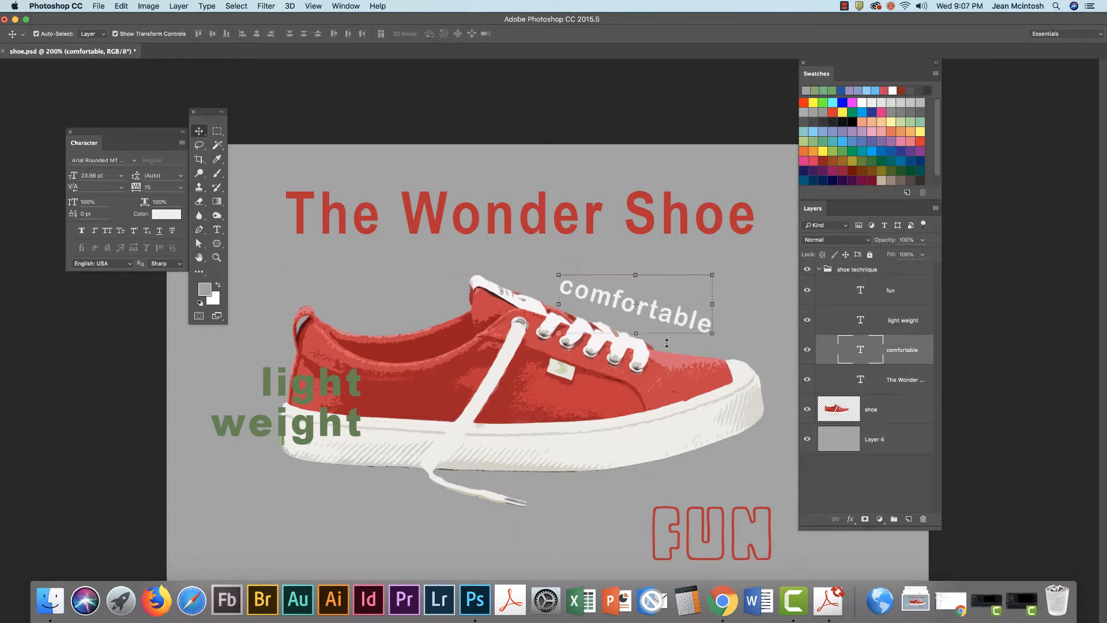
pyautogui.click(734, 302)
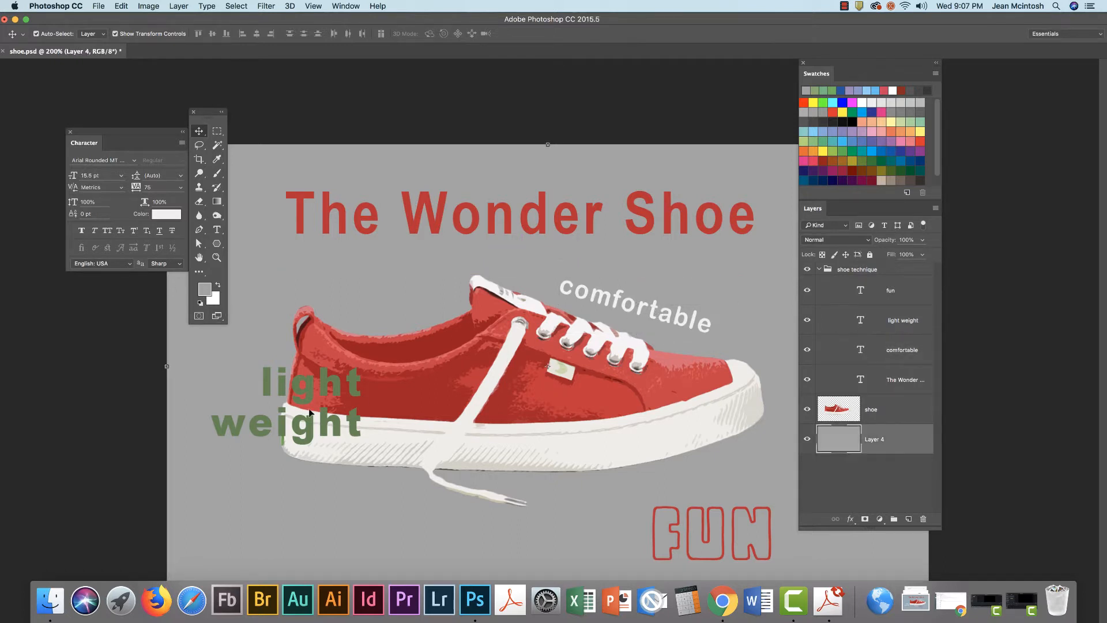
# Step: Shift the shoe to the right within the ad and move the "comfortable" text right to match it
pyautogui.press('super+minus')
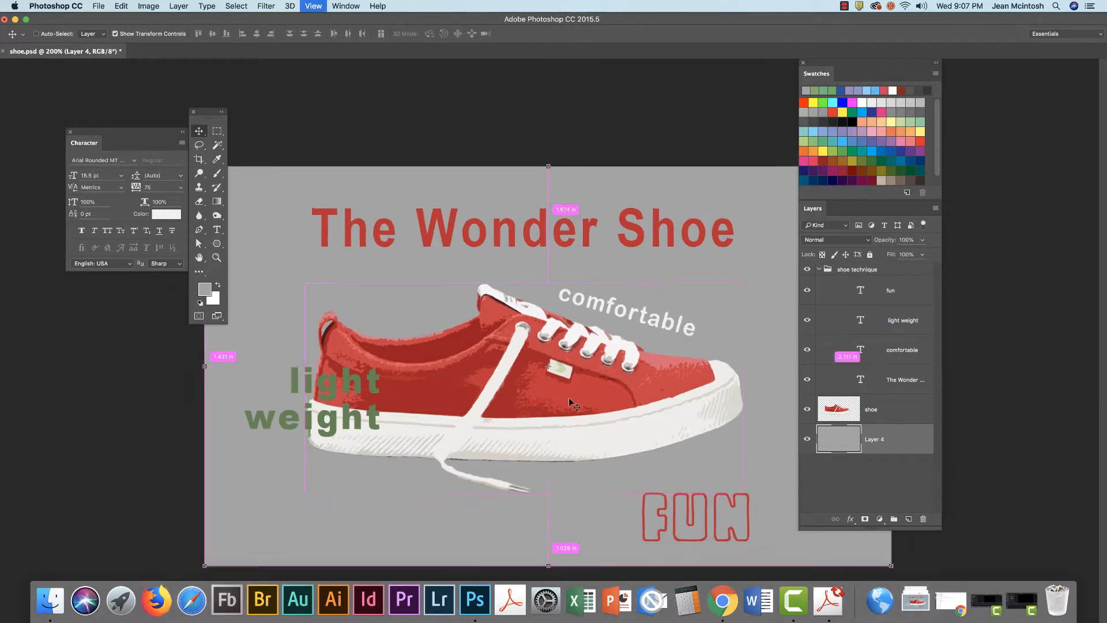
pyautogui.moveTo(599, 385); pyautogui.dragTo(599, 388)
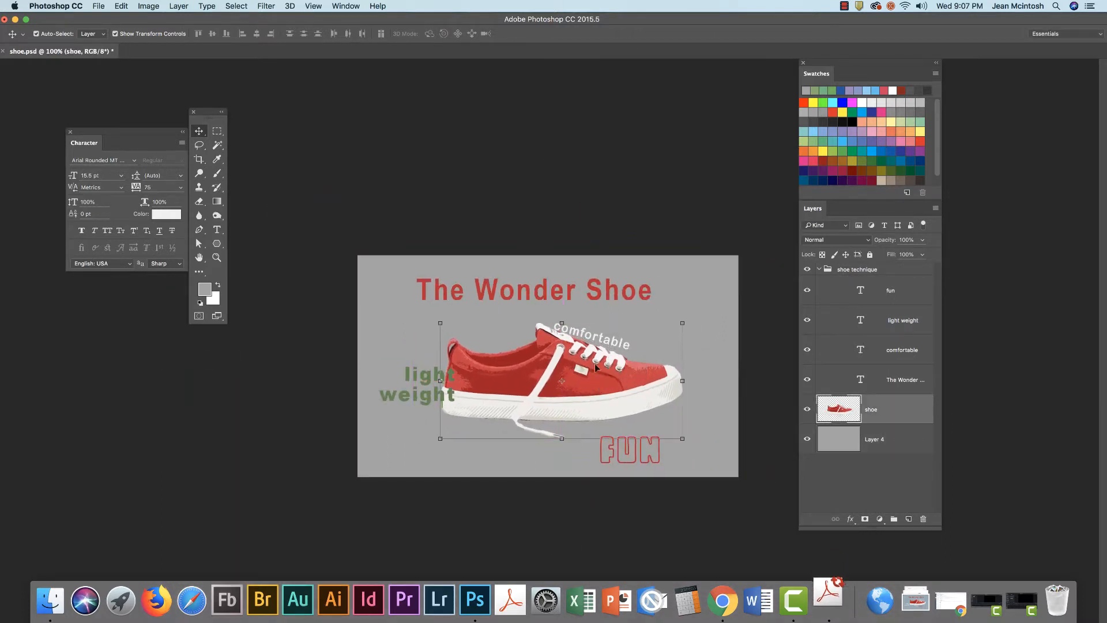
pyautogui.moveTo(607, 344); pyautogui.dragTo(622, 346)
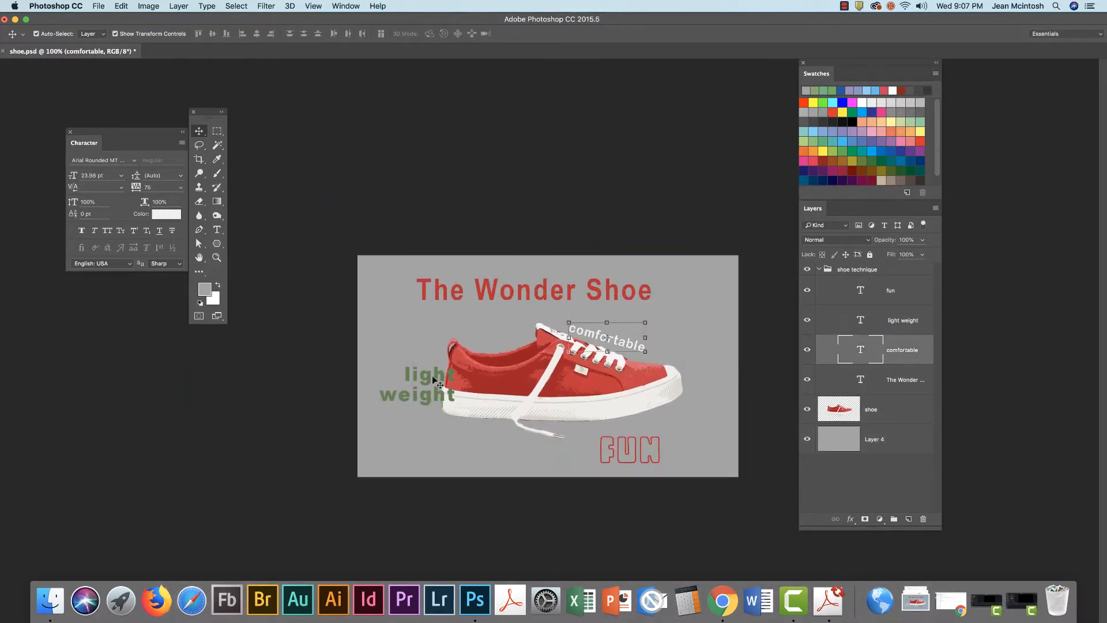
# Step: Move the "light weight" text left, clear of the shoe's heel, and scale it to 93.67%, applying the transformation
pyautogui.moveTo(433, 380); pyautogui.dragTo(414, 378)
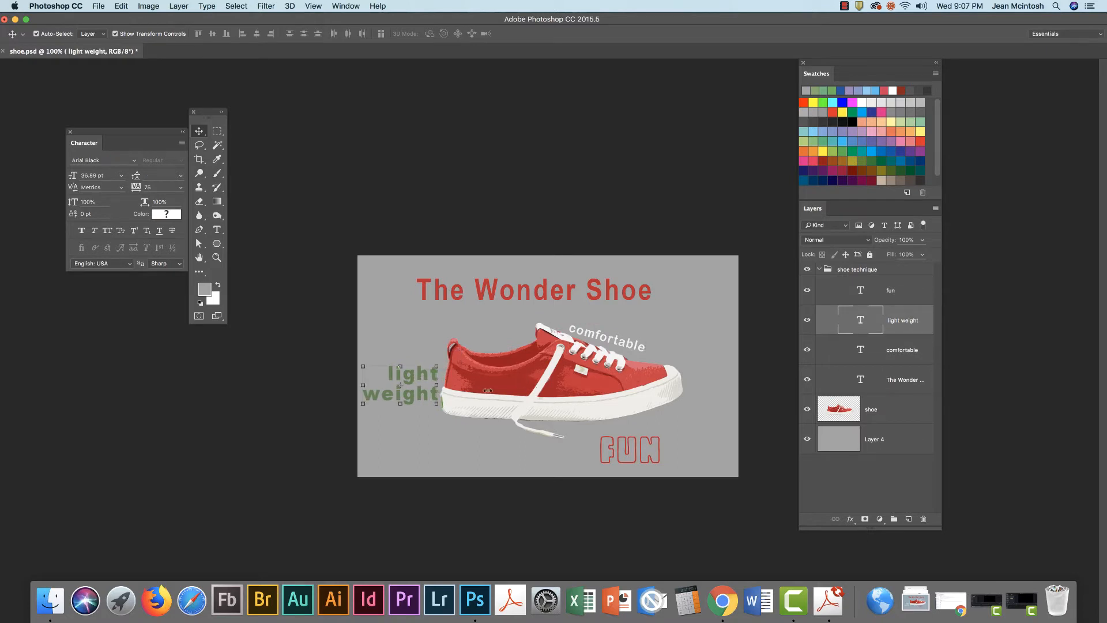
pyautogui.hotkey('ctrl', 't')
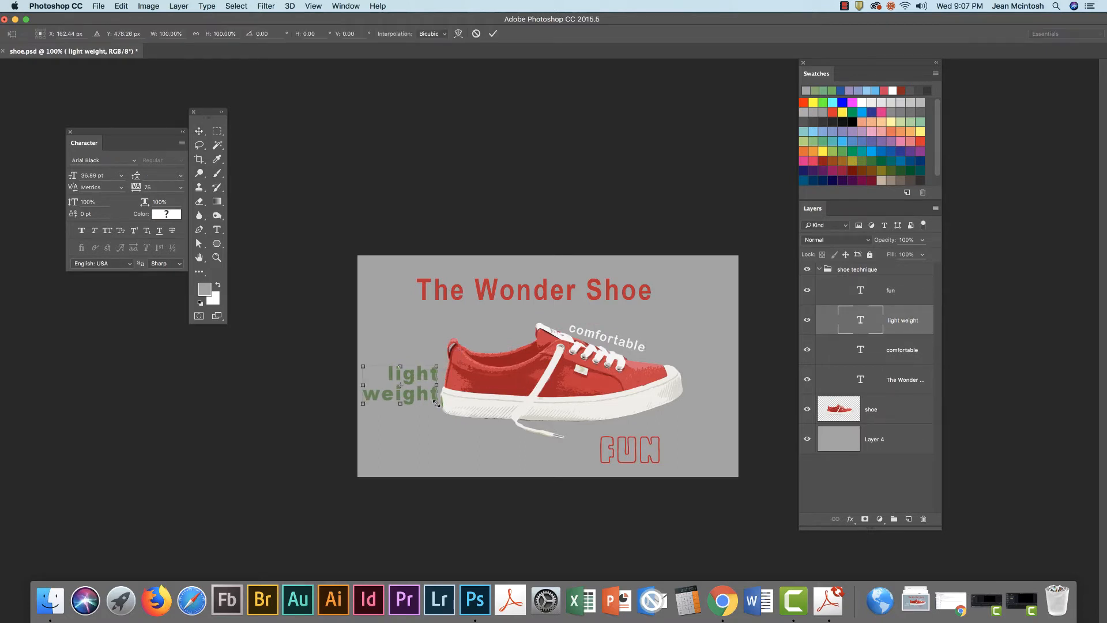
pyautogui.moveTo(437, 403); pyautogui.dragTo(425, 399)
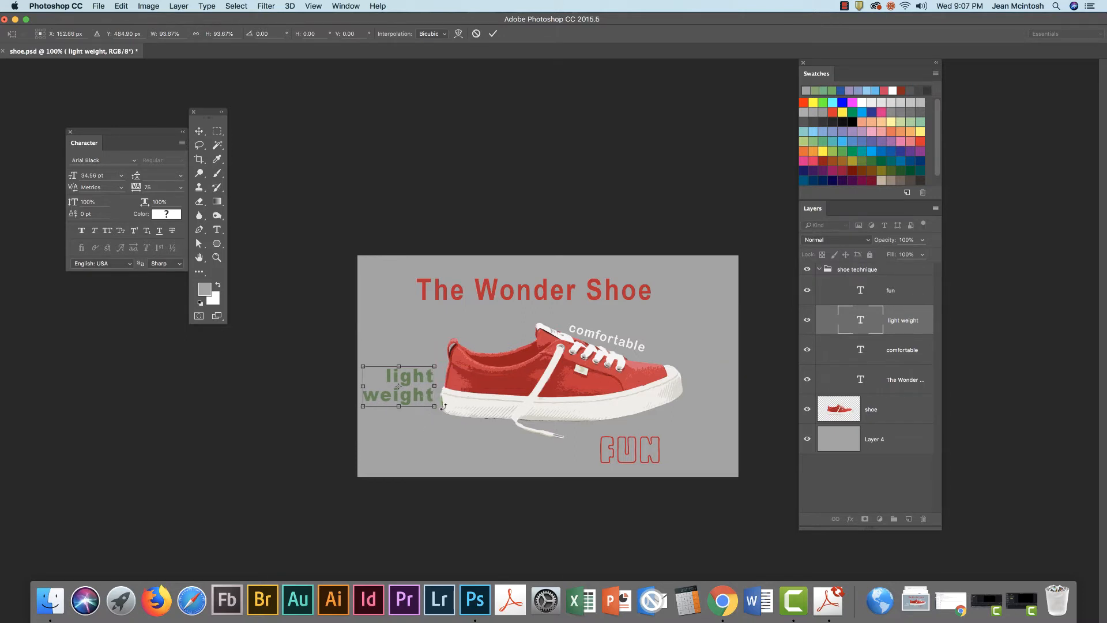
pyautogui.click(216, 131)
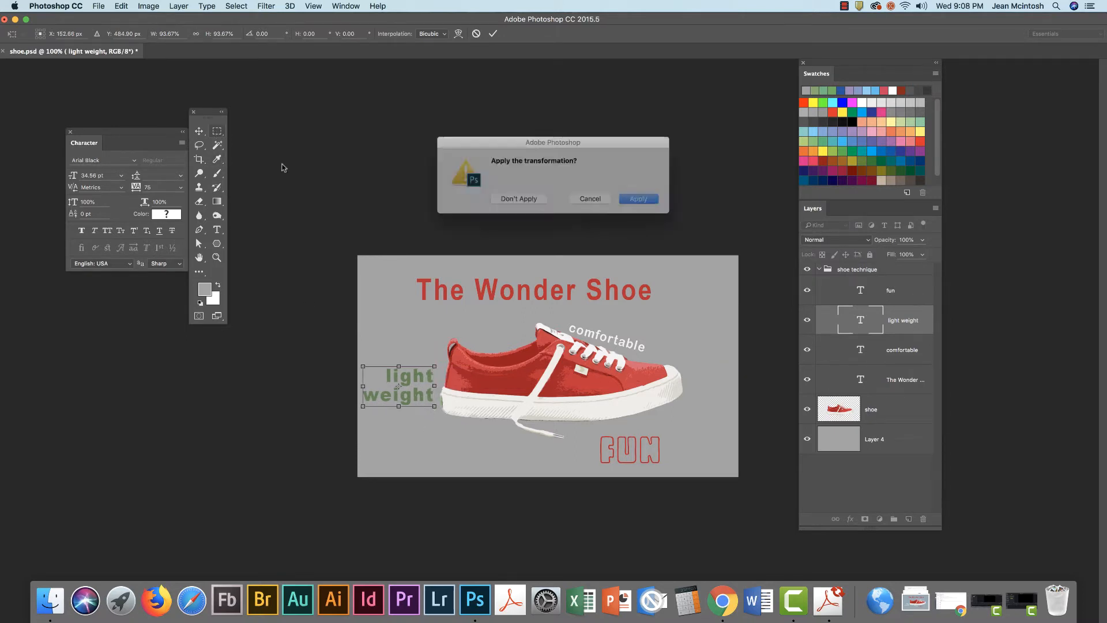
pyautogui.click(630, 205)
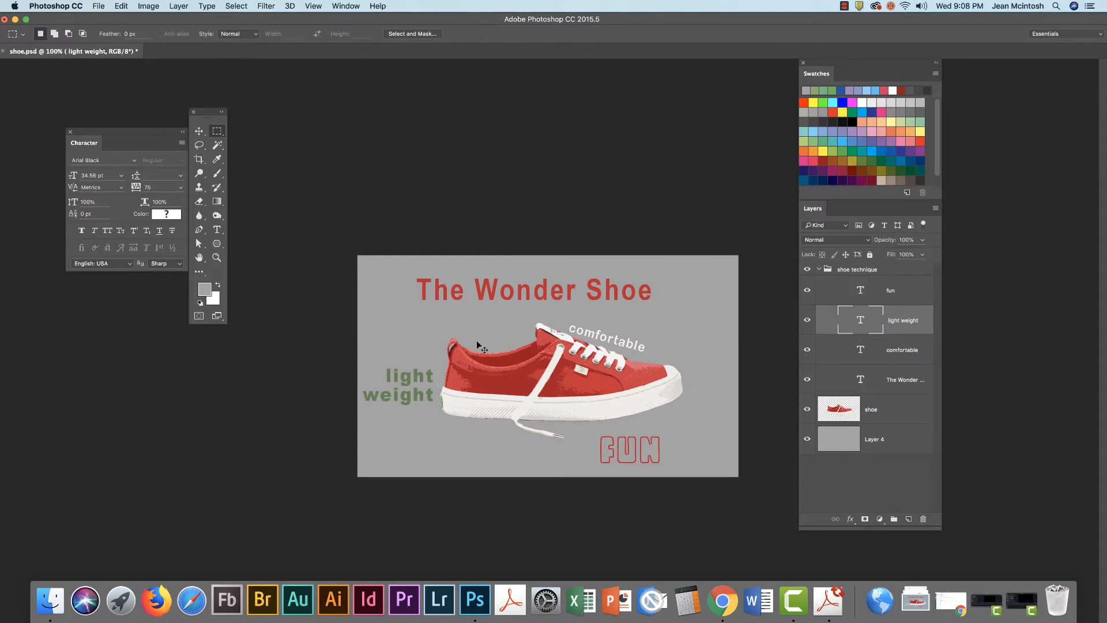
# Step: Select all of the "light weight" text and sample the green from the shoe's heel tab (#70a55f) as its text color
pyautogui.press('super+equal')
pyautogui.press('super+equal')
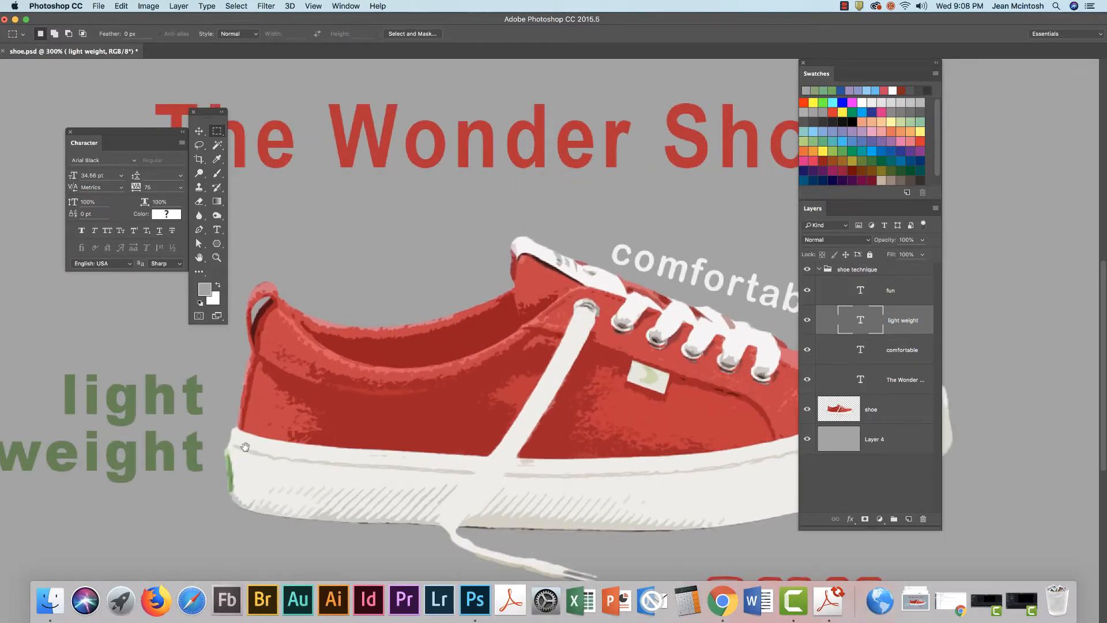
pyautogui.hscroll(-10, 298, 440)
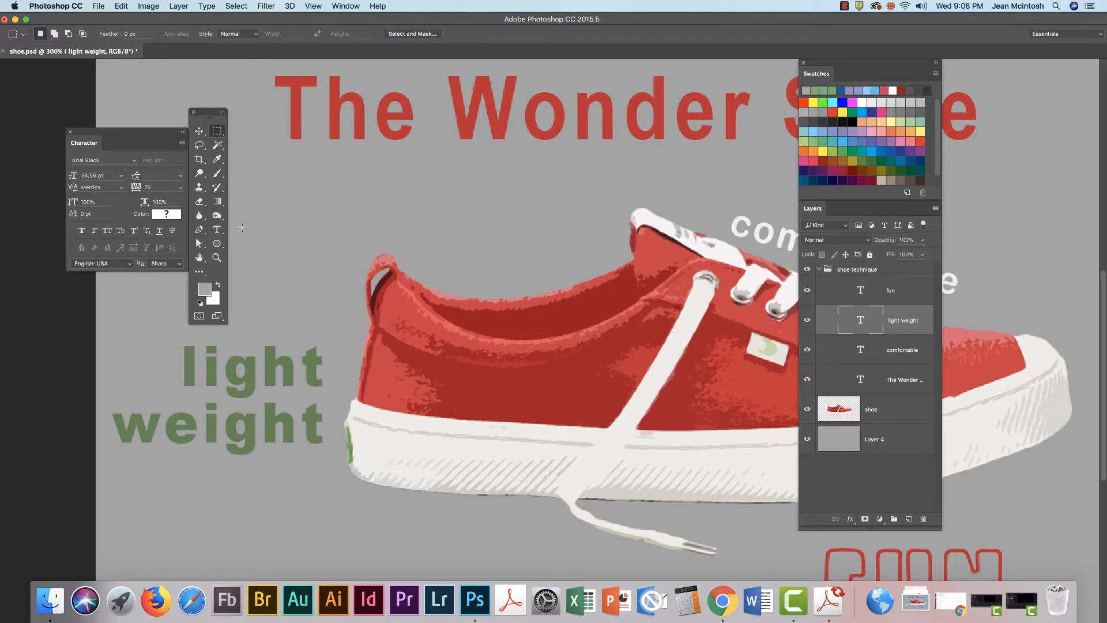
pyautogui.press('t')
pyautogui.moveTo(316, 425); pyautogui.dragTo(184, 370)
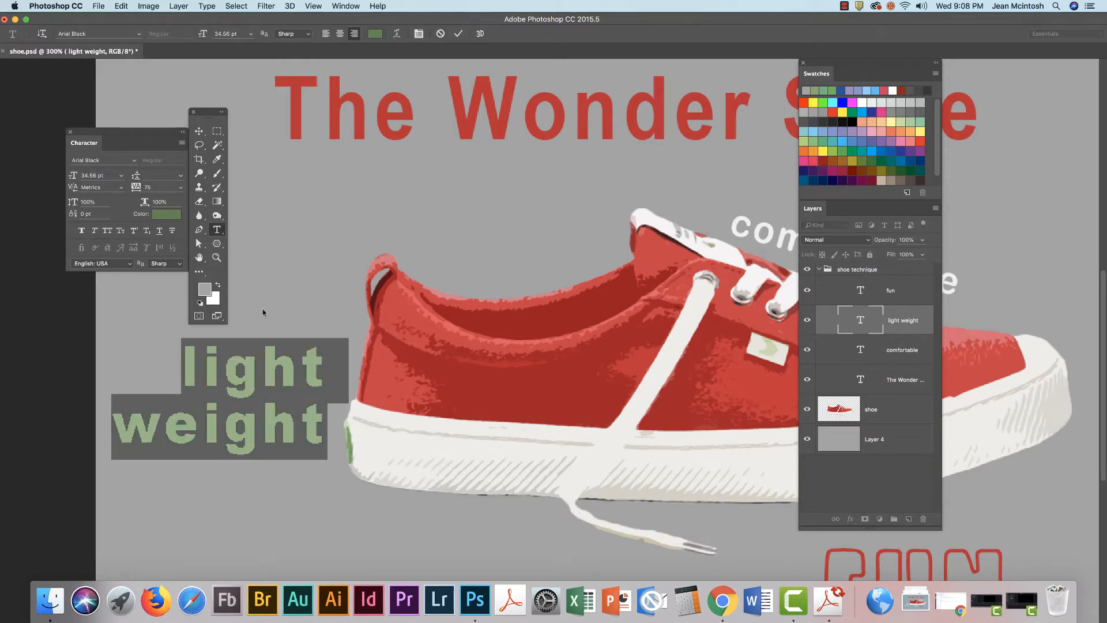
pyautogui.click(159, 214)
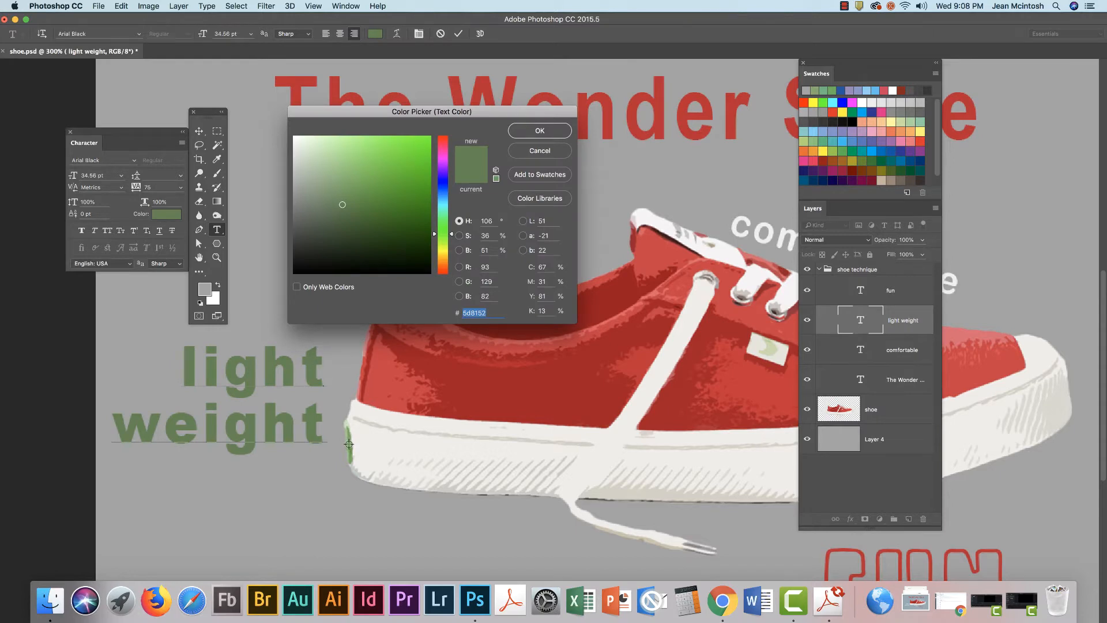
pyautogui.click(349, 446)
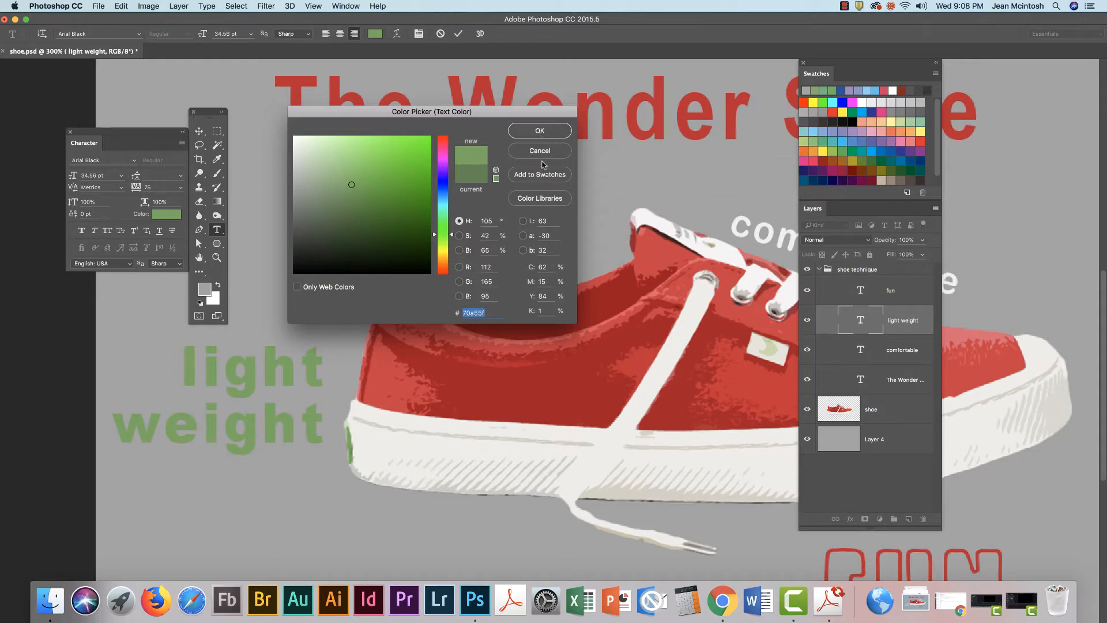
# Step: Try several darker and lighter greens, including #527746, #263721, #3d5834 and #9ff184, as the "light weight" text color
pyautogui.hscroll(-1, 497, 165)
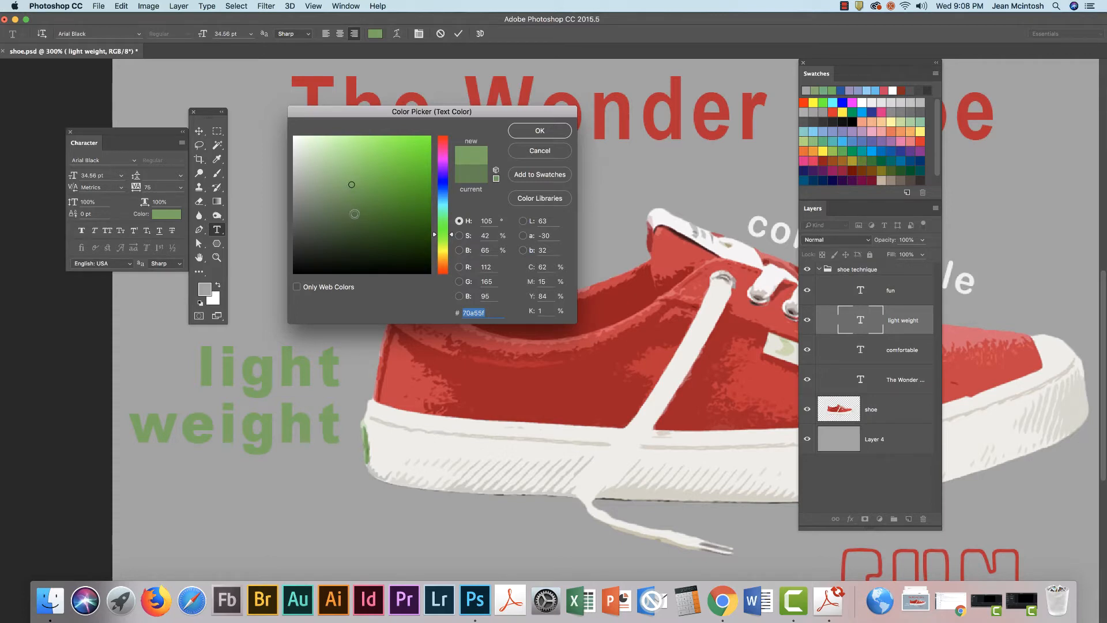
pyautogui.click(351, 209)
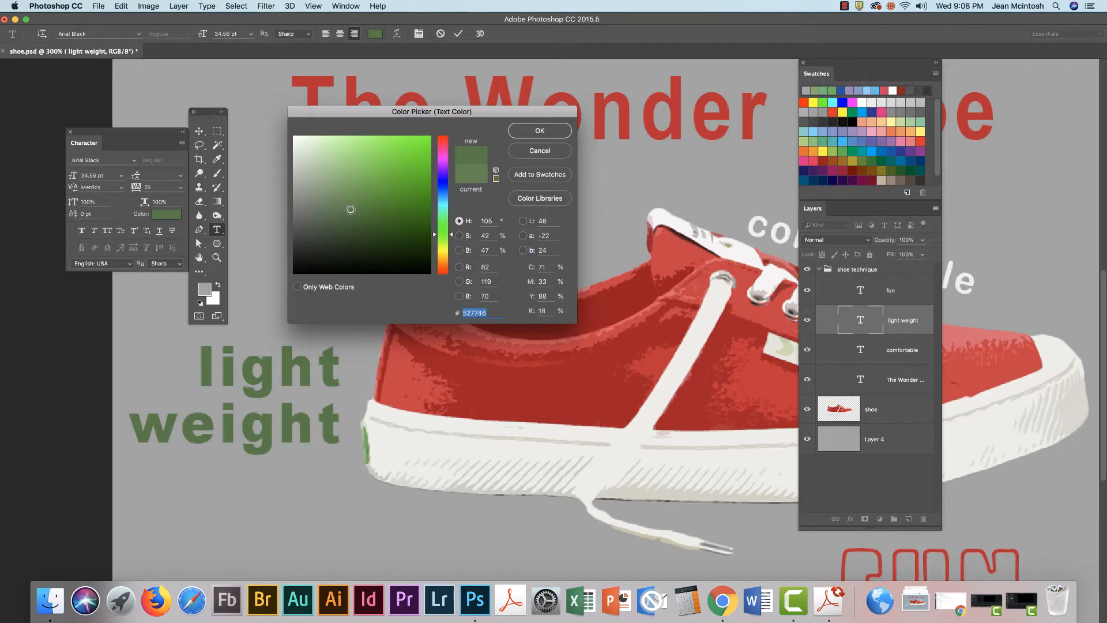
pyautogui.click(349, 244)
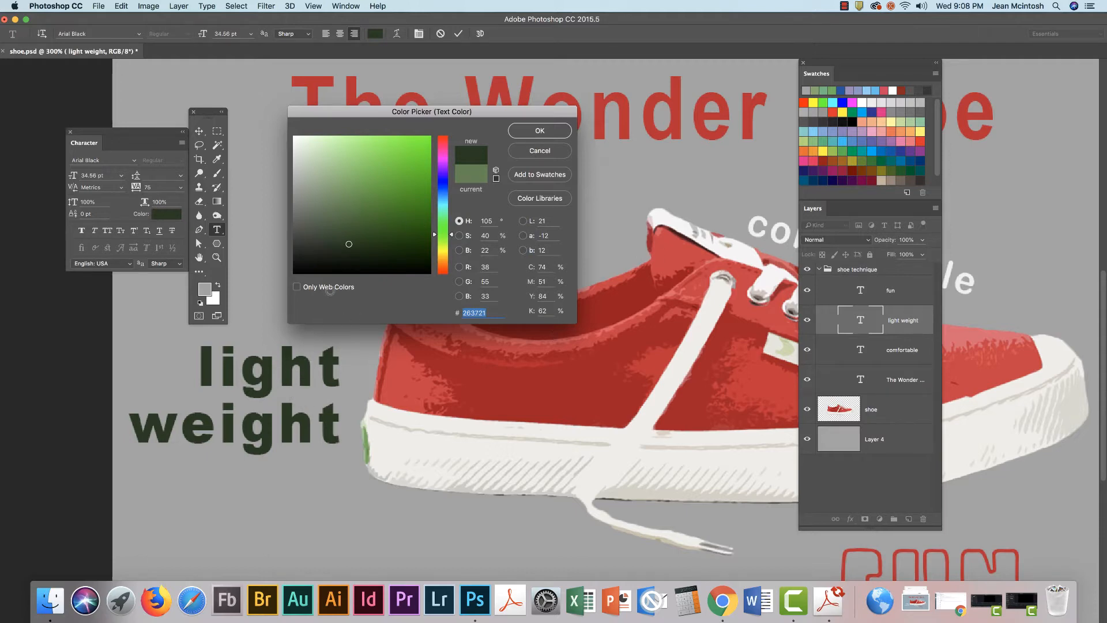
pyautogui.click(349, 227)
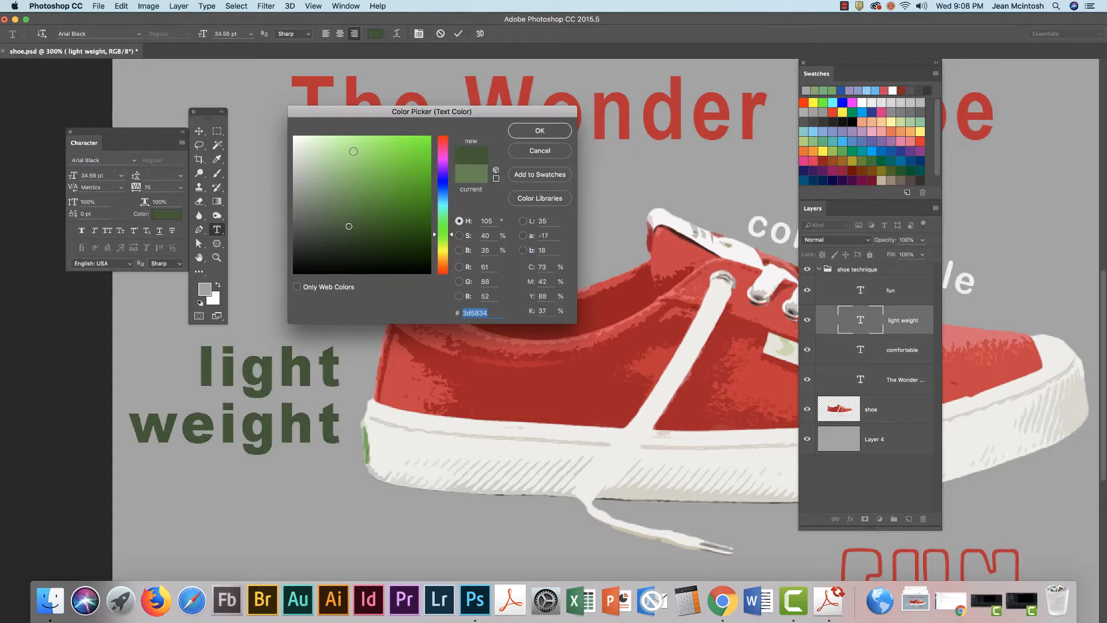
pyautogui.moveTo(354, 151); pyautogui.dragTo(355, 143)
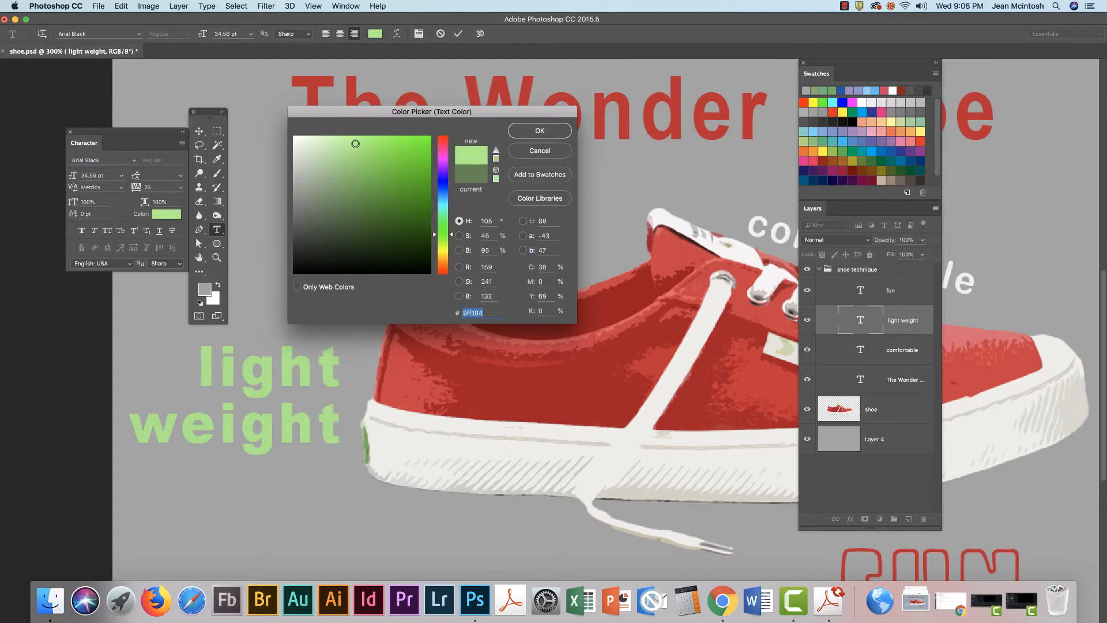
pyautogui.click(354, 222)
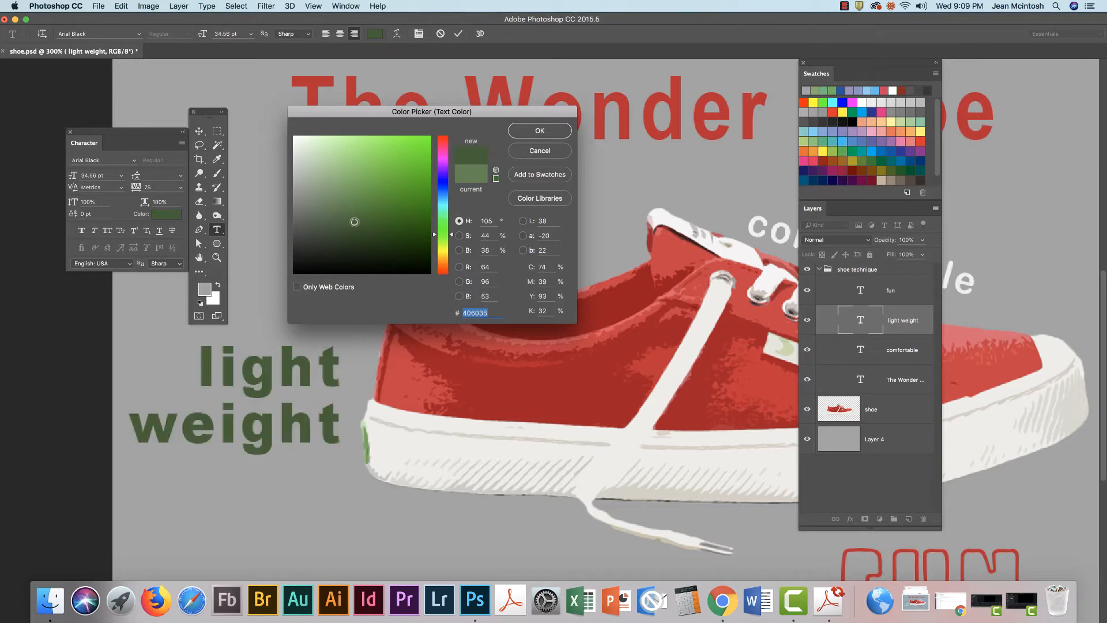
# Step: Set the "light weight" text color to dark green #466a3b and finish editing the text
pyautogui.click(354, 215)
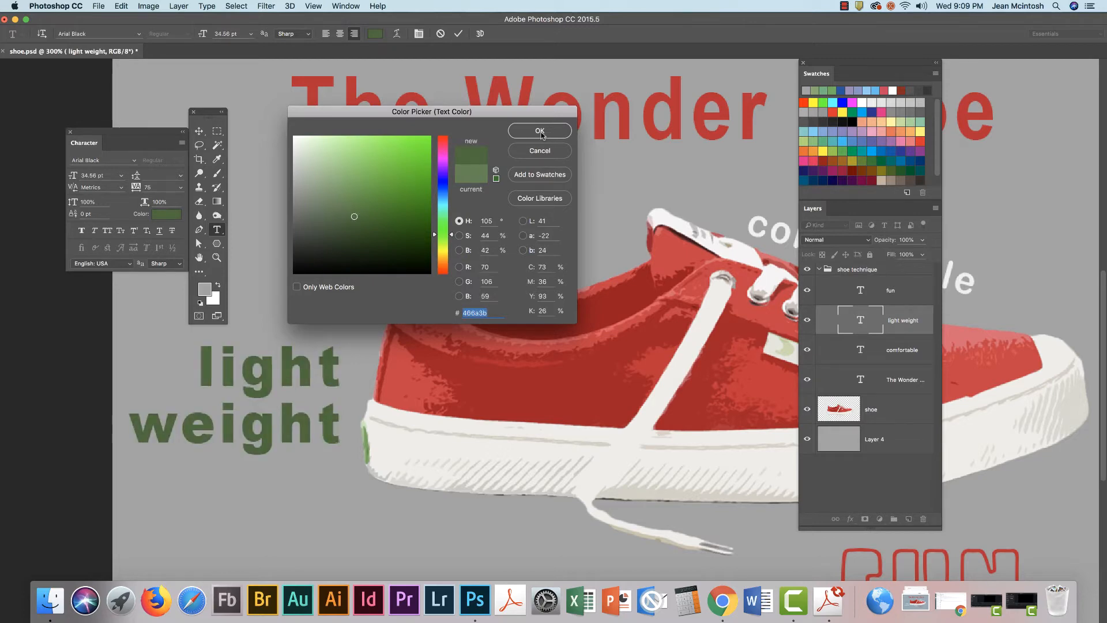
pyautogui.click(542, 134)
pyautogui.click(199, 131)
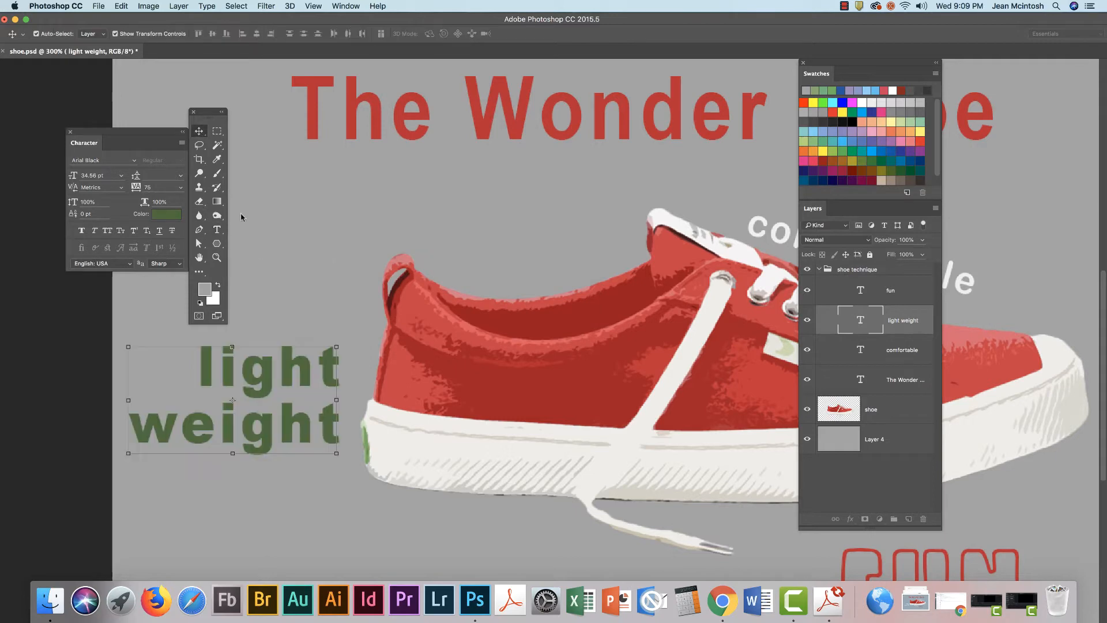
# Step: Move the "light weight" text slightly right and down, closer to the heel of the shoe, and deselect it
pyautogui.click(298, 323)
pyautogui.moveTo(306, 369); pyautogui.dragTo(314, 384)
pyautogui.click(353, 340)
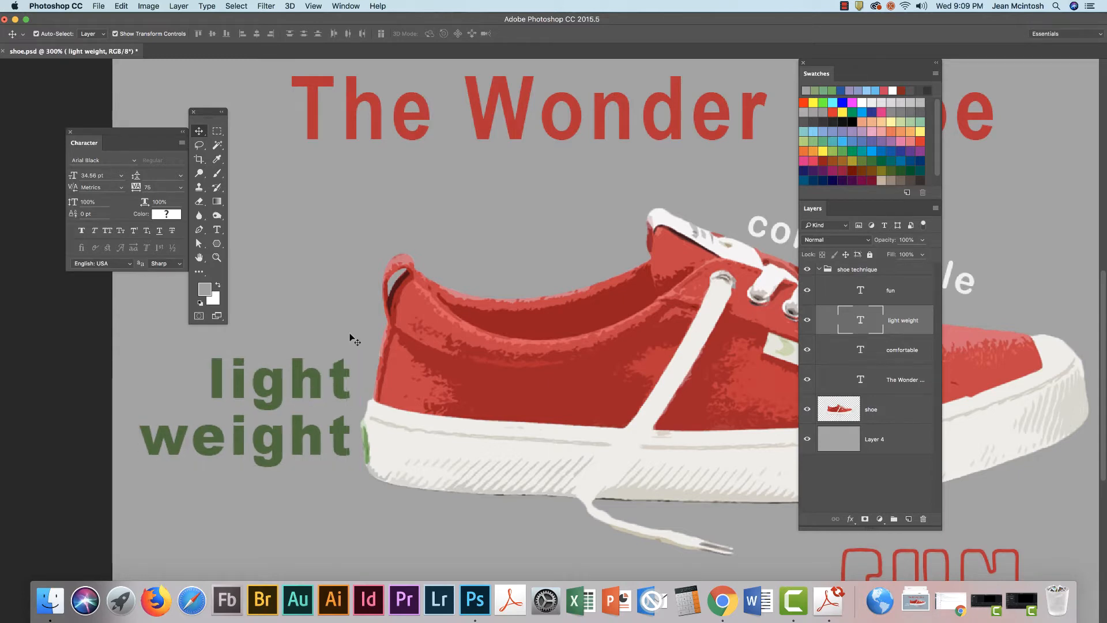
# Step: Place the Character panel beside the toolbox above the "light weight" text, activate the Type tool, and view the panel's extra options
pyautogui.moveTo(88, 133); pyautogui.dragTo(269, 207)
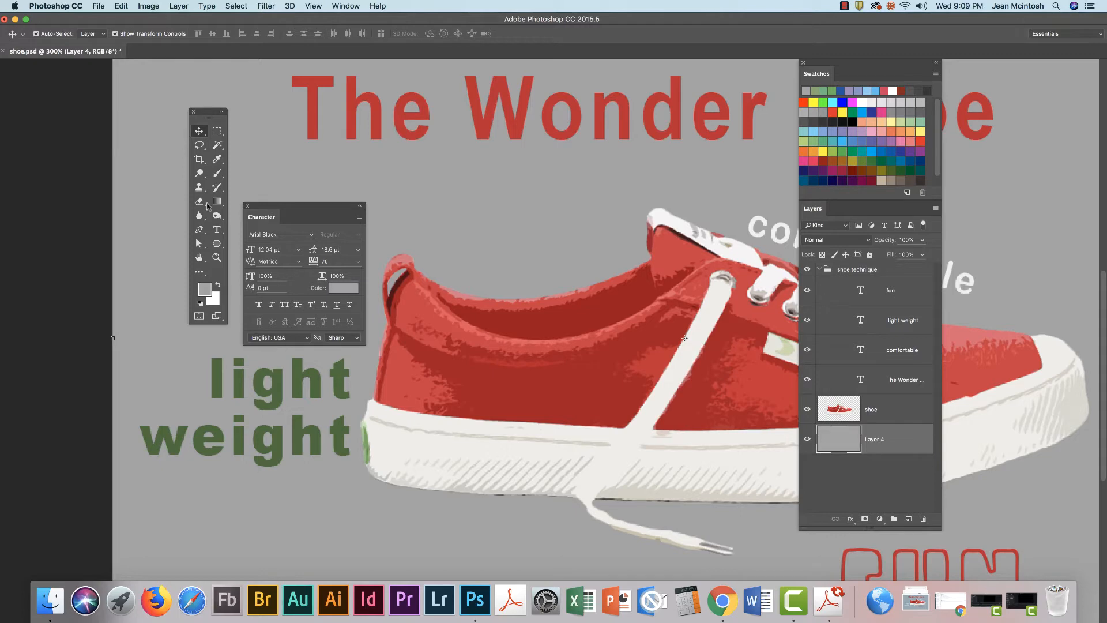
pyautogui.click(217, 229)
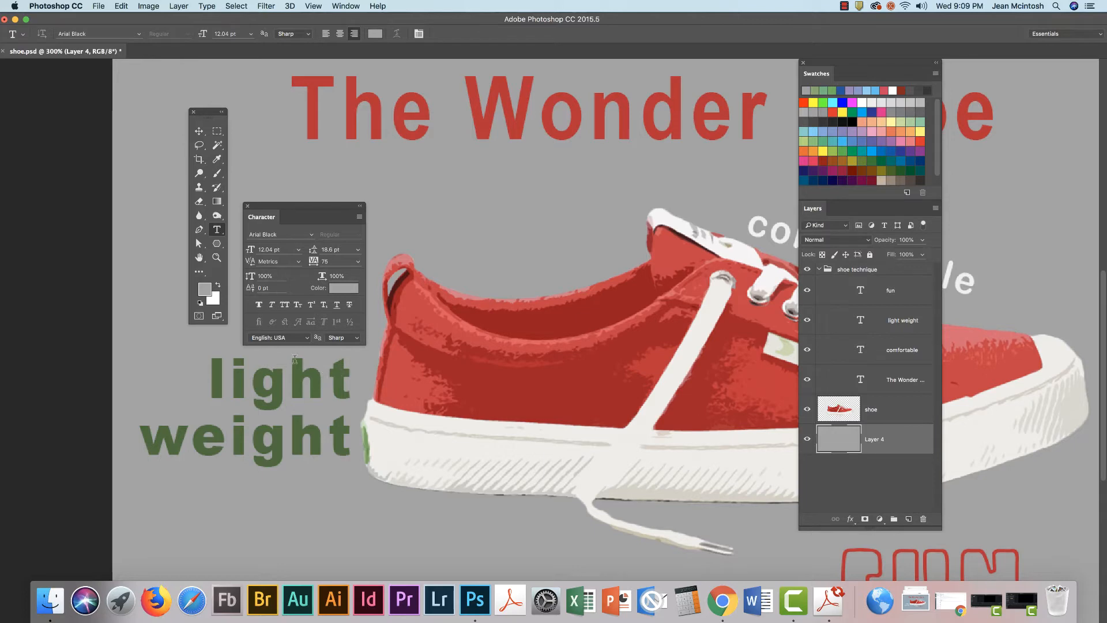
pyautogui.moveTo(328, 204); pyautogui.dragTo(329, 187)
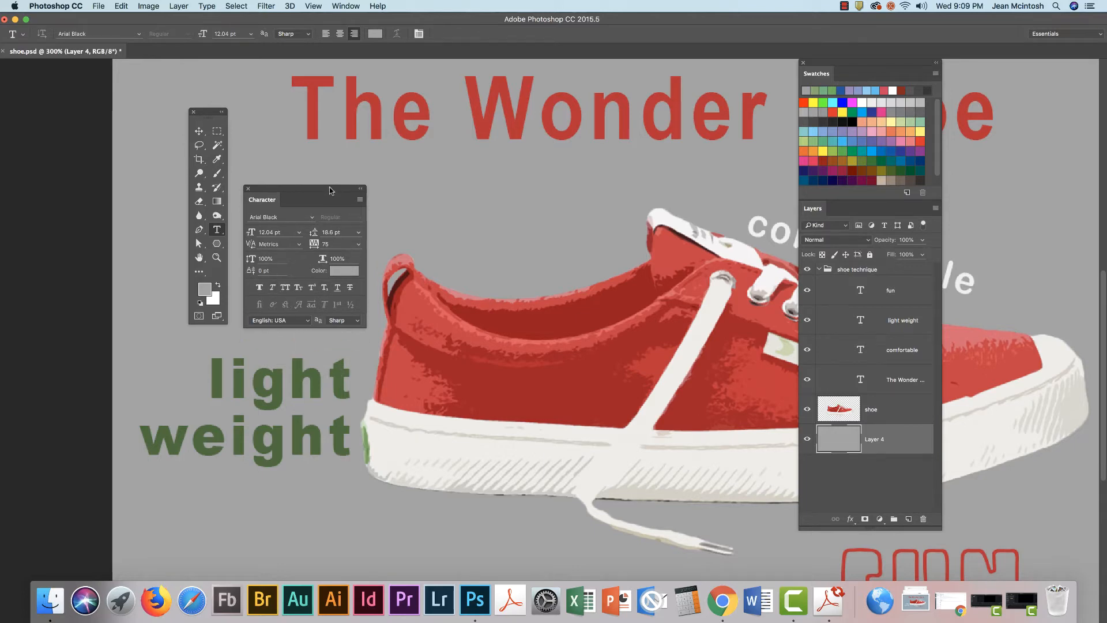
pyautogui.click(359, 200)
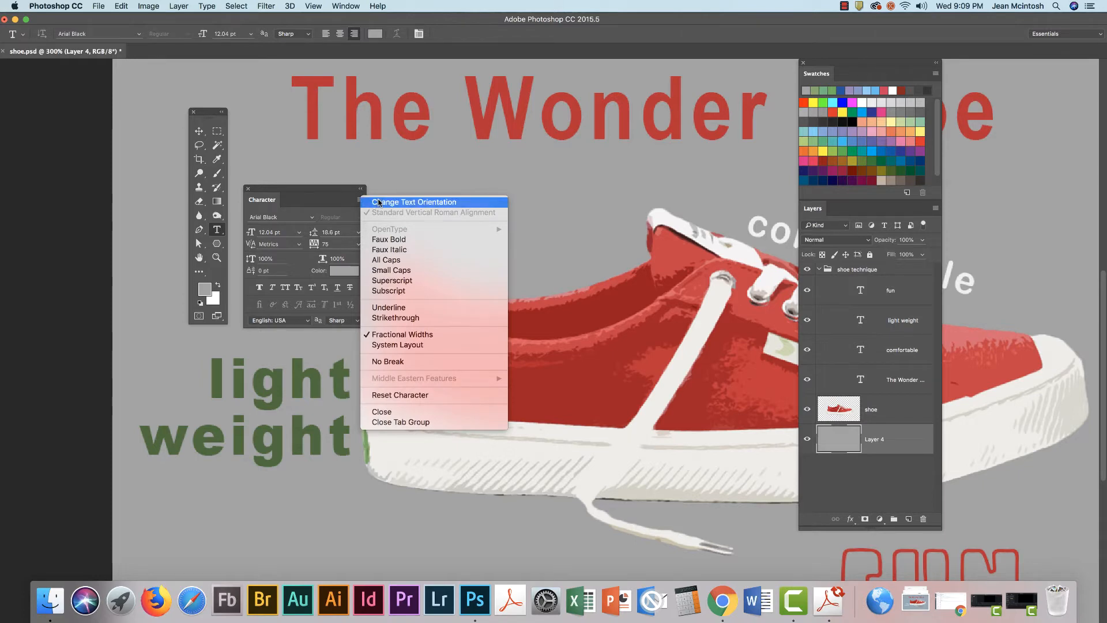
pyautogui.click(335, 191)
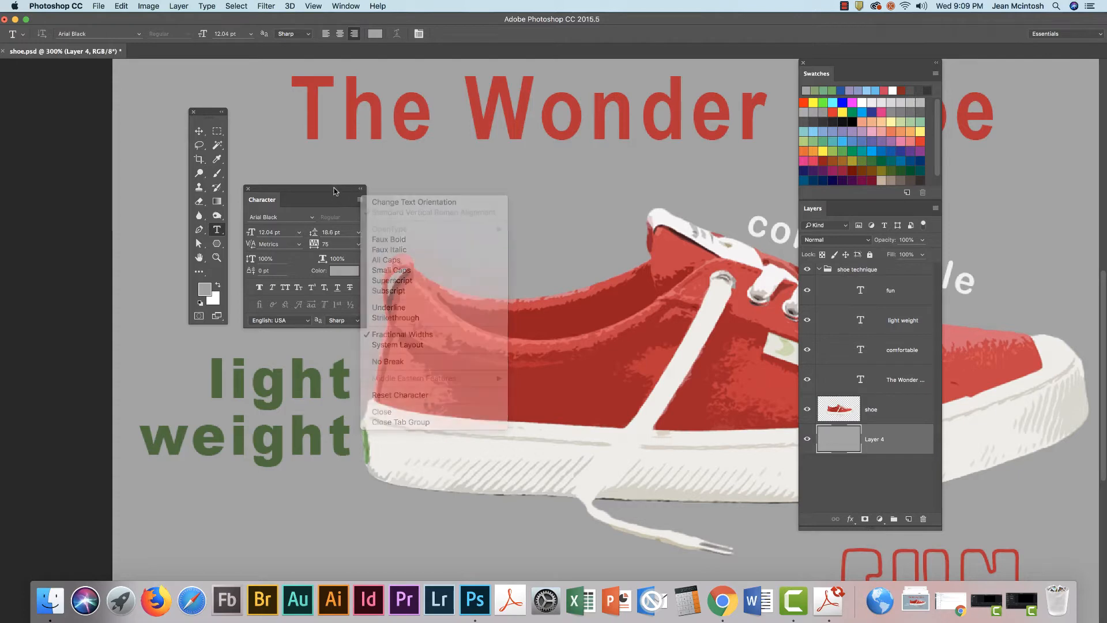
pyautogui.moveTo(335, 191); pyautogui.dragTo(319, 183)
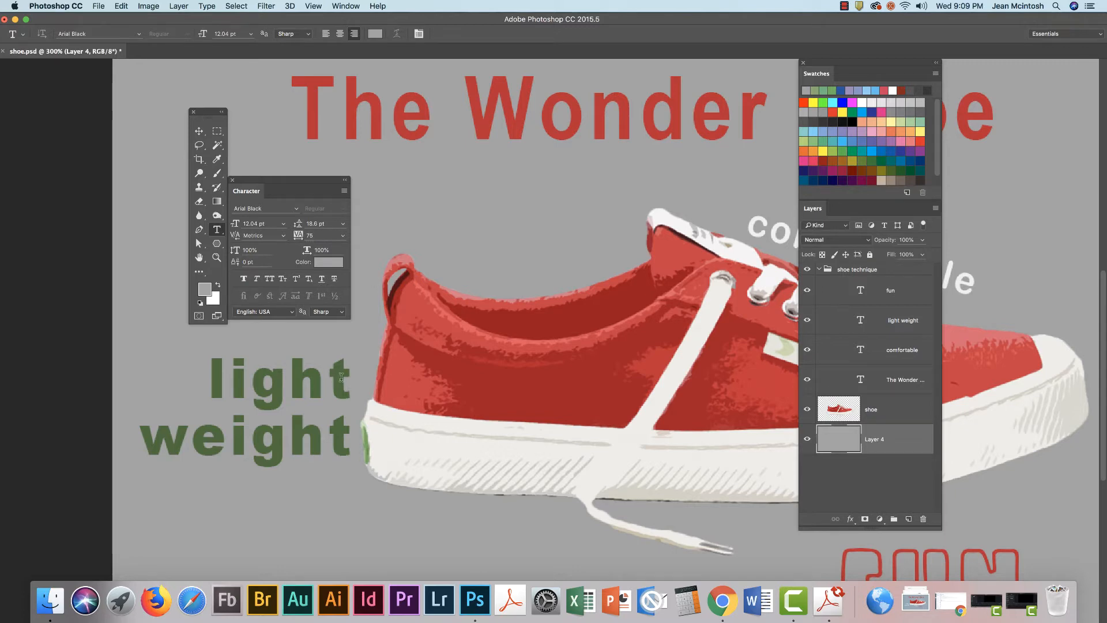
# Step: Try a horizontal scale of 126% on the word "light", restore it to 100%, and deselect the word
pyautogui.moveTo(341, 377); pyautogui.dragTo(210, 379)
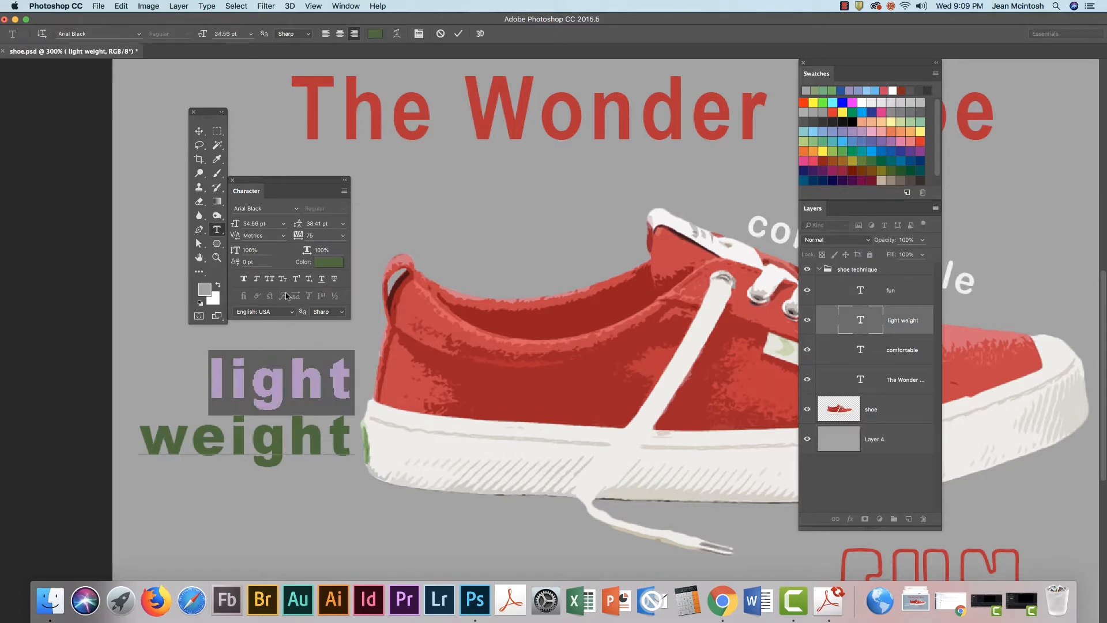
pyautogui.moveTo(307, 250); pyautogui.dragTo(322, 249)
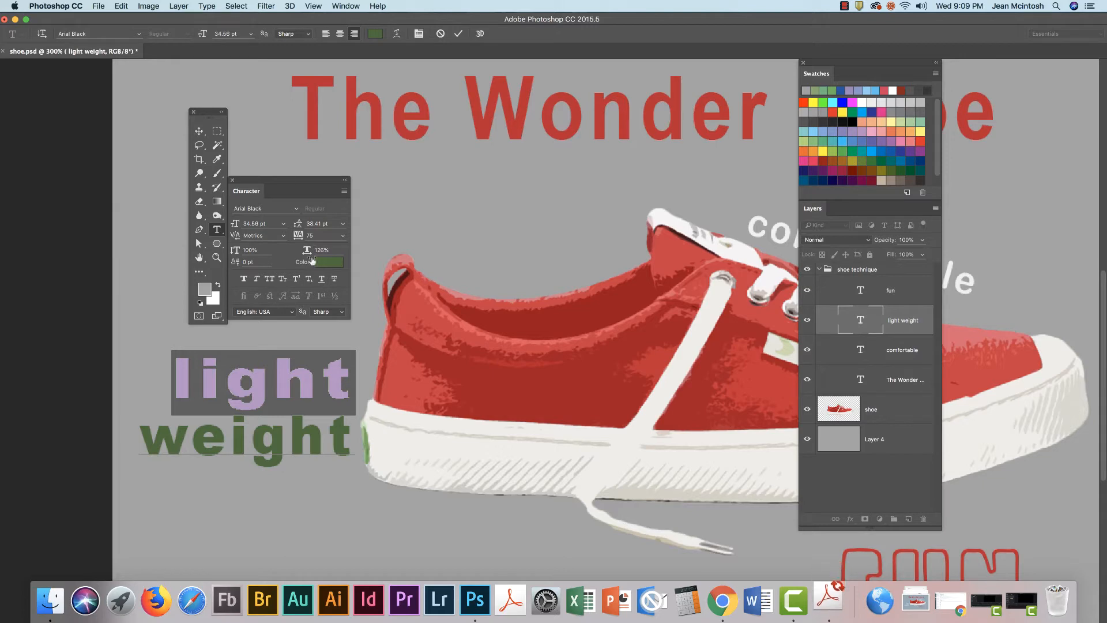
pyautogui.moveTo(312, 252); pyautogui.dragTo(238, 252)
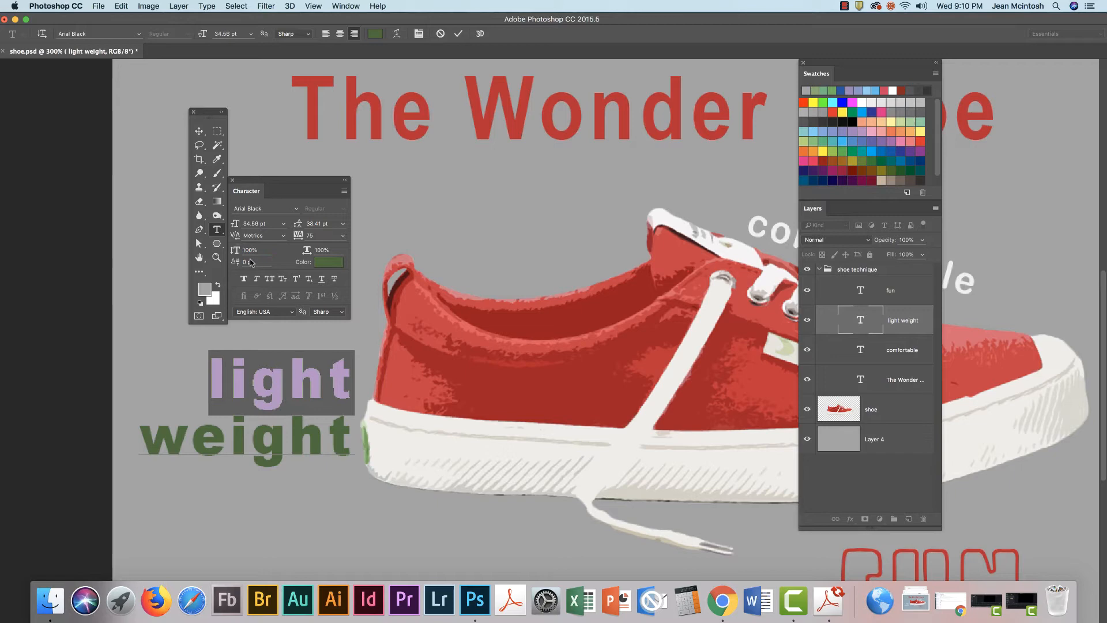
pyautogui.click(302, 375)
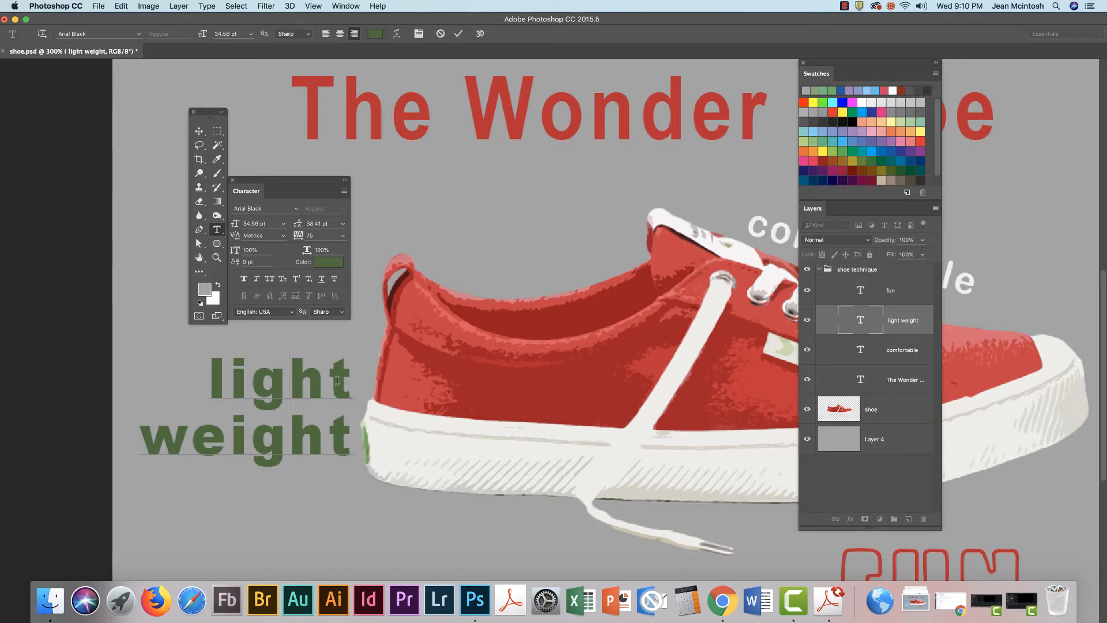
# Step: Raise the letter "h" in the word "light" with a baseline shift of 6 pt
pyautogui.doubleClick(315, 379)
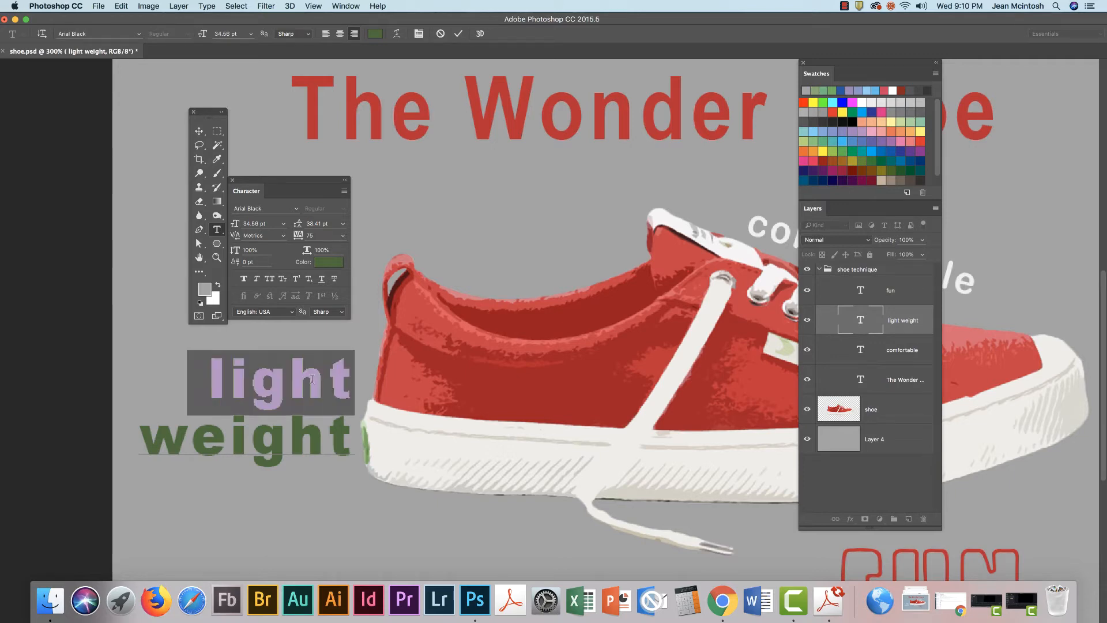
pyautogui.click(209, 349)
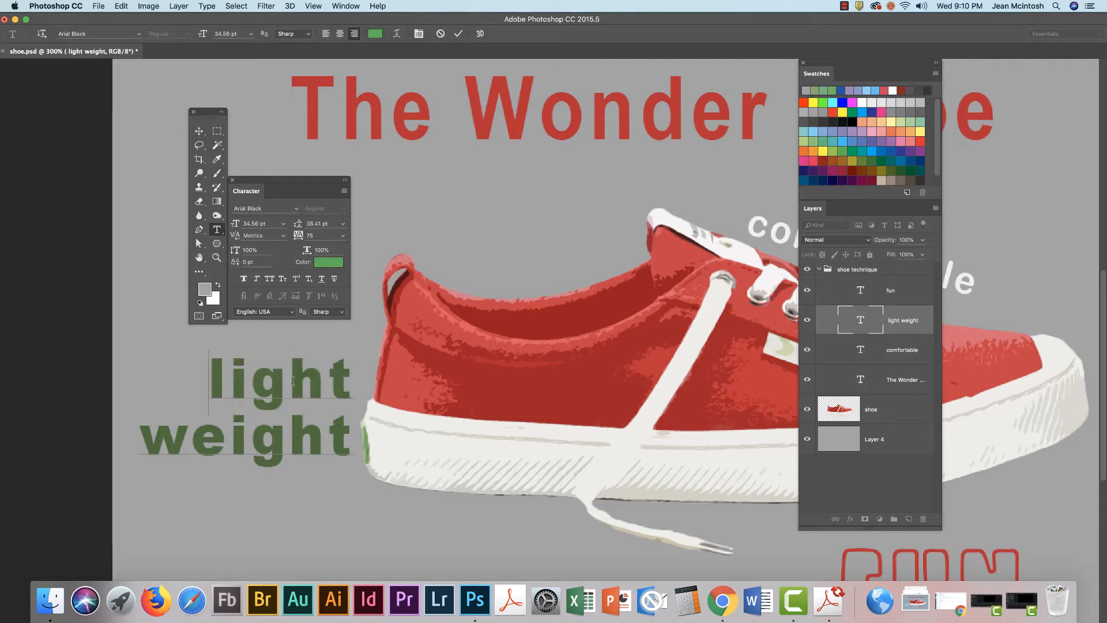
pyautogui.click(290, 378)
pyautogui.hotkey('shift', 'Right')
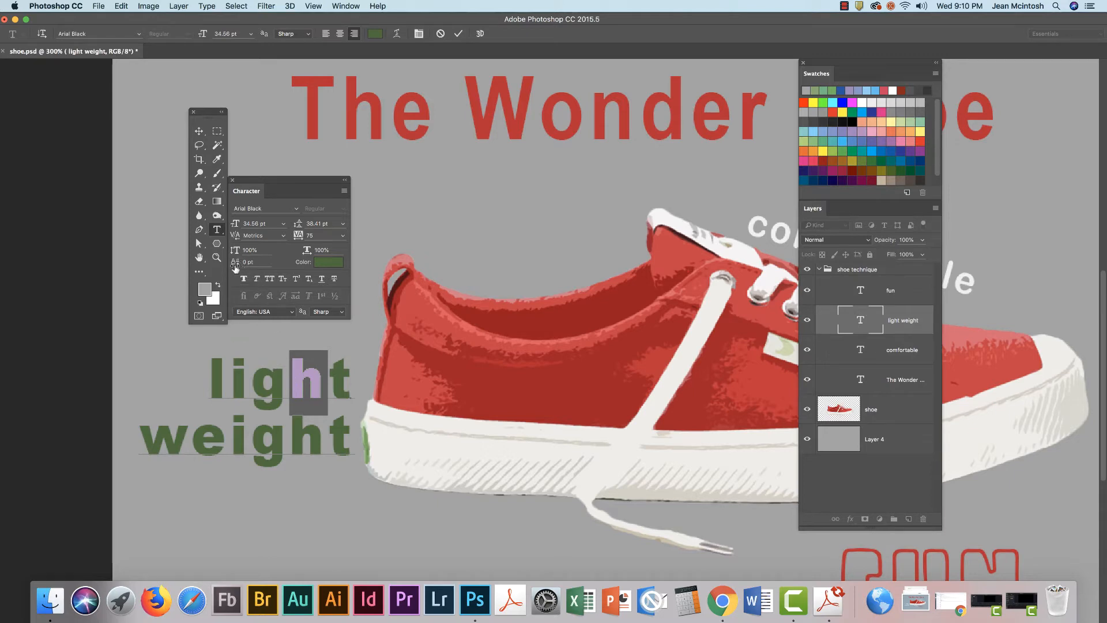
pyautogui.moveTo(236, 269); pyautogui.dragTo(241, 263)
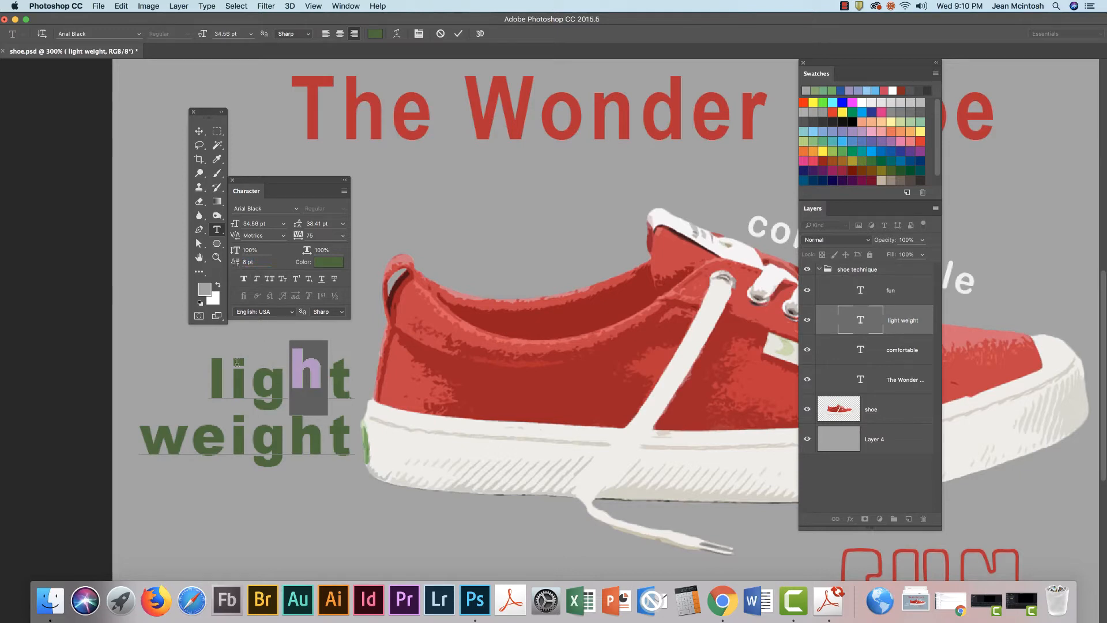
# Step: Raise the letter "i" in the word "light" with a baseline shift of 8 pt and deselect it
pyautogui.moveTo(250, 361); pyautogui.dragTo(229, 361)
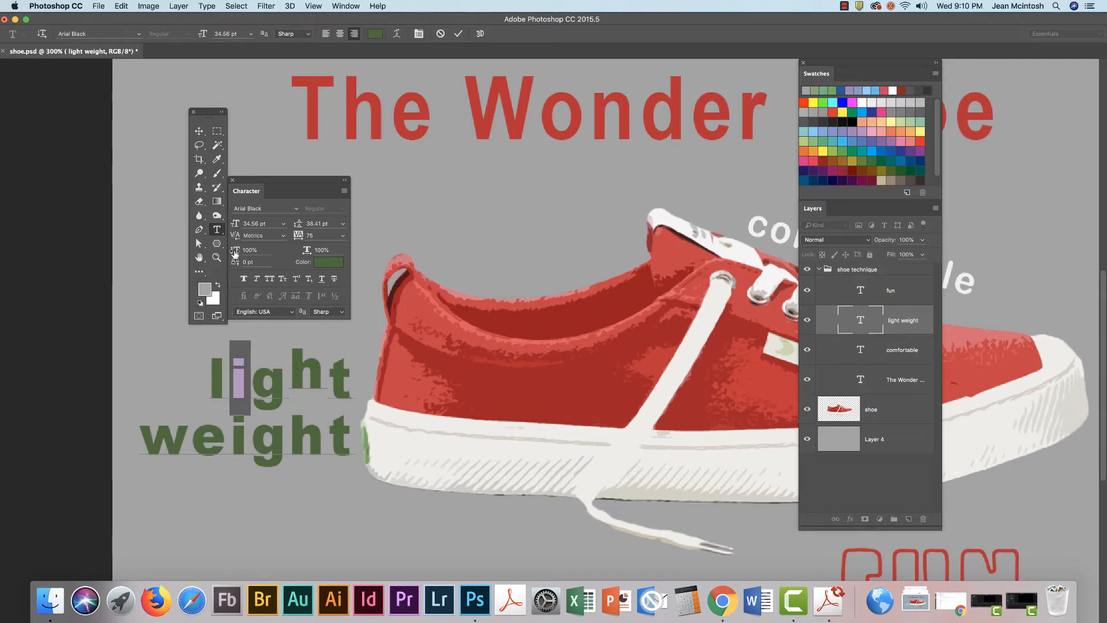
pyautogui.moveTo(235, 254); pyautogui.dragTo(239, 266)
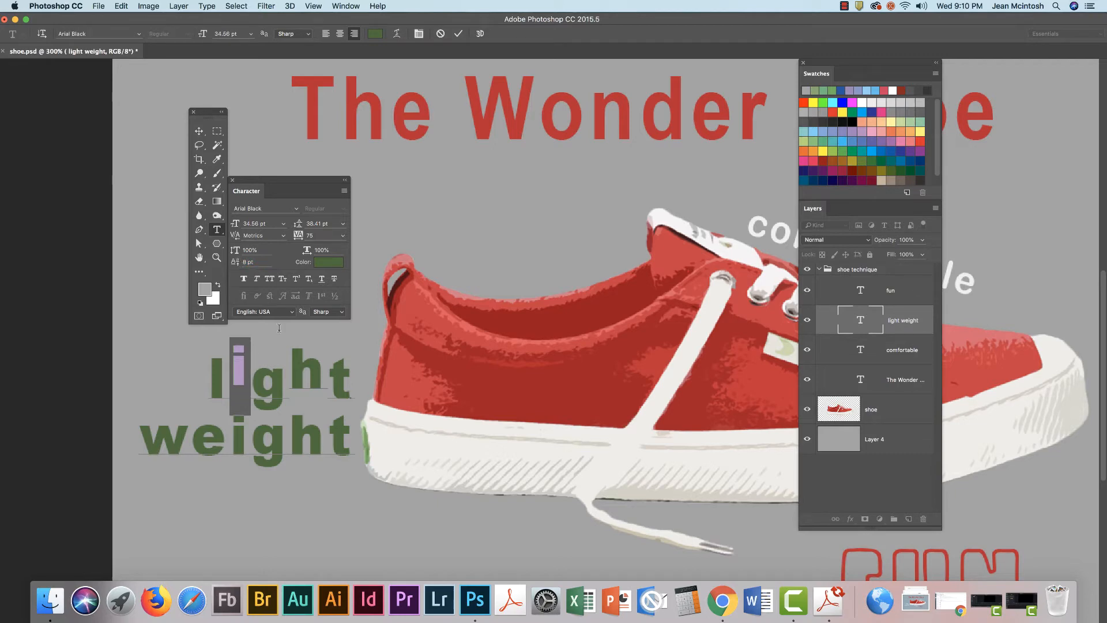
pyautogui.click(269, 371)
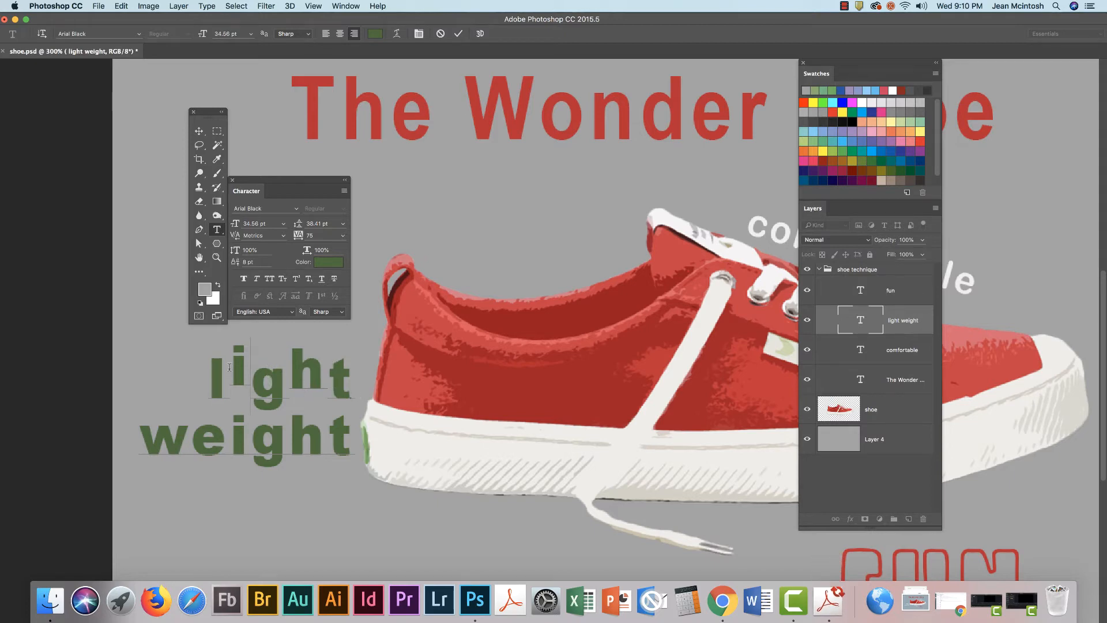
# Step: Increase the vertical scale of the letters "l" and "t" in the word "light" to make them slightly taller
pyautogui.moveTo(220, 364); pyautogui.dragTo(215, 366)
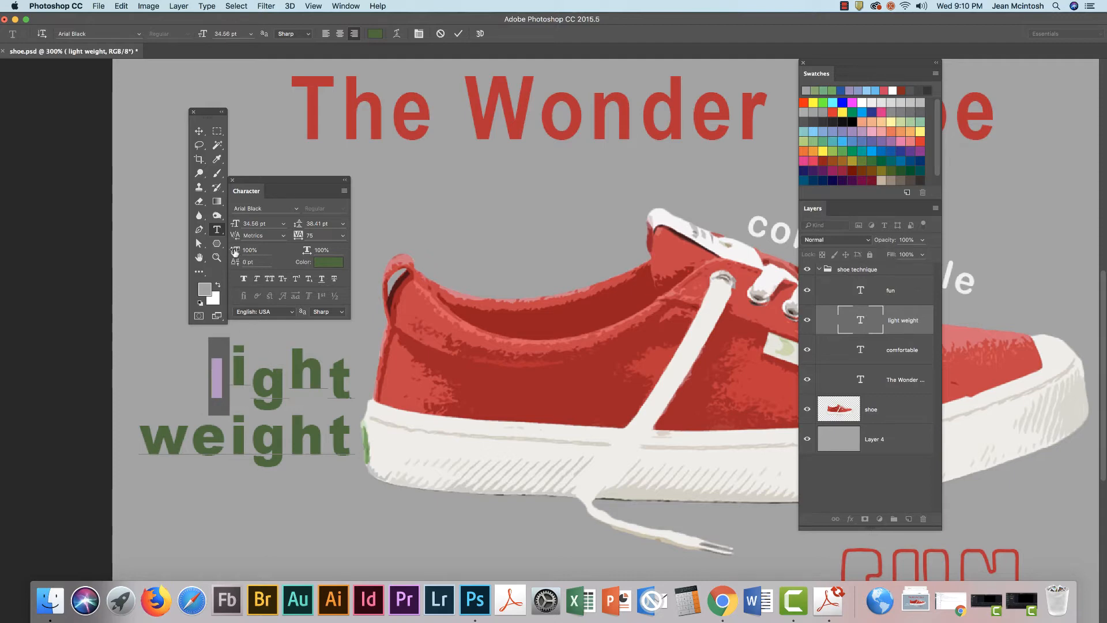
pyautogui.moveTo(234, 251); pyautogui.dragTo(240, 254)
pyautogui.moveTo(330, 370); pyautogui.dragTo(353, 373)
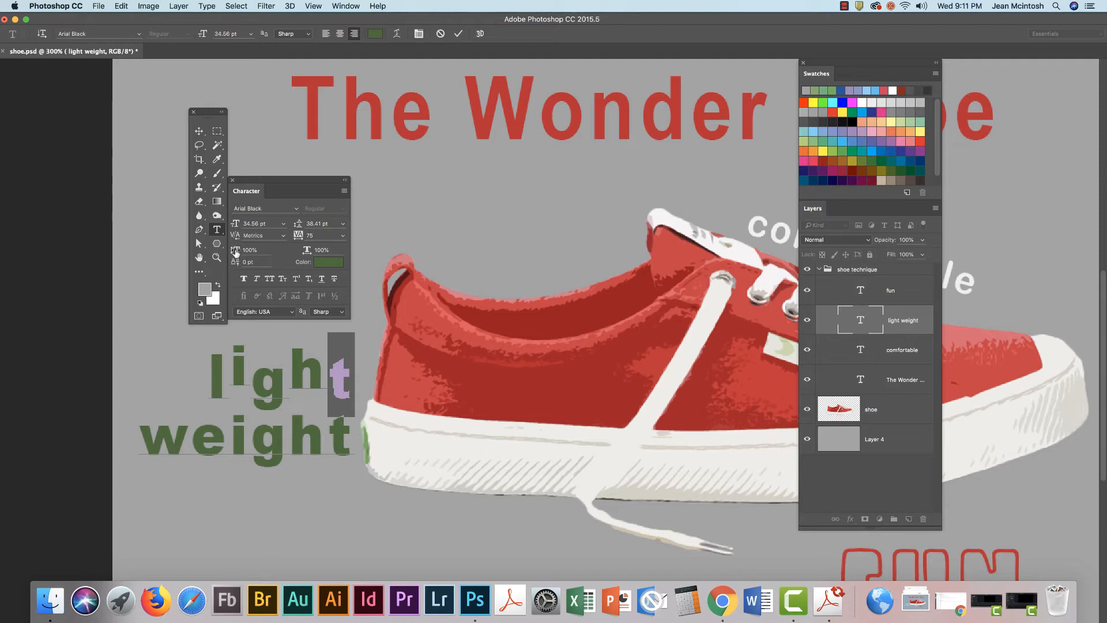
pyautogui.moveTo(236, 251); pyautogui.dragTo(244, 254)
# Step: Set the vertical scale of the final "t" in "weight" to 114% and finish editing the text
pyautogui.moveTo(332, 425); pyautogui.dragTo(346, 425)
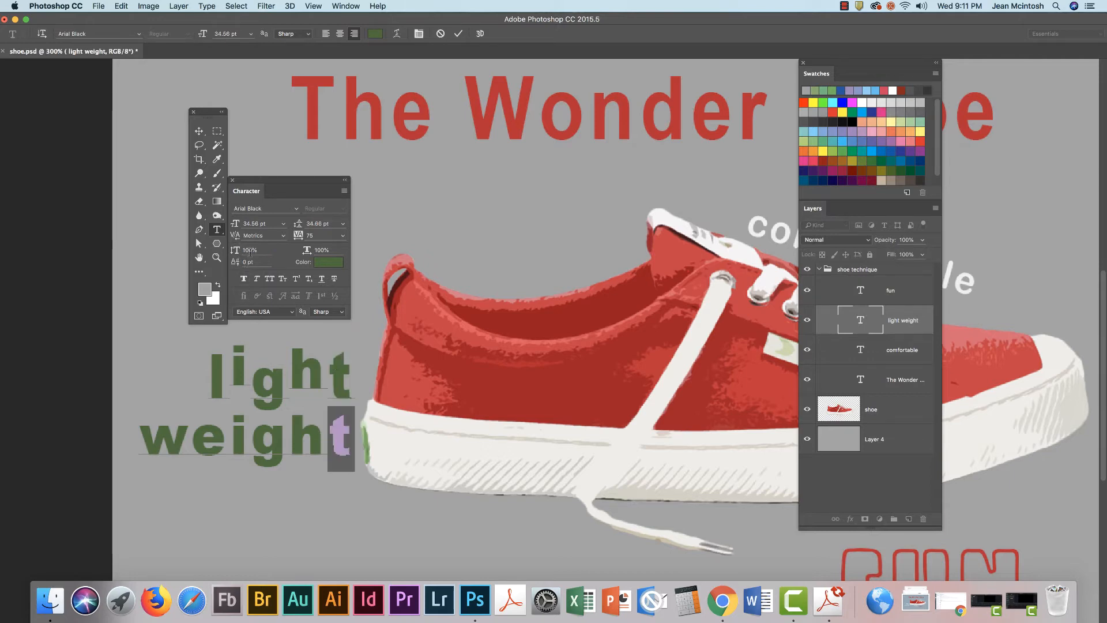
pyautogui.moveTo(250, 252); pyautogui.dragTo(241, 251)
pyautogui.write('114')
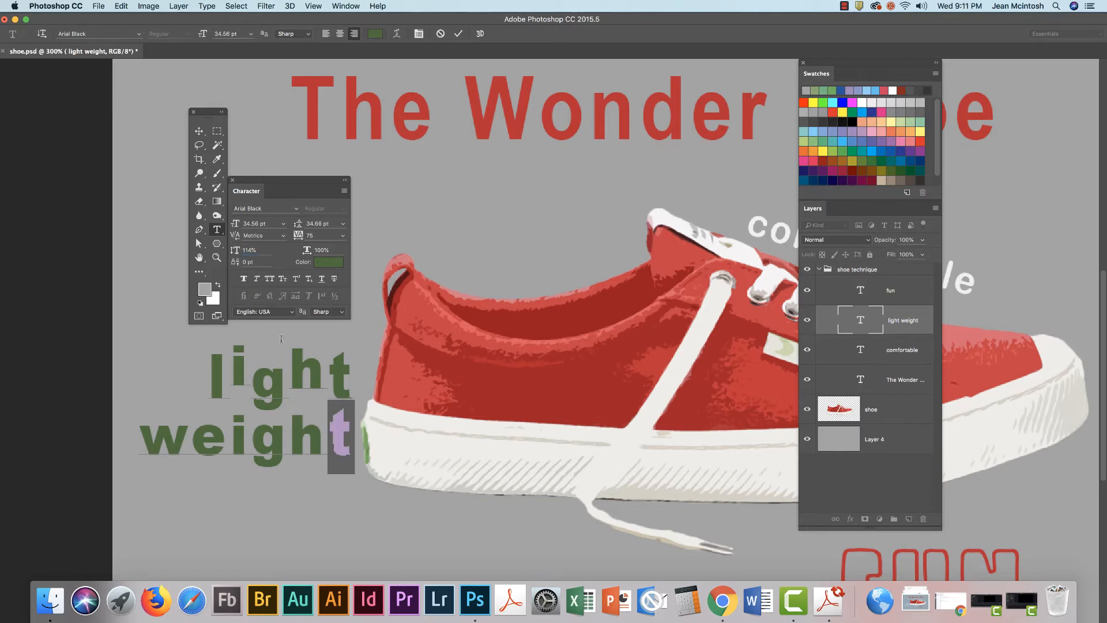
pyautogui.press('Left')
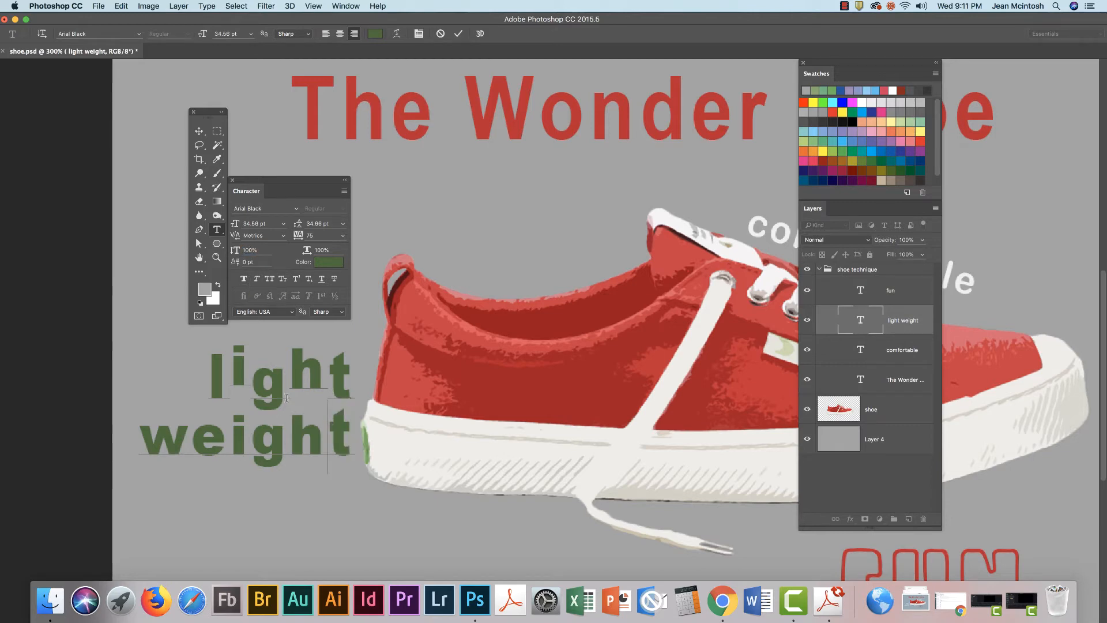
pyautogui.click(199, 131)
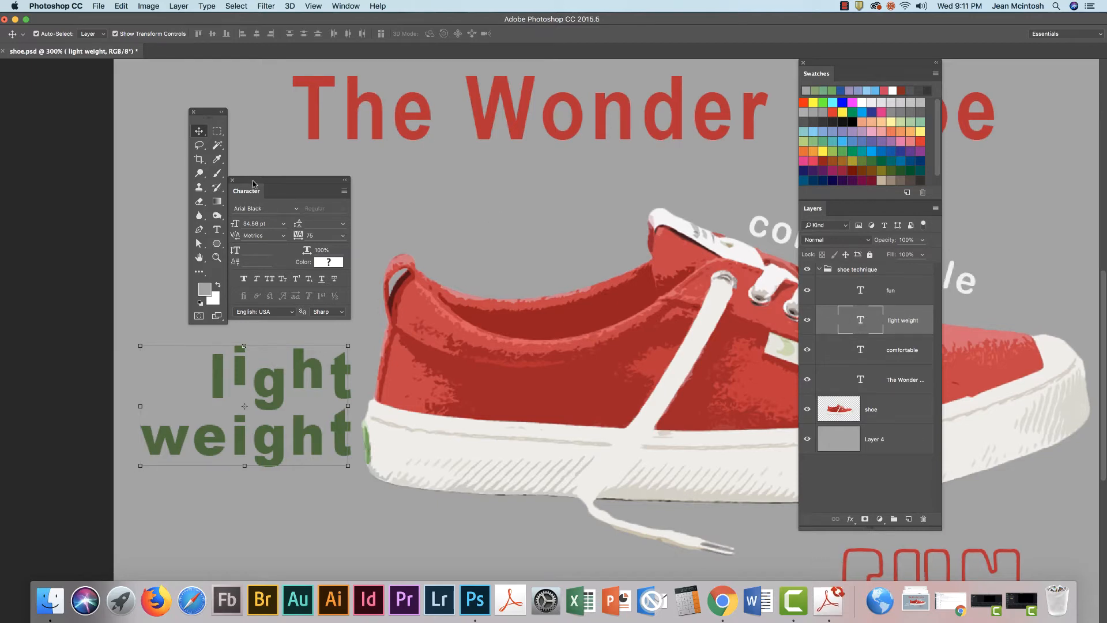
# Step: Move the Character panel slightly up, duplicate the "light weight" text layer, and hide the original layer
pyautogui.moveTo(254, 185); pyautogui.dragTo(256, 175)
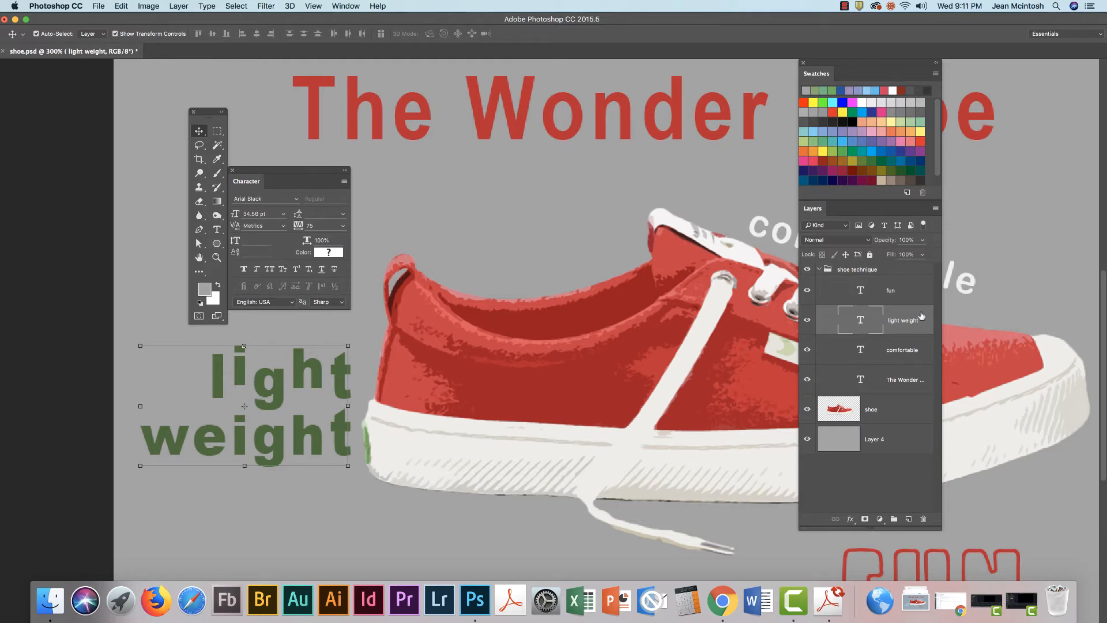
pyautogui.moveTo(907, 323); pyautogui.dragTo(908, 520)
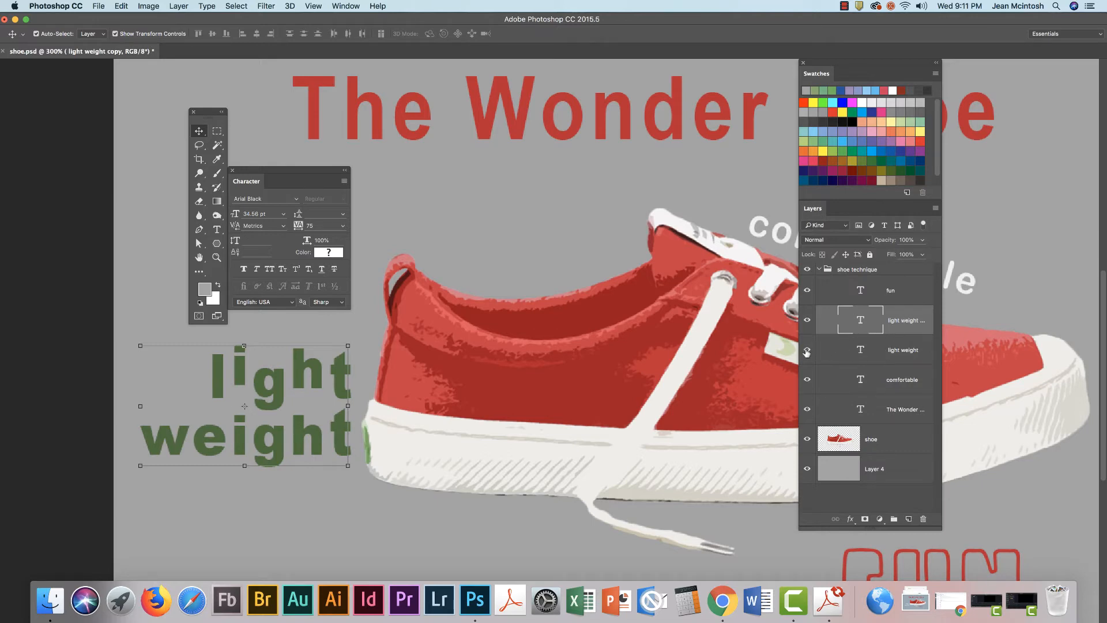
pyautogui.click(807, 323)
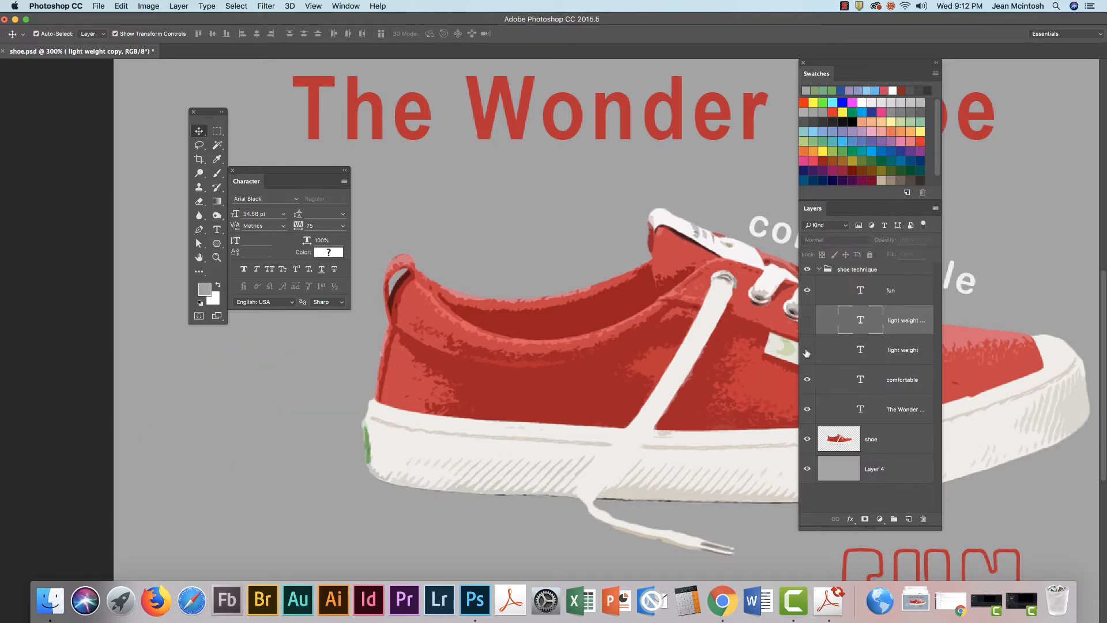
pyautogui.click(807, 353)
pyautogui.click(807, 352)
pyautogui.click(808, 320)
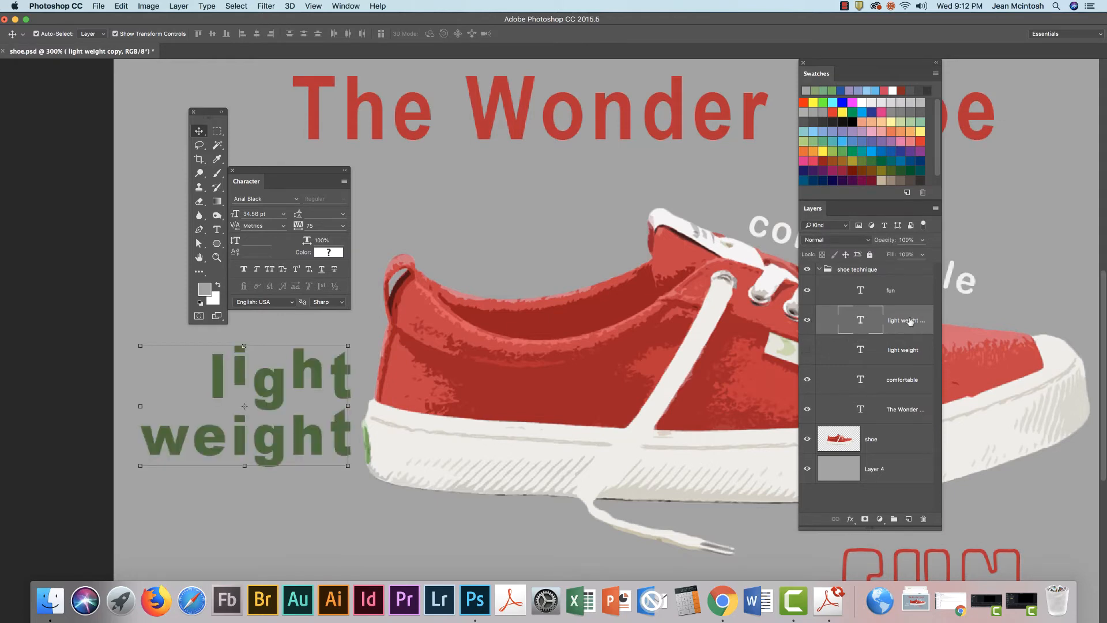
# Step: Rasterize the duplicated "light weight" type layer and deselect it
pyautogui.doubleClick(908, 320)
pyautogui.press('Return')
pyautogui.click(205, 7)
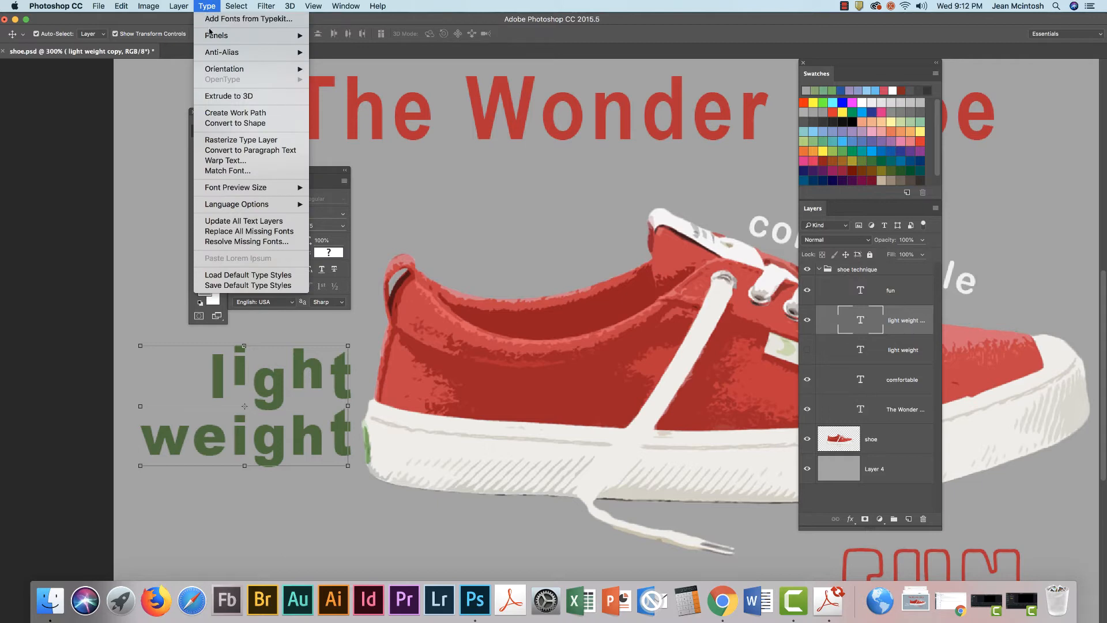
pyautogui.click(220, 140)
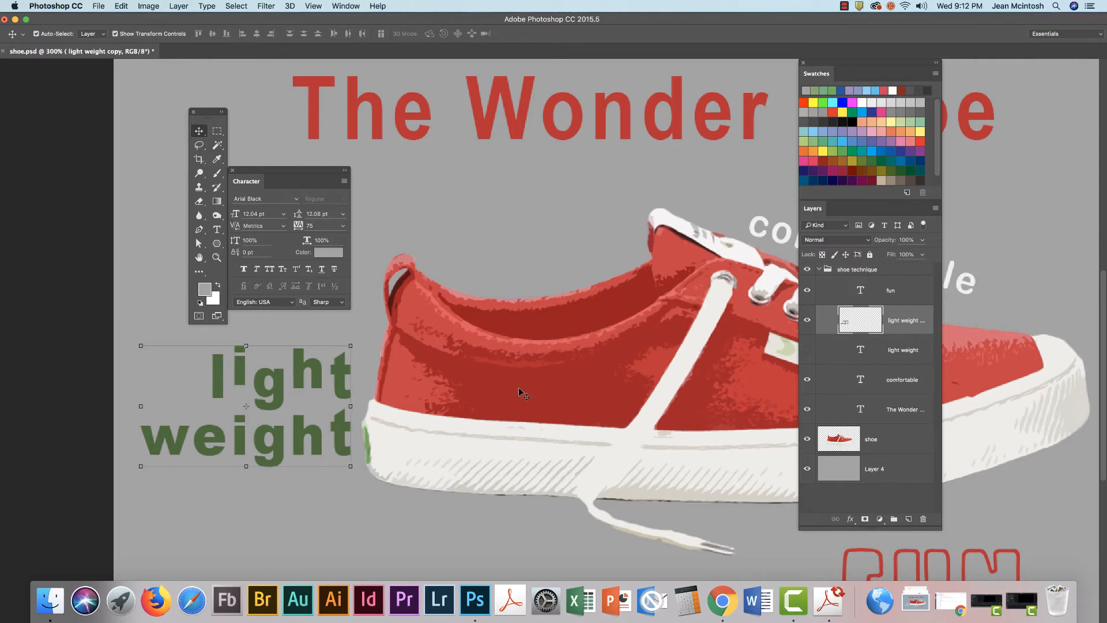
pyautogui.click(287, 334)
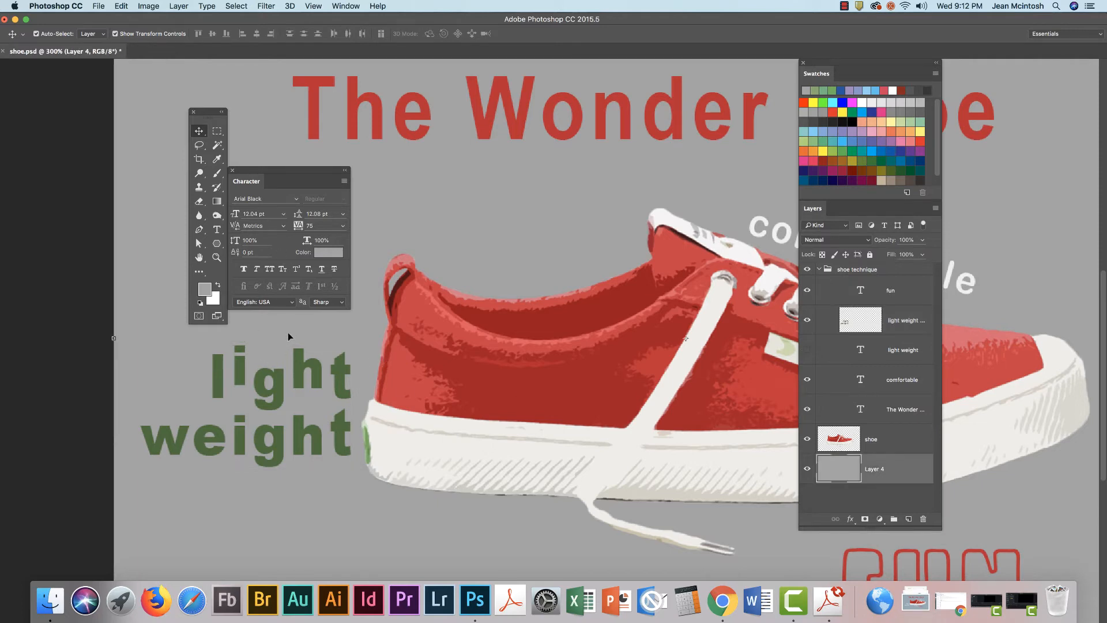
# Step: Move the toolbox away from the Character panel, activate the Magic Wand tool, and make the rasterized "light weight" copy the active layer
pyautogui.click(199, 145)
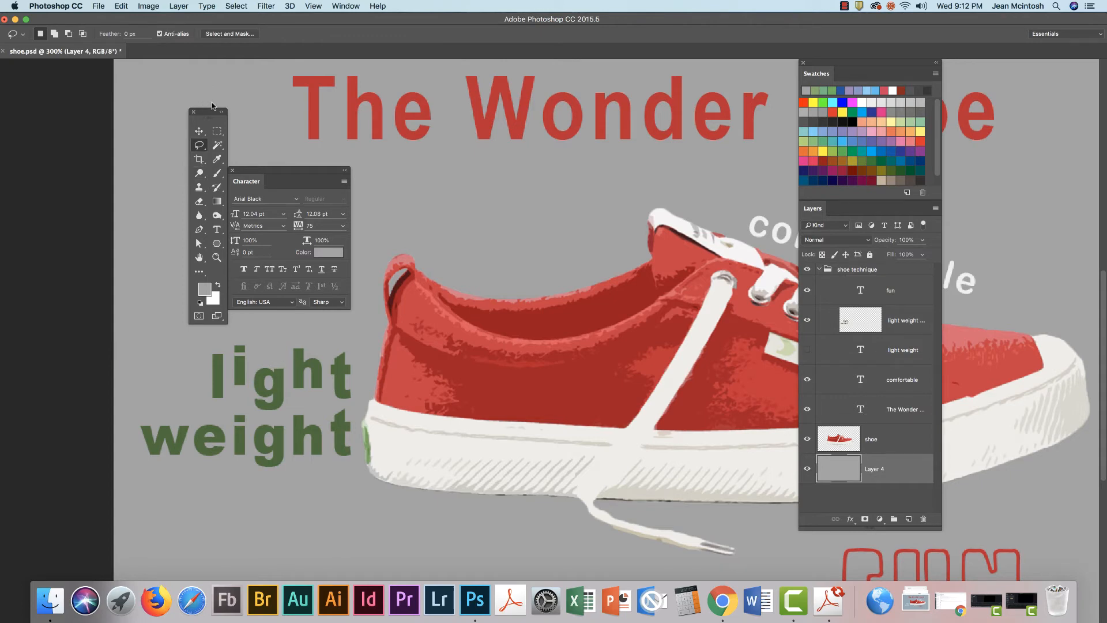
pyautogui.moveTo(213, 113); pyautogui.dragTo(174, 126)
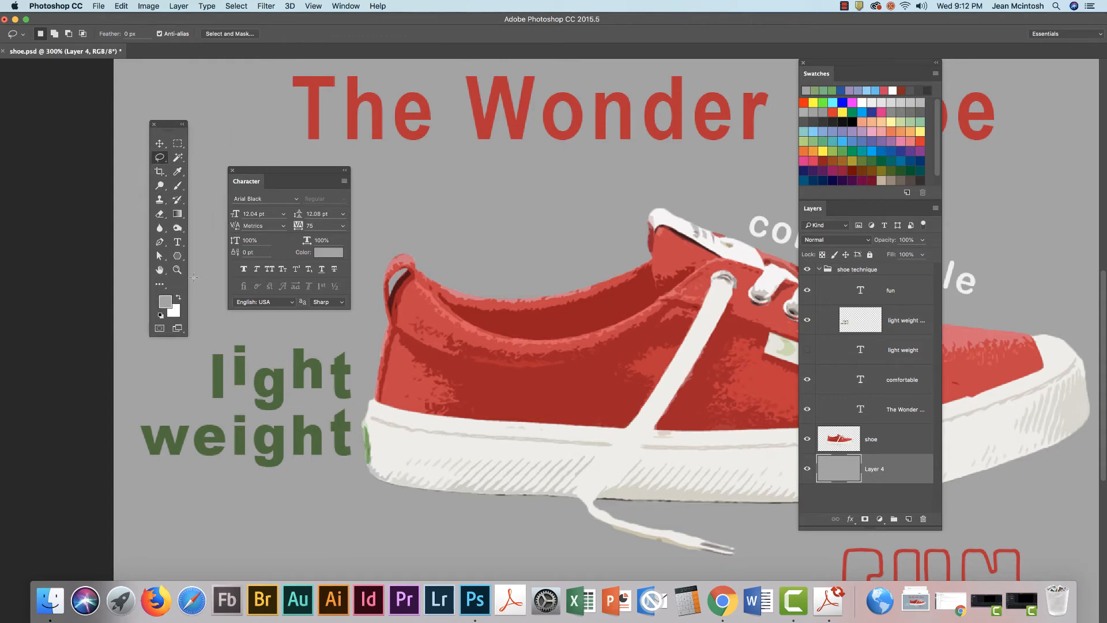
pyautogui.hscroll(-2, 194, 277)
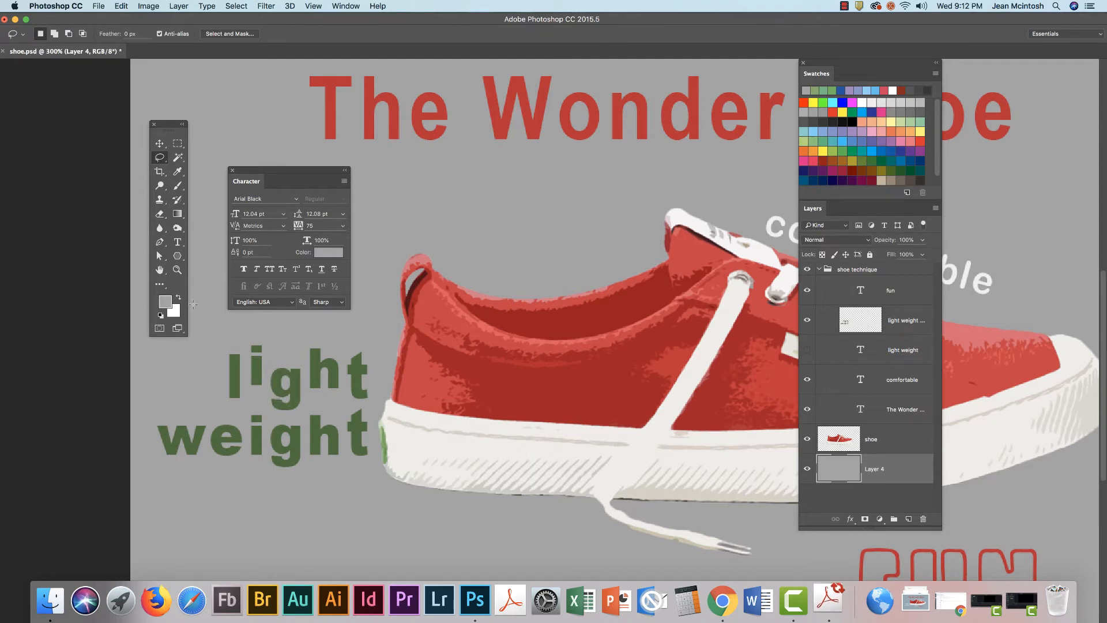
pyautogui.click(178, 157)
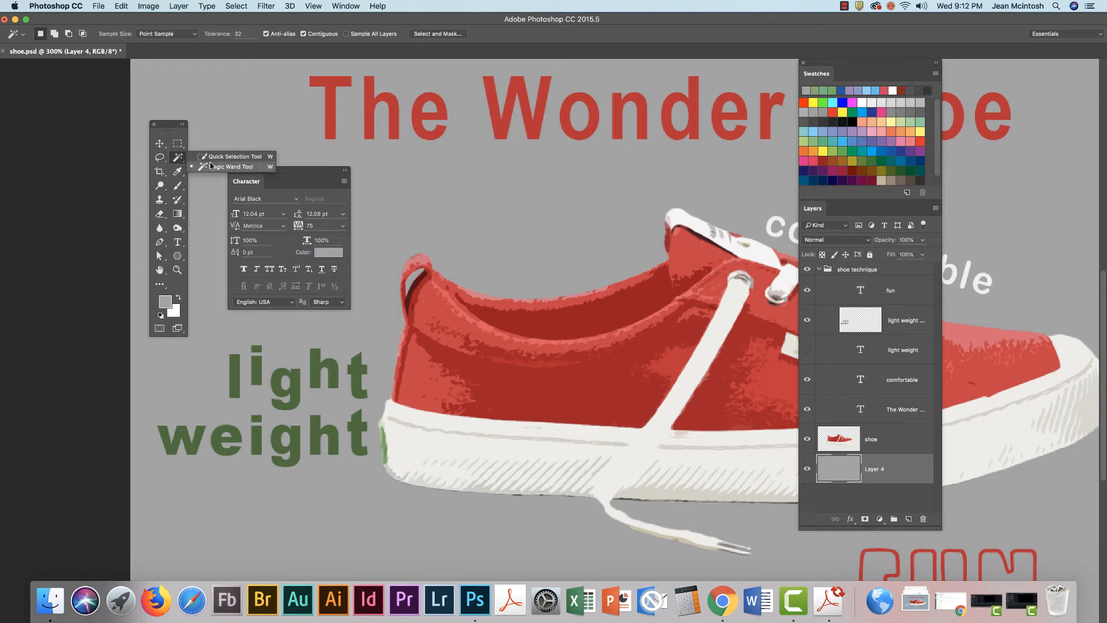
pyautogui.click(211, 166)
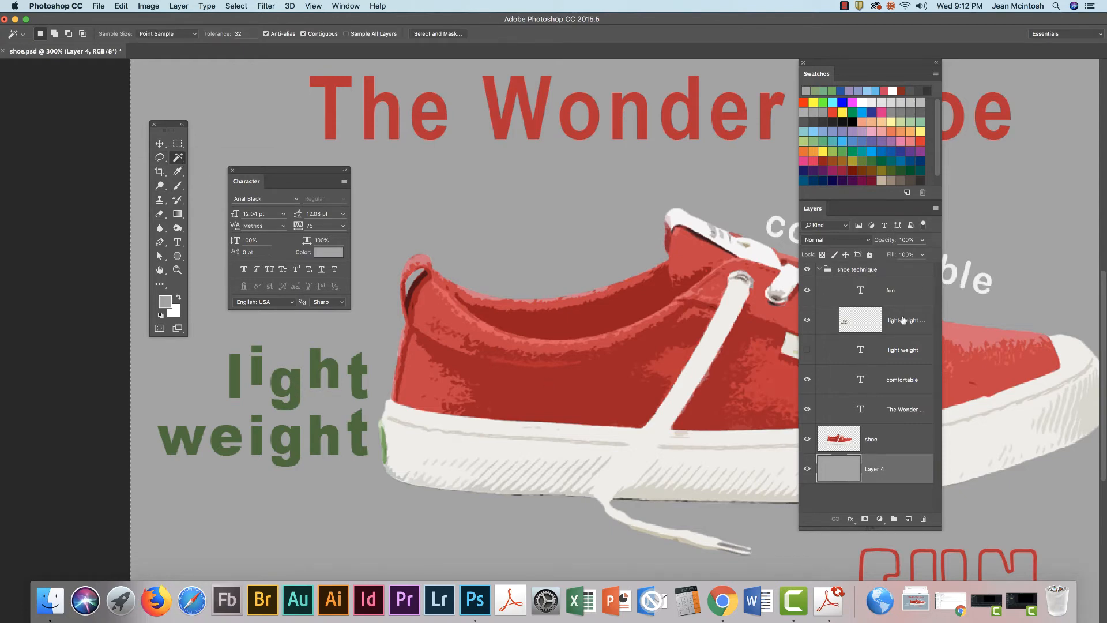
pyautogui.click(905, 321)
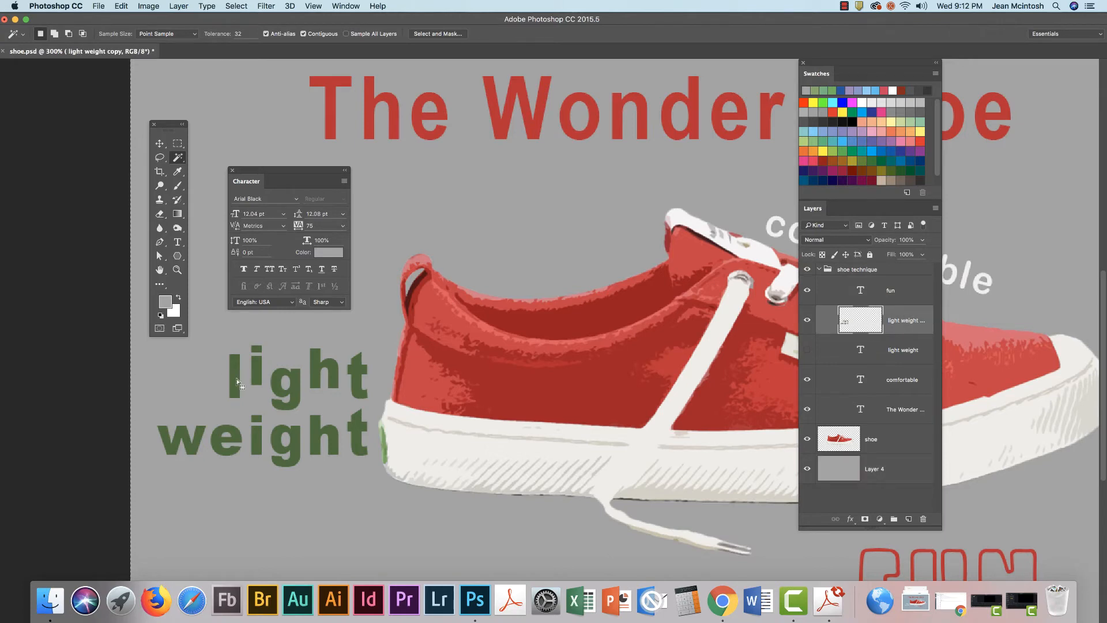
# Step: Select the letter "g" in "light" by its color, rotate it about -15.5 degrees, and apply the transformation
pyautogui.click(294, 385)
pyautogui.press('super+t')
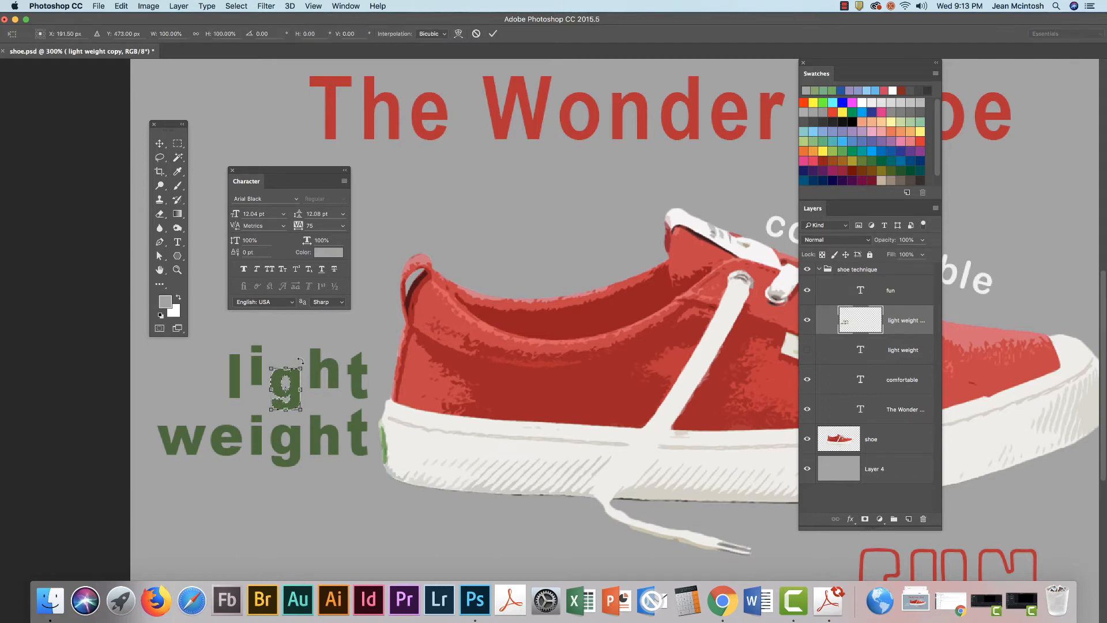
pyautogui.moveTo(300, 361); pyautogui.dragTo(299, 376)
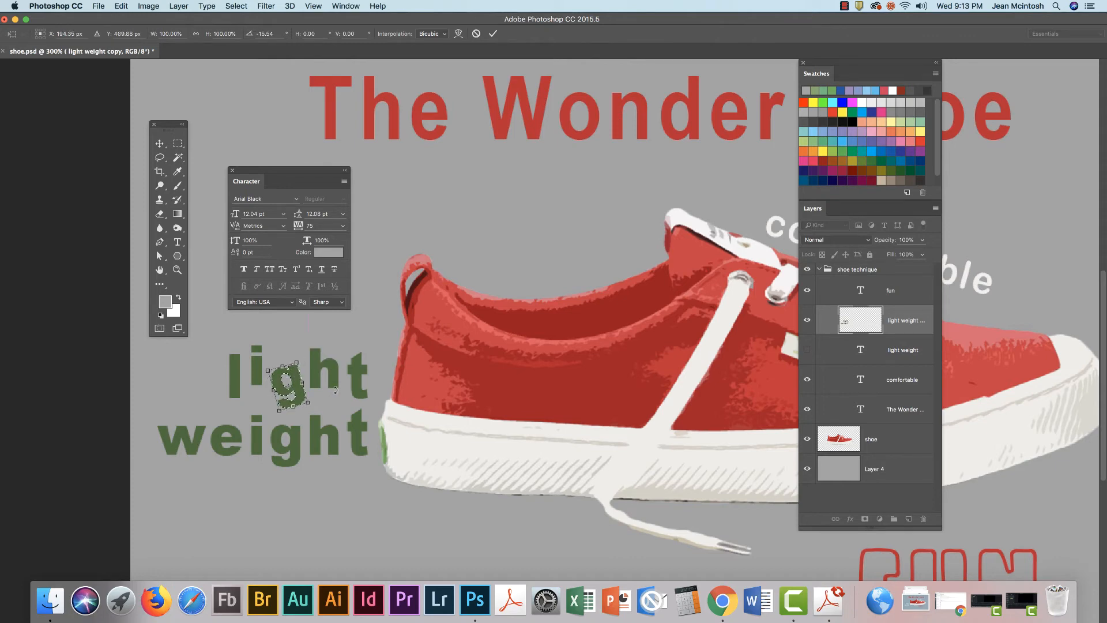
pyautogui.click(159, 143)
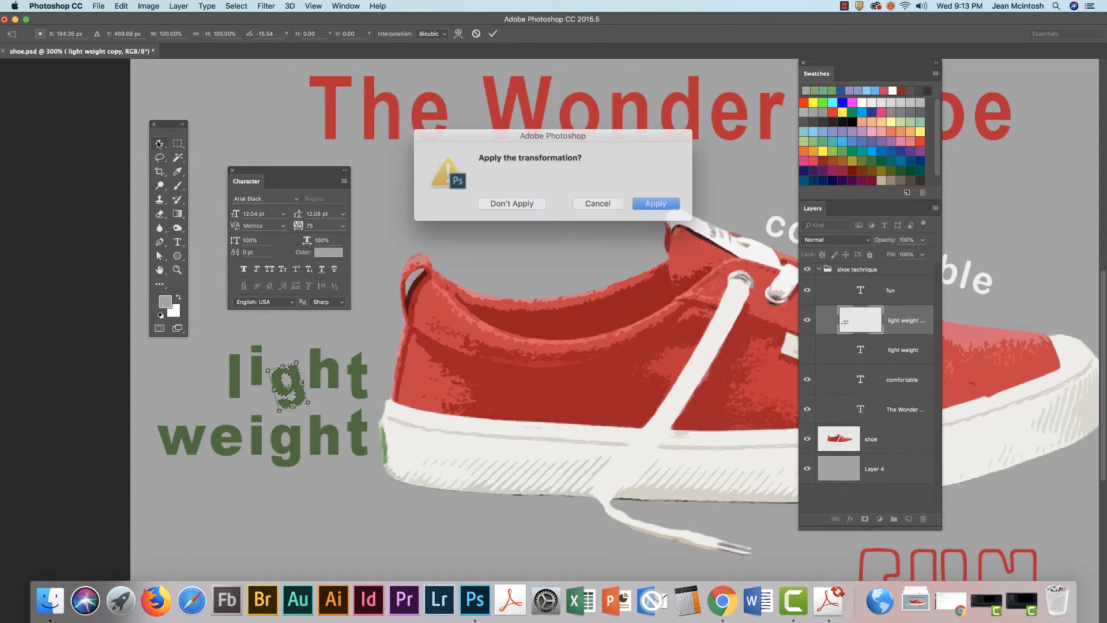
pyautogui.click(646, 201)
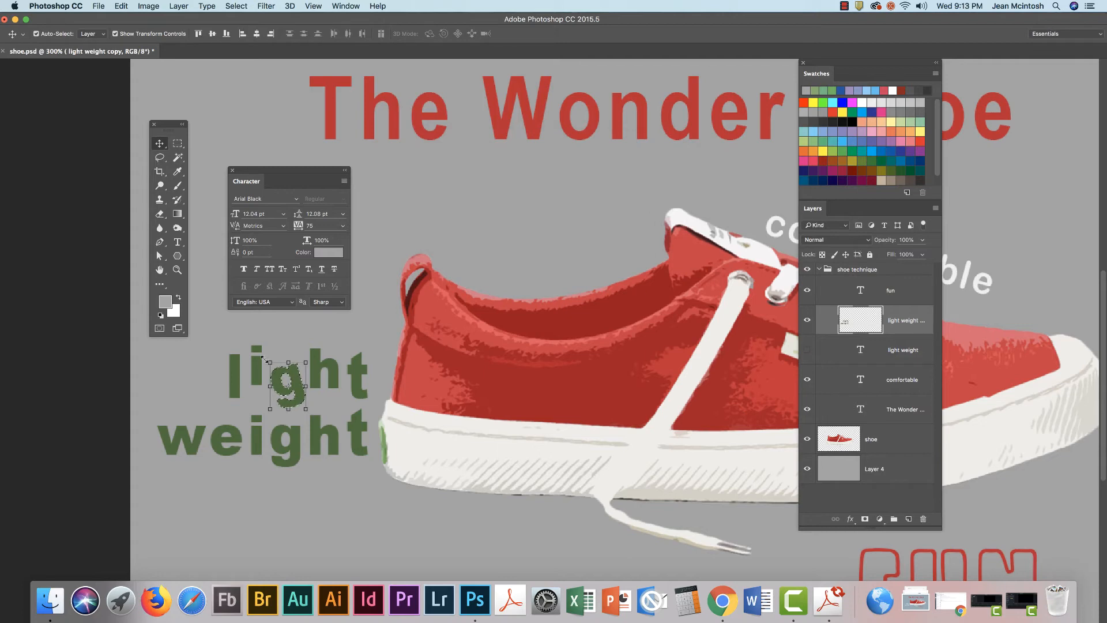
# Step: Select the letter "h" in "light" with the Magic Wand, rotate it 10.5 degrees, and apply the transformation
pyautogui.click(178, 156)
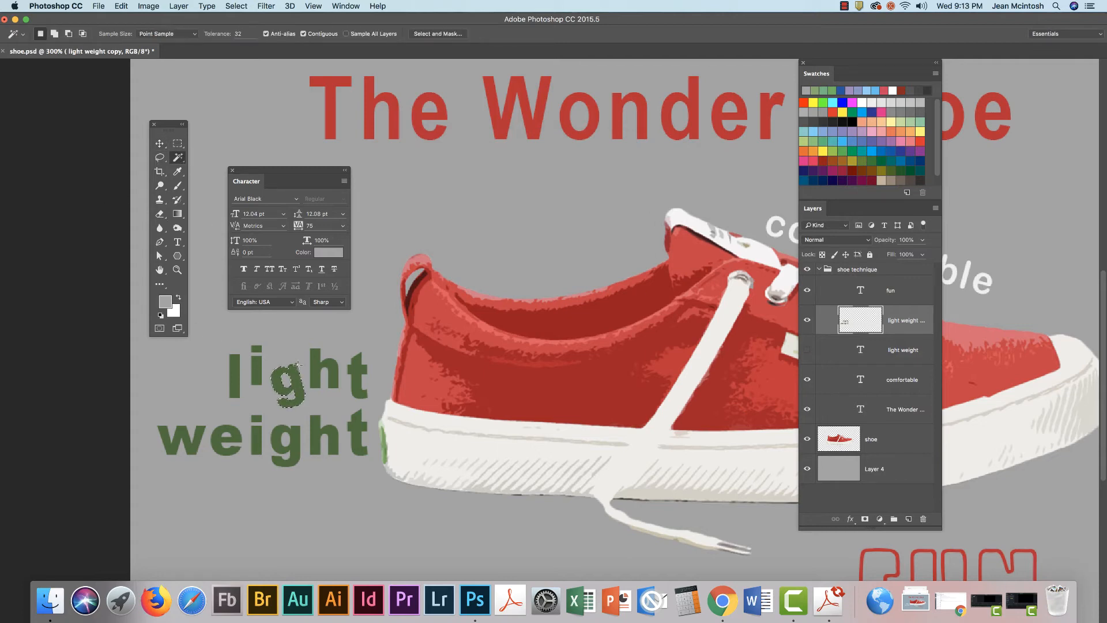
pyautogui.click(324, 353)
pyautogui.press('super+t')
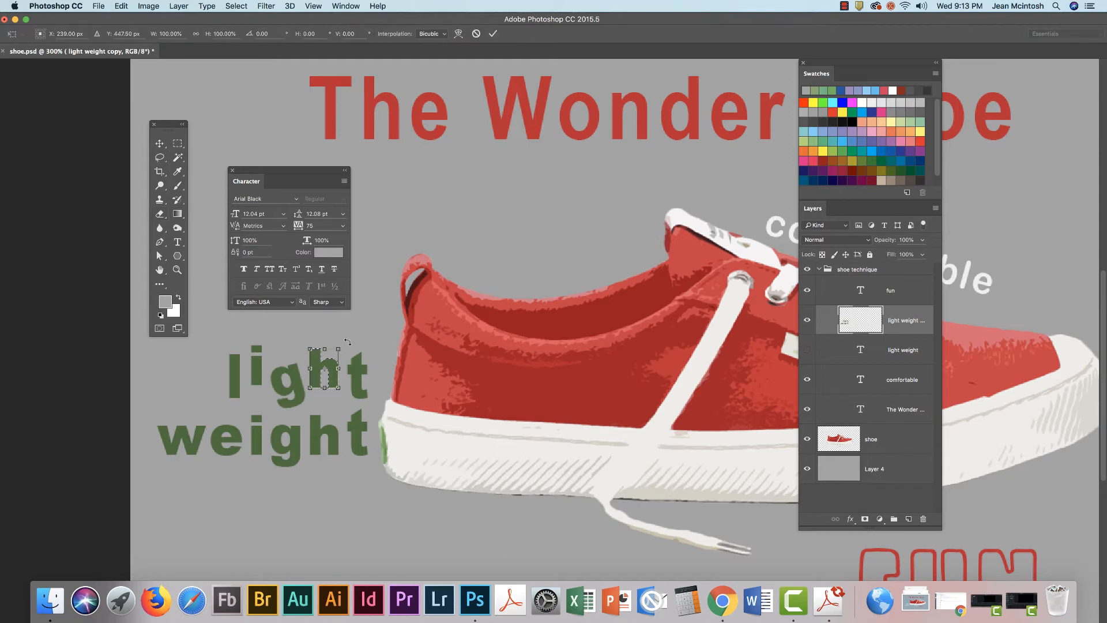
pyautogui.moveTo(347, 342); pyautogui.dragTo(352, 346)
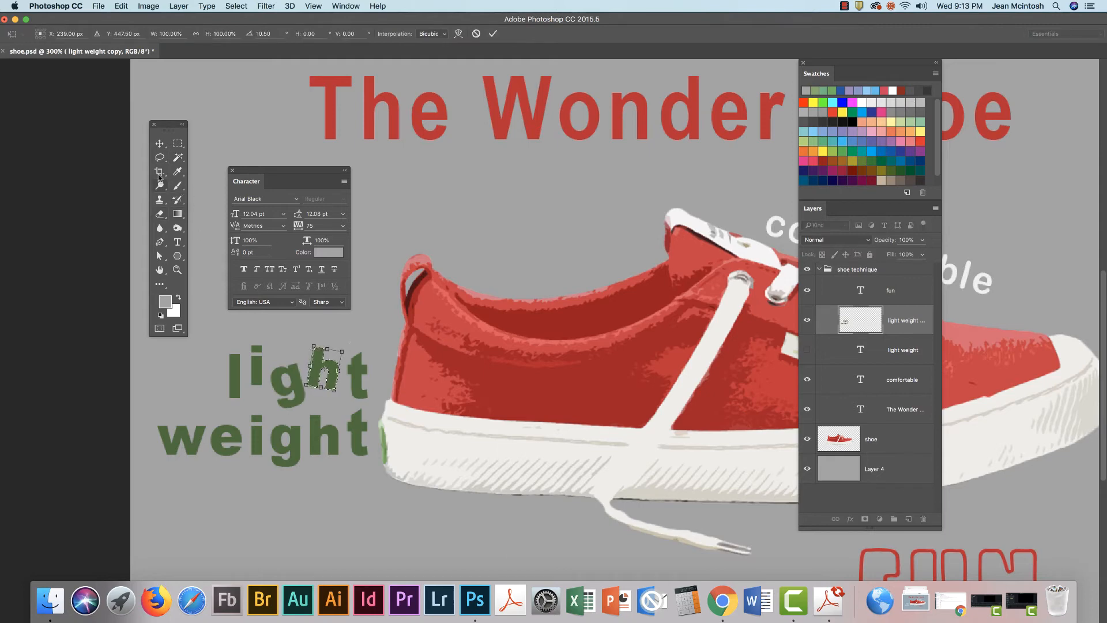
pyautogui.click(159, 144)
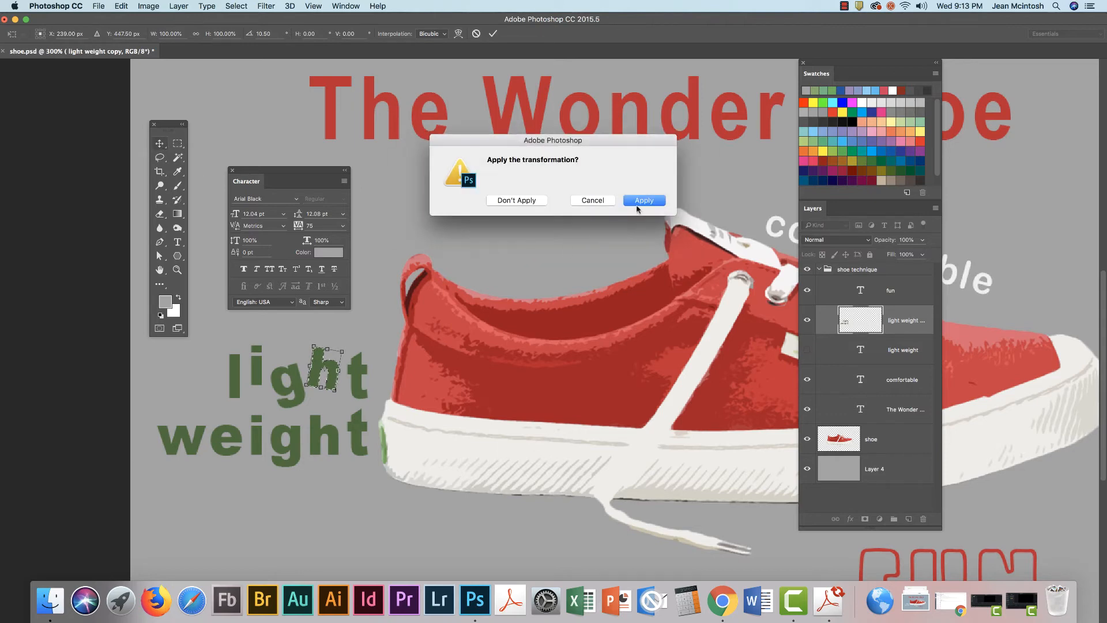
pyautogui.click(638, 202)
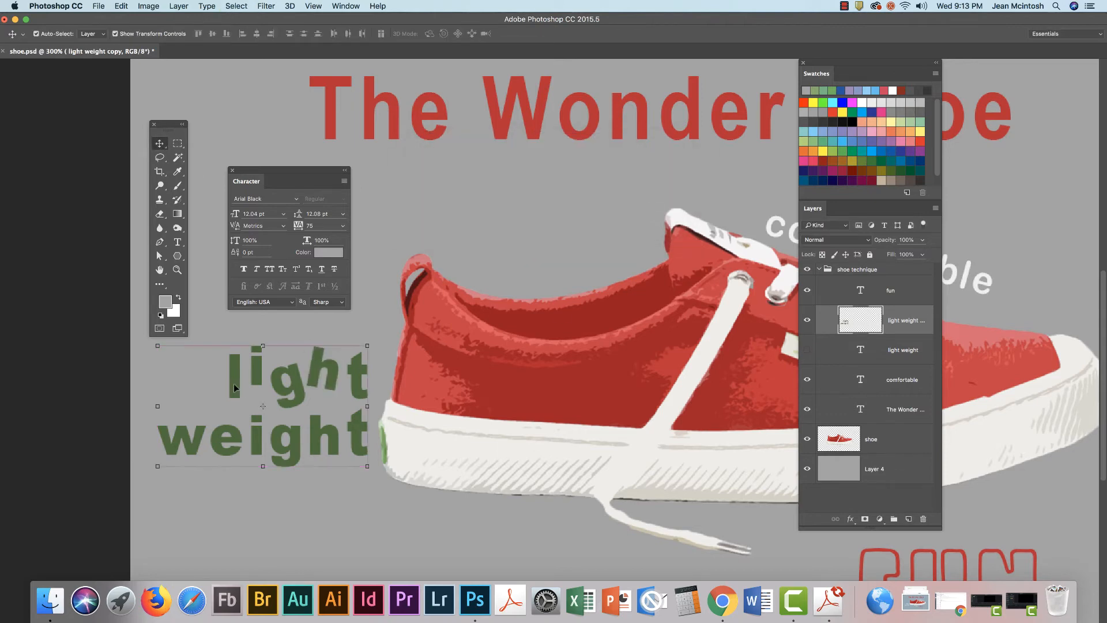
pyautogui.click(189, 362)
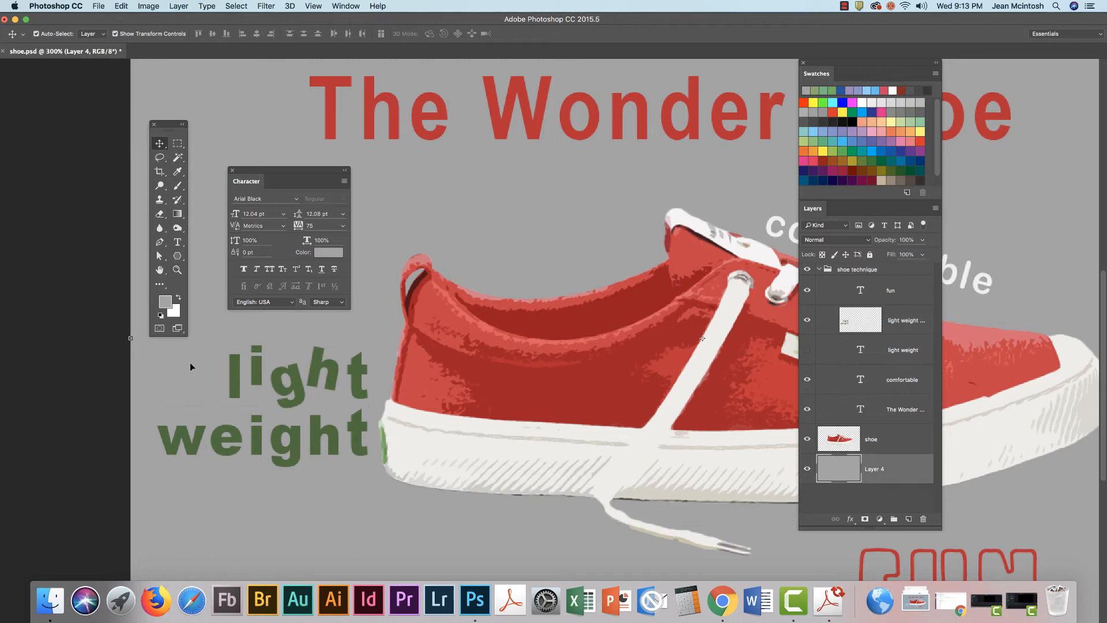
pyautogui.click(178, 158)
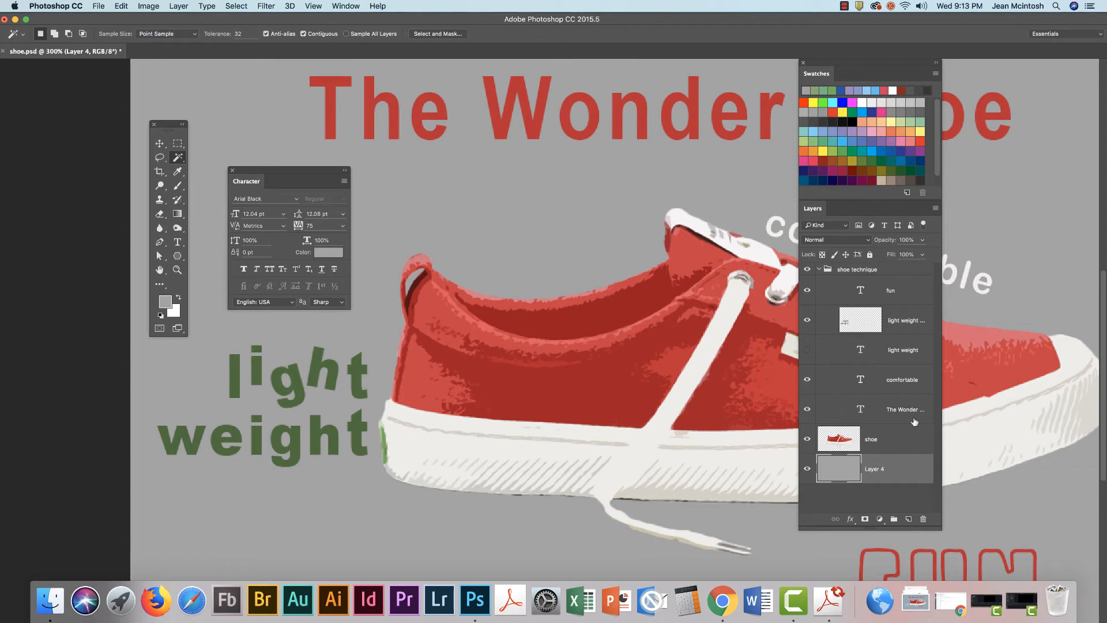
pyautogui.click(902, 327)
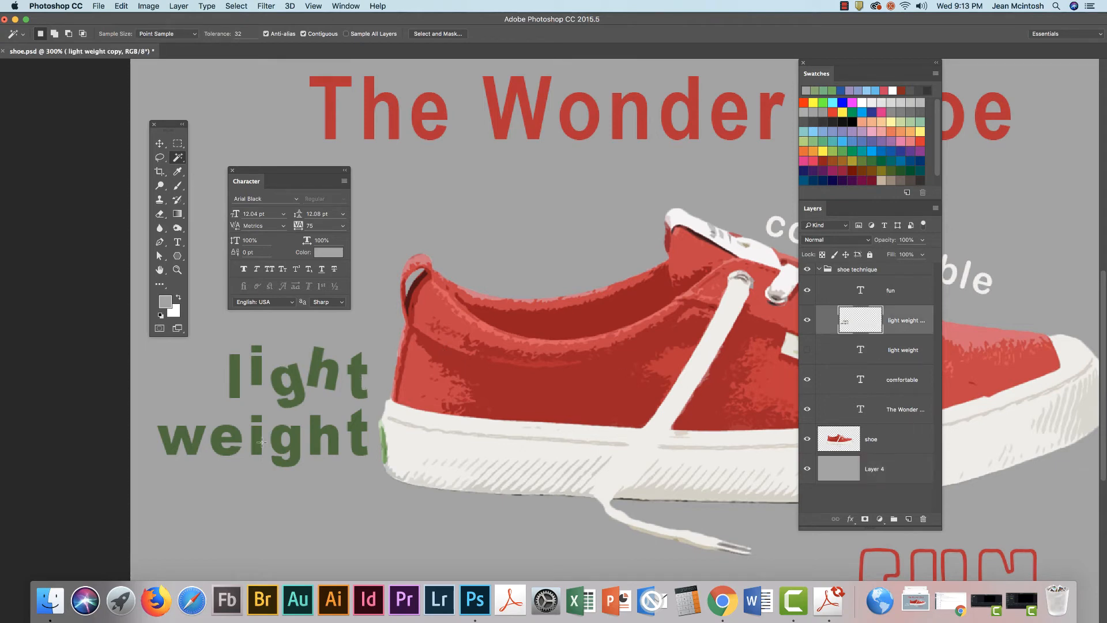
pyautogui.click(357, 374)
pyautogui.click(160, 144)
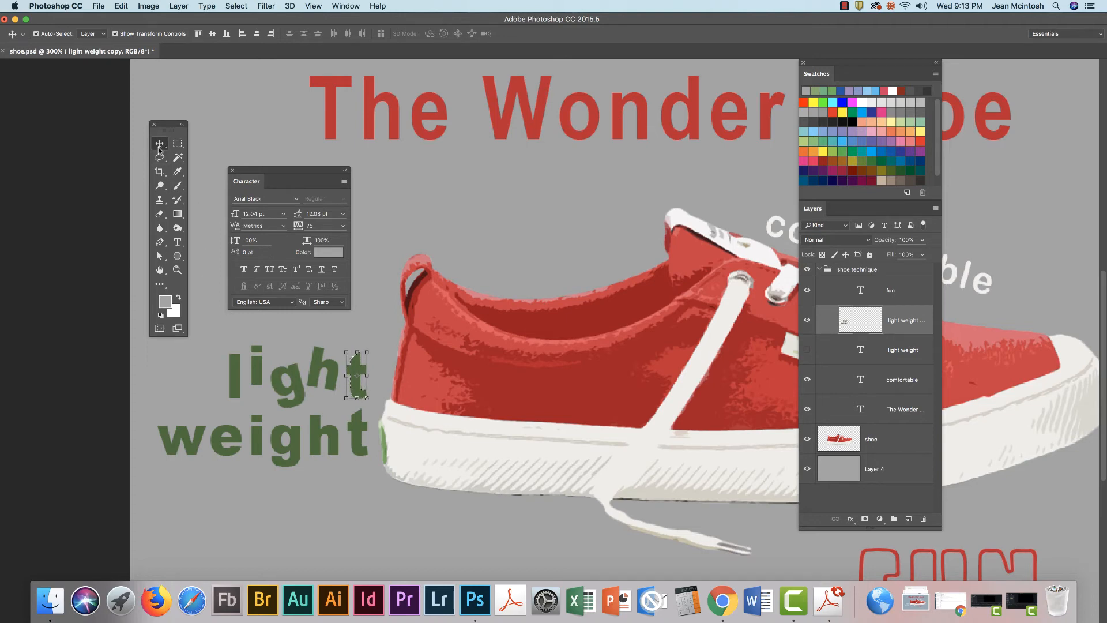
pyautogui.click(178, 157)
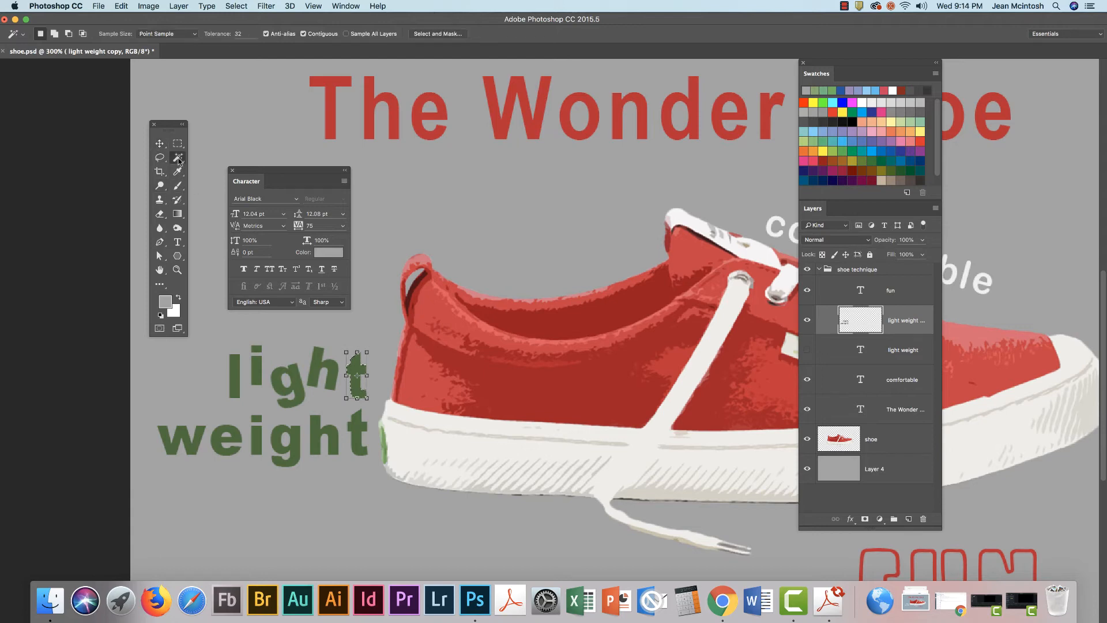
pyautogui.press('super+d')
# Step: Select the lower part of the word "weight" with the Rectangular Marquee tool, nudge it slightly down, and deselect it
pyautogui.click(178, 144)
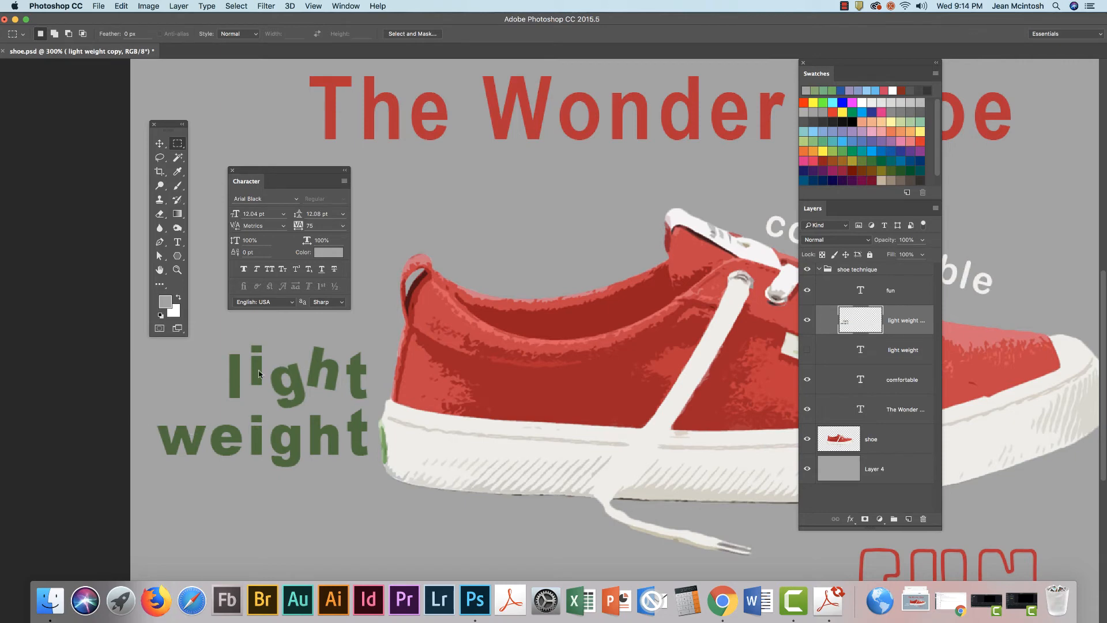
pyautogui.rightClick(178, 145)
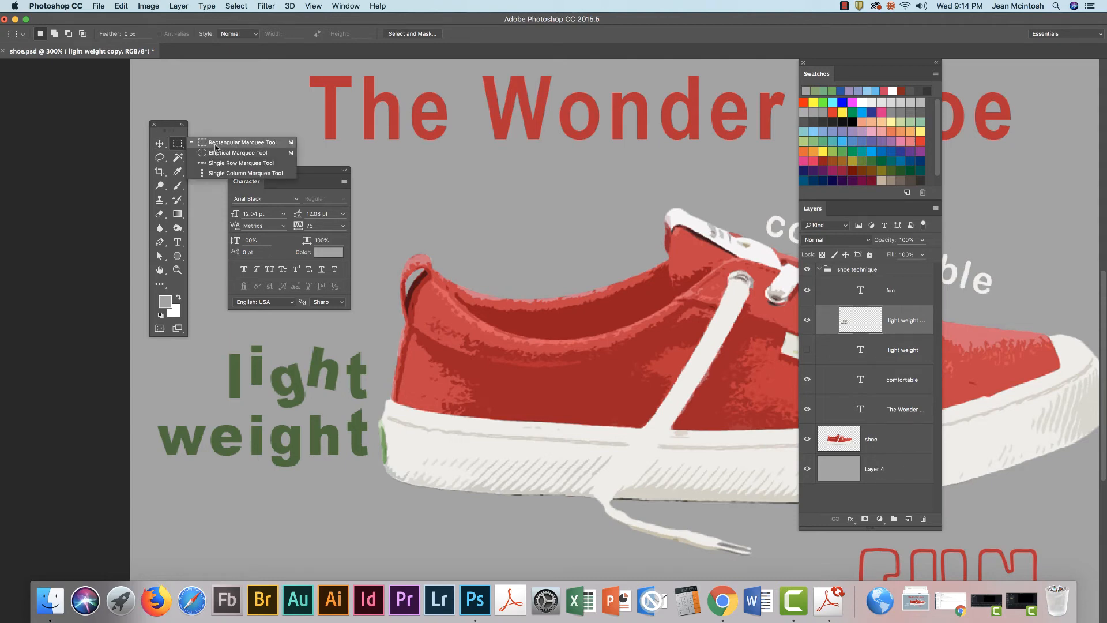
pyautogui.click(215, 147)
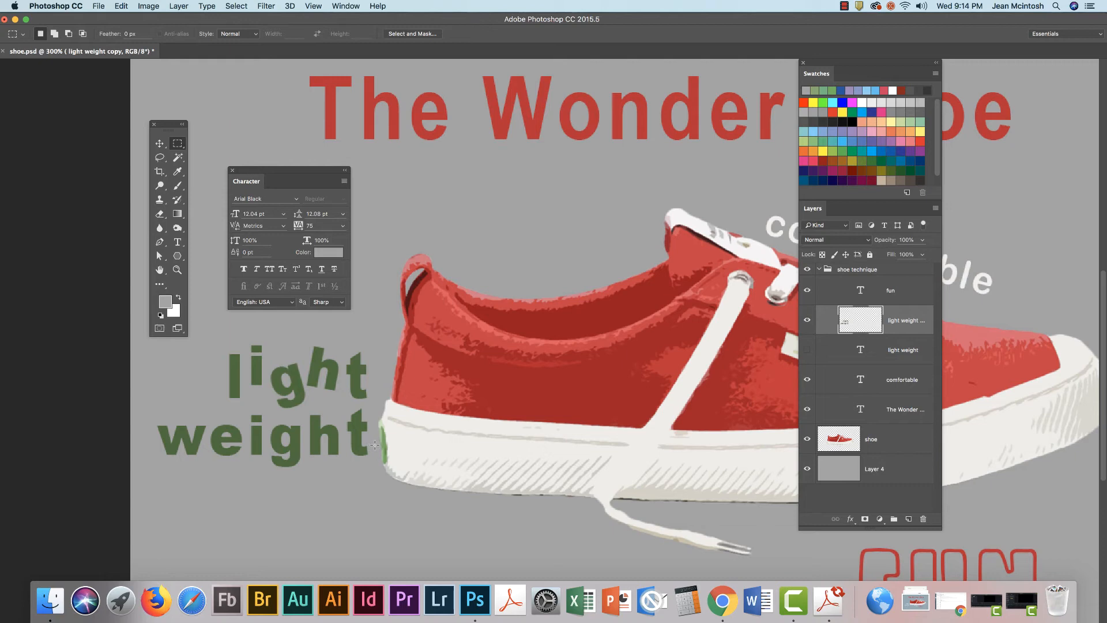
pyautogui.moveTo(374, 437); pyautogui.dragTo(151, 469)
pyautogui.moveTo(370, 436); pyautogui.dragTo(365, 438)
pyautogui.click(160, 143)
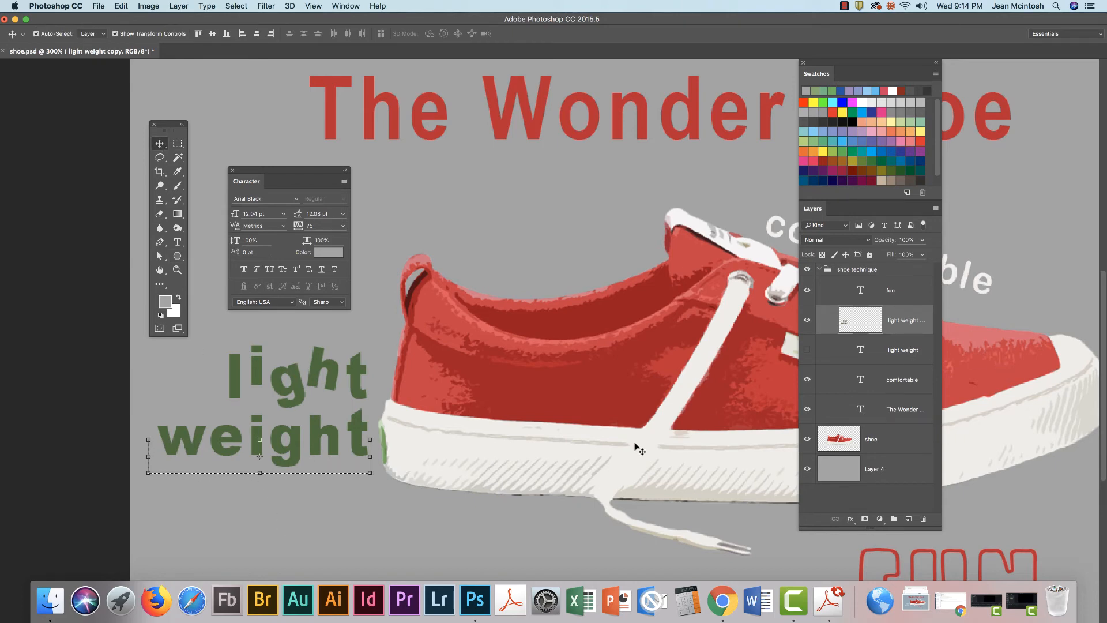
pyautogui.press('Down')
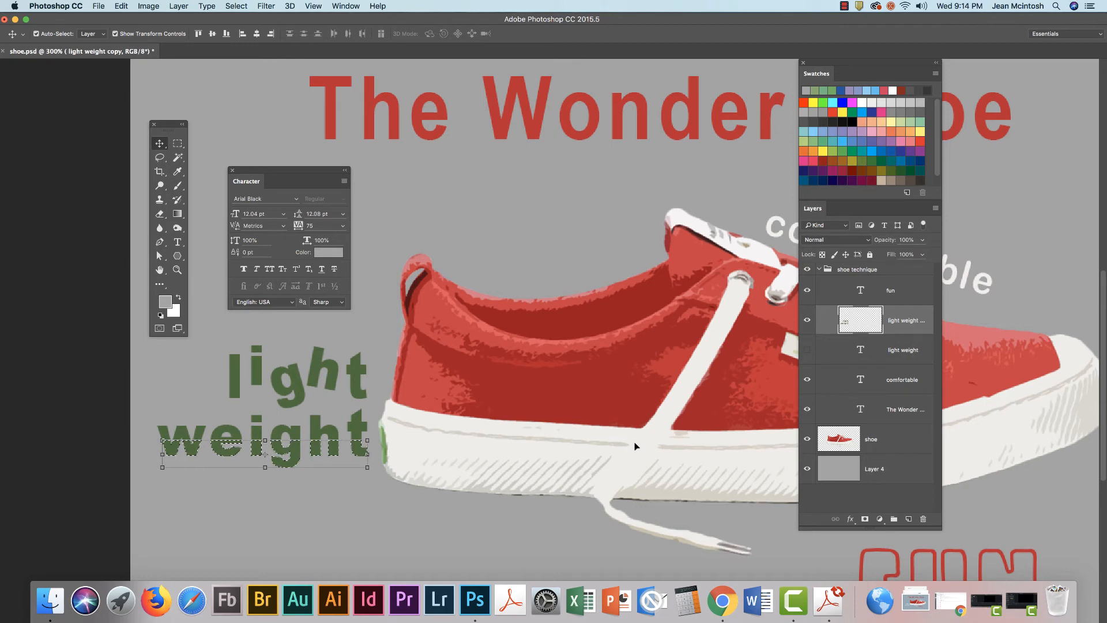
pyautogui.press('Down')
pyautogui.press('super+d')
pyautogui.click(407, 212)
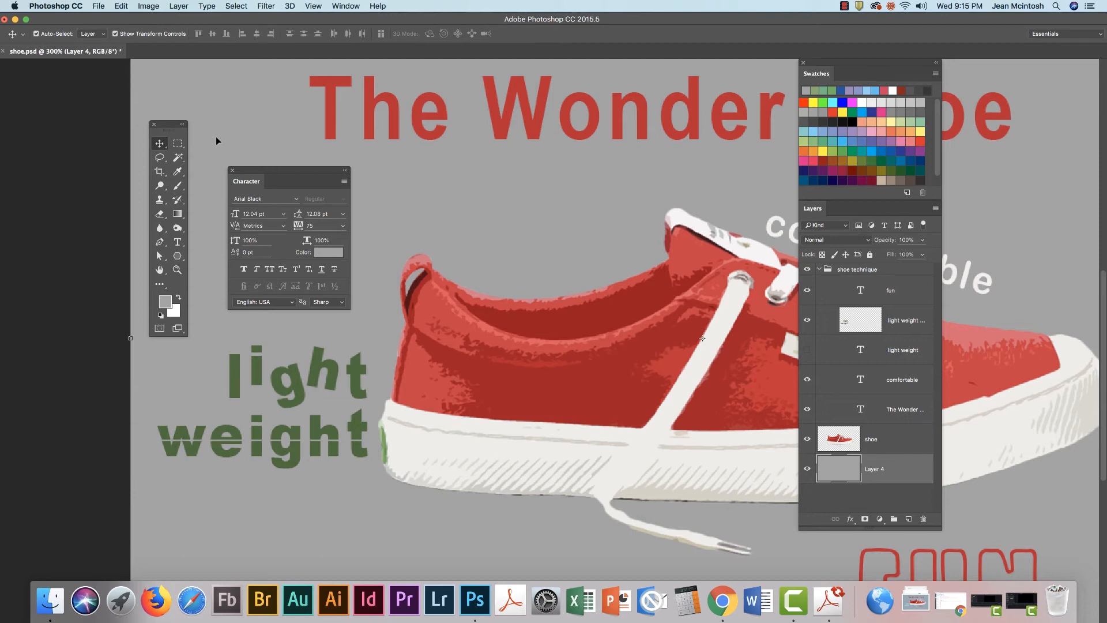
# Step: Scale the rasterized "light weight" copy proportionally to about 88% and apply the transformation
pyautogui.press('super+minus')
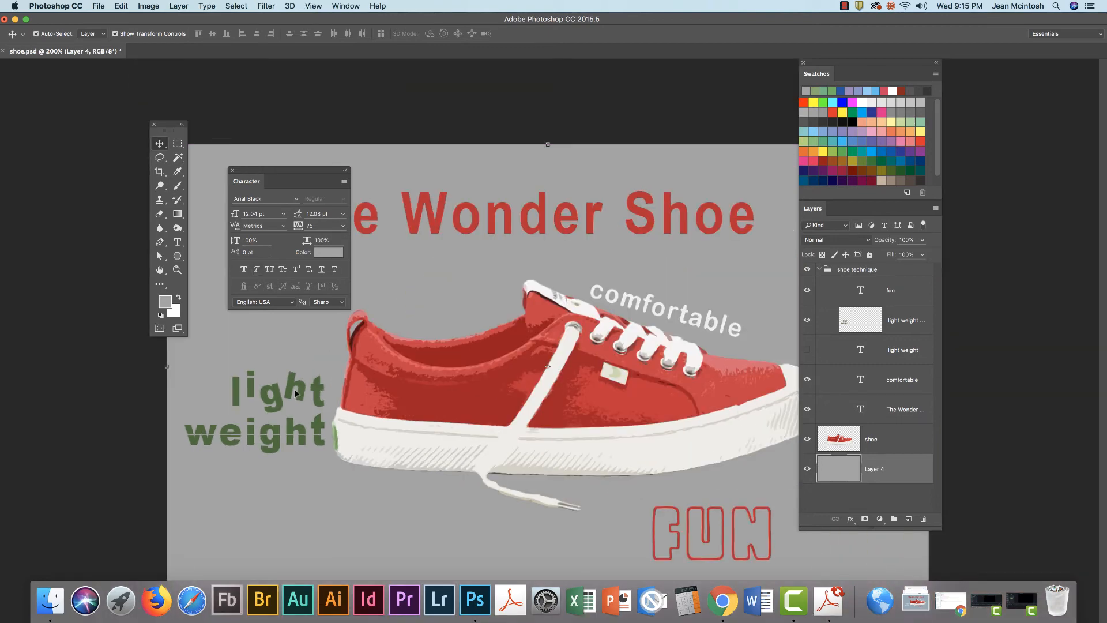
pyautogui.click(301, 389)
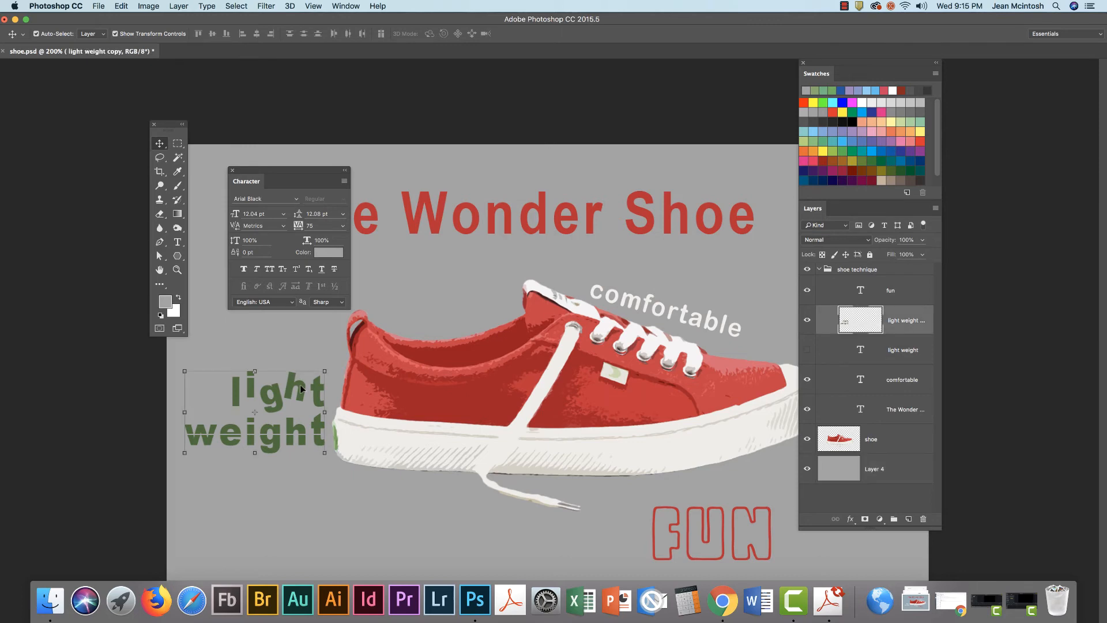
pyautogui.click(185, 372)
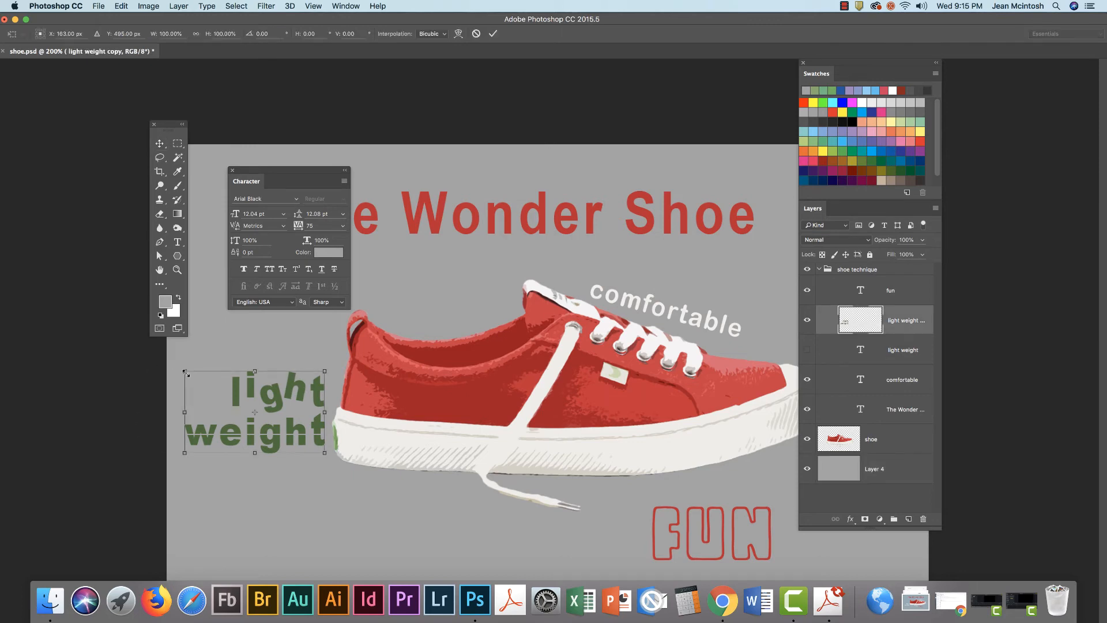
pyautogui.moveTo(185, 372); pyautogui.dragTo(201, 382)
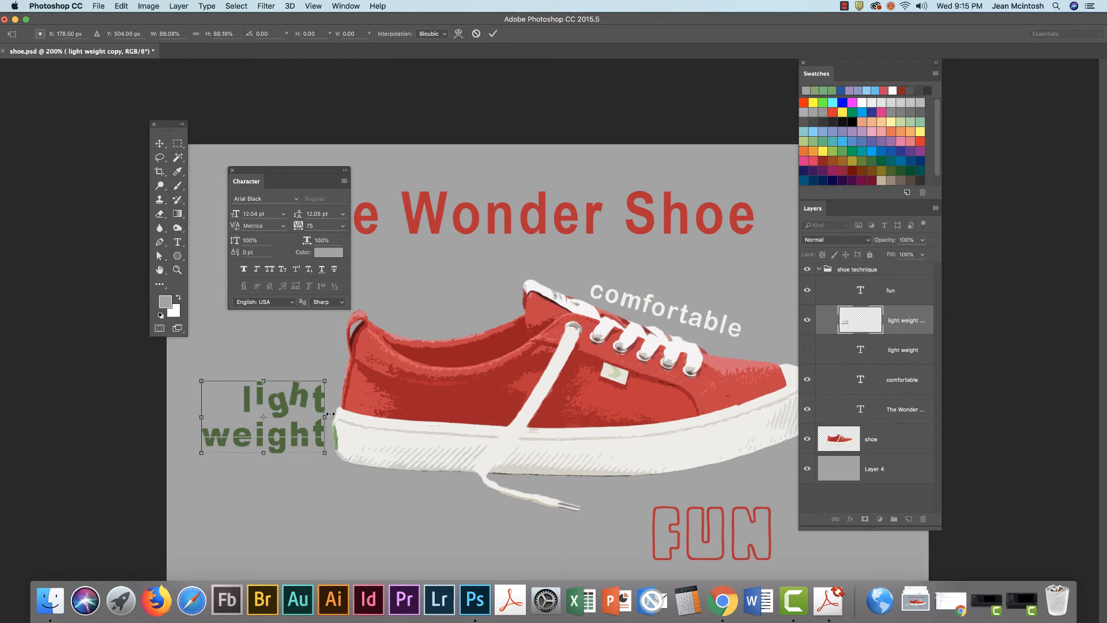
pyautogui.click(178, 144)
pyautogui.click(644, 201)
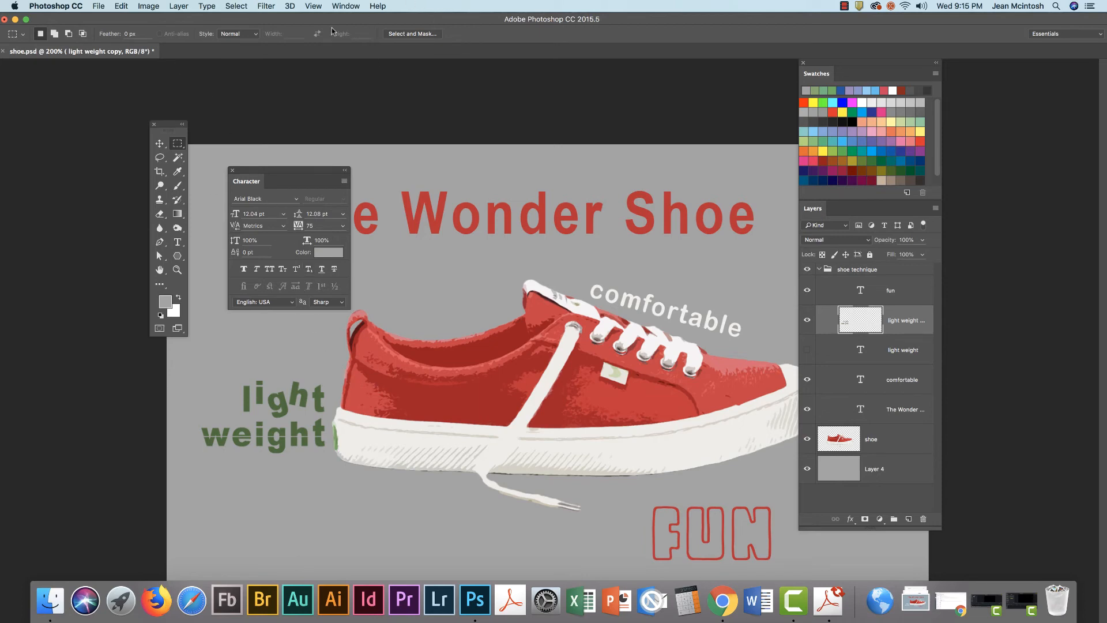
# Step: Show the Paragraph panel and place it outside the canvas, clear of the artwork
pyautogui.click(348, 6)
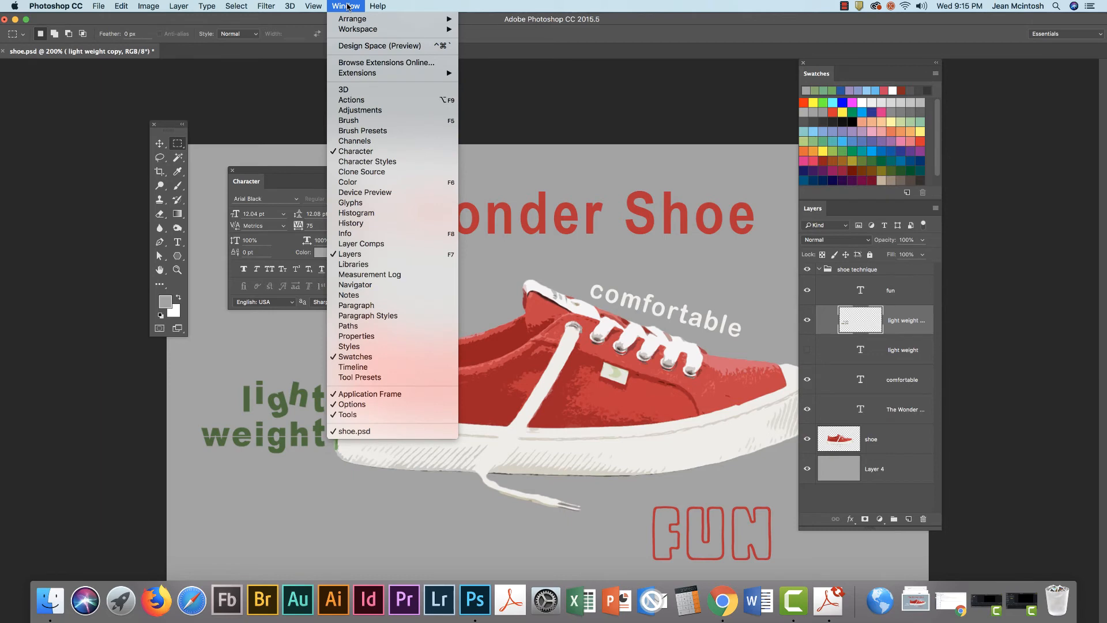
pyautogui.click(363, 306)
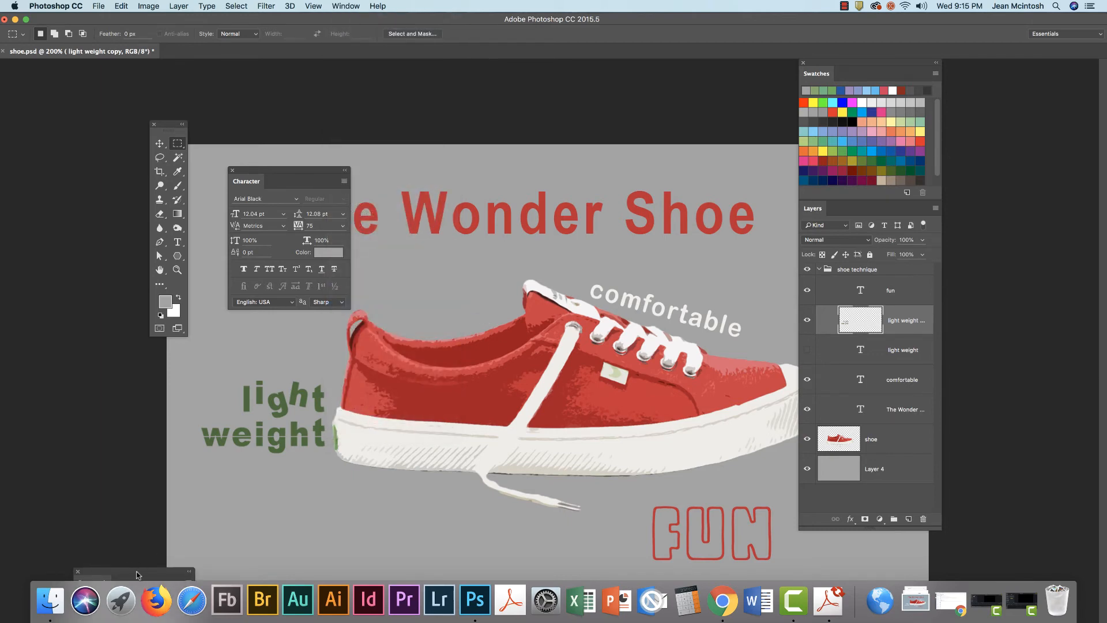
pyautogui.moveTo(137, 573); pyautogui.dragTo(108, 345)
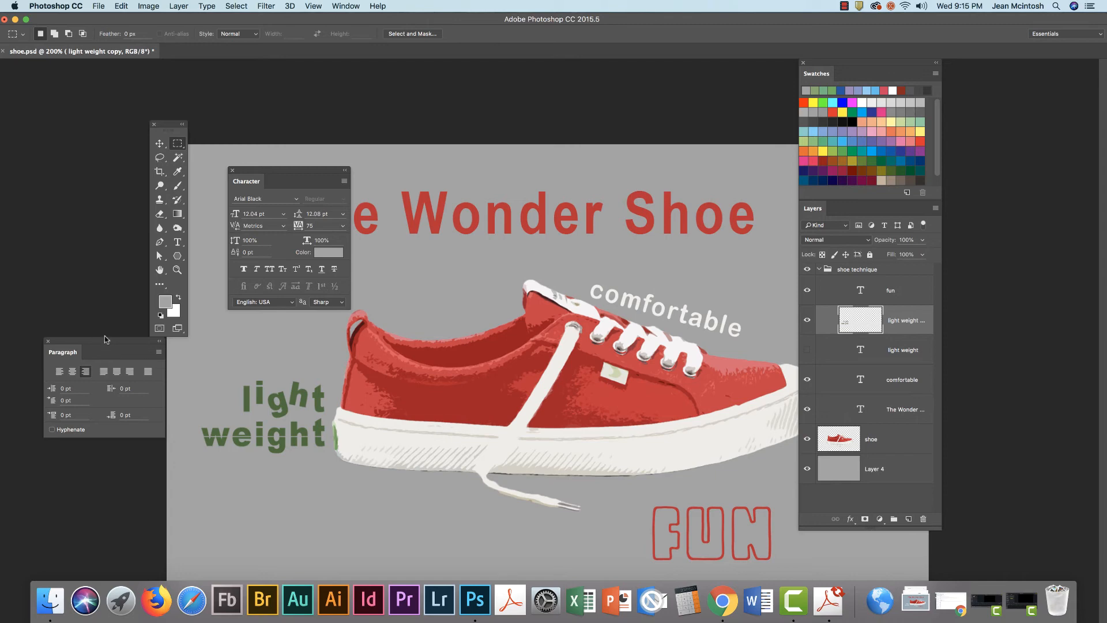
pyautogui.moveTo(96, 340); pyautogui.dragTo(50, 329)
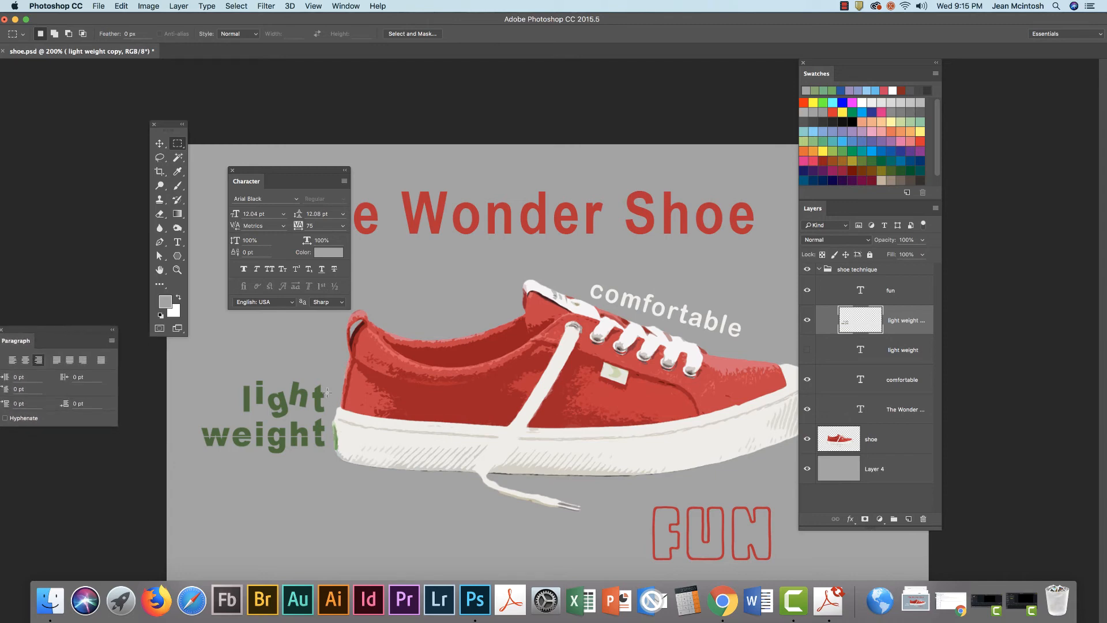
# Step: Move the rasterized "light weight" text slightly down toward the shoe's heel and deselect it
pyautogui.click(159, 143)
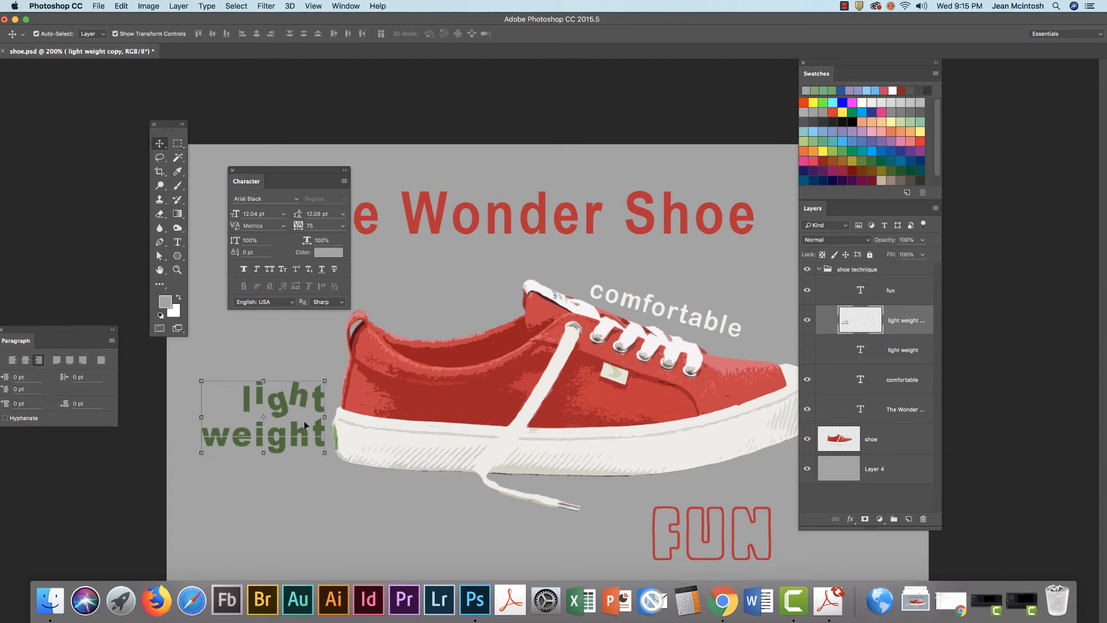
pyautogui.moveTo(318, 408); pyautogui.dragTo(321, 411)
pyautogui.click(332, 348)
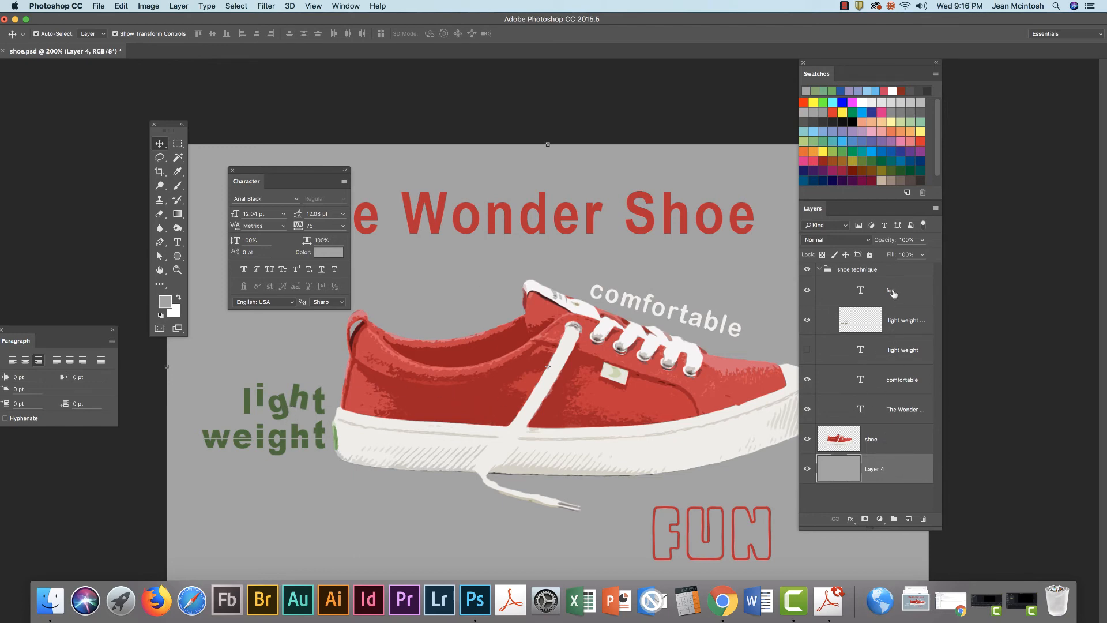
# Step: Duplicate the "fun" text layer and hide the original
pyautogui.click(892, 294)
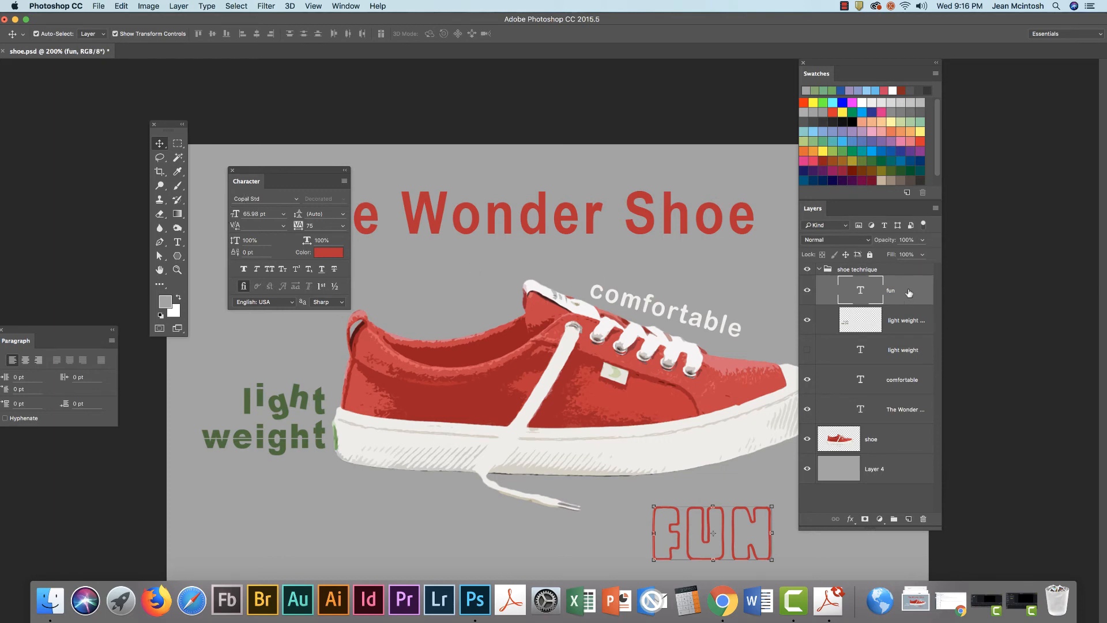
pyautogui.moveTo(910, 293); pyautogui.dragTo(908, 517)
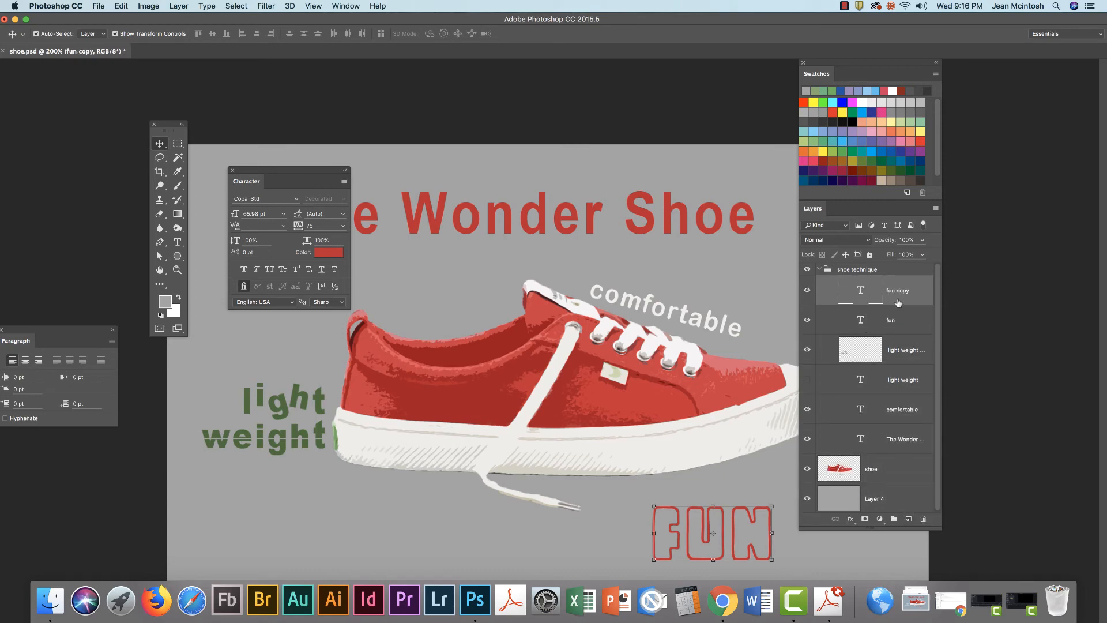
pyautogui.click(808, 322)
# Step: Rasterize the "fun copy" type layer and deselect it
pyautogui.click(207, 6)
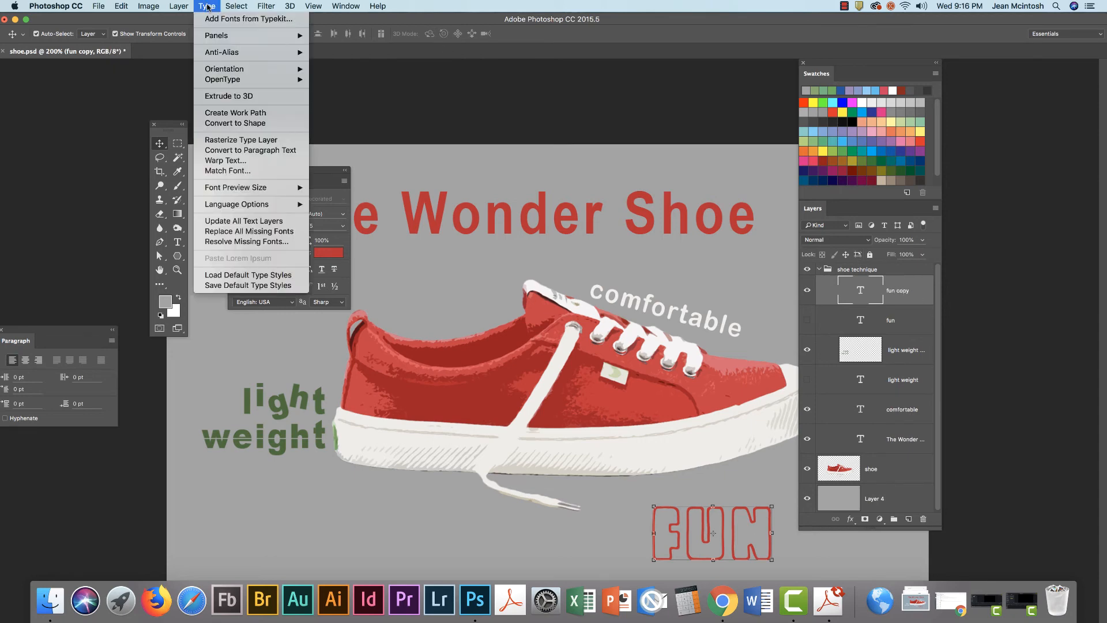
pyautogui.click(229, 142)
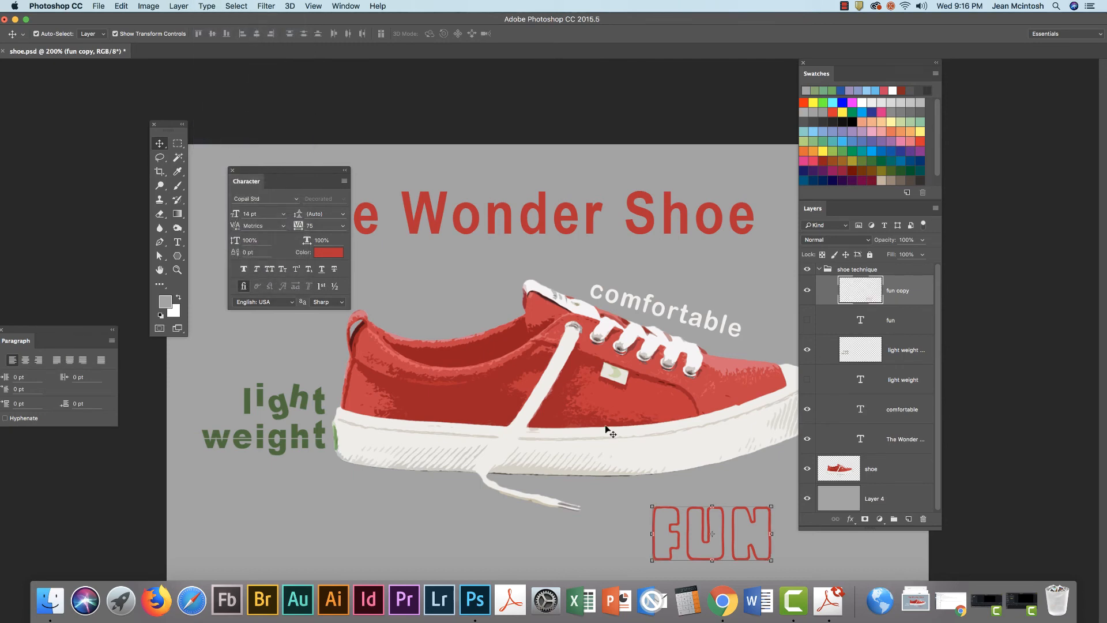
pyautogui.click(707, 507)
pyautogui.moveTo(746, 460); pyautogui.dragTo(773, 468)
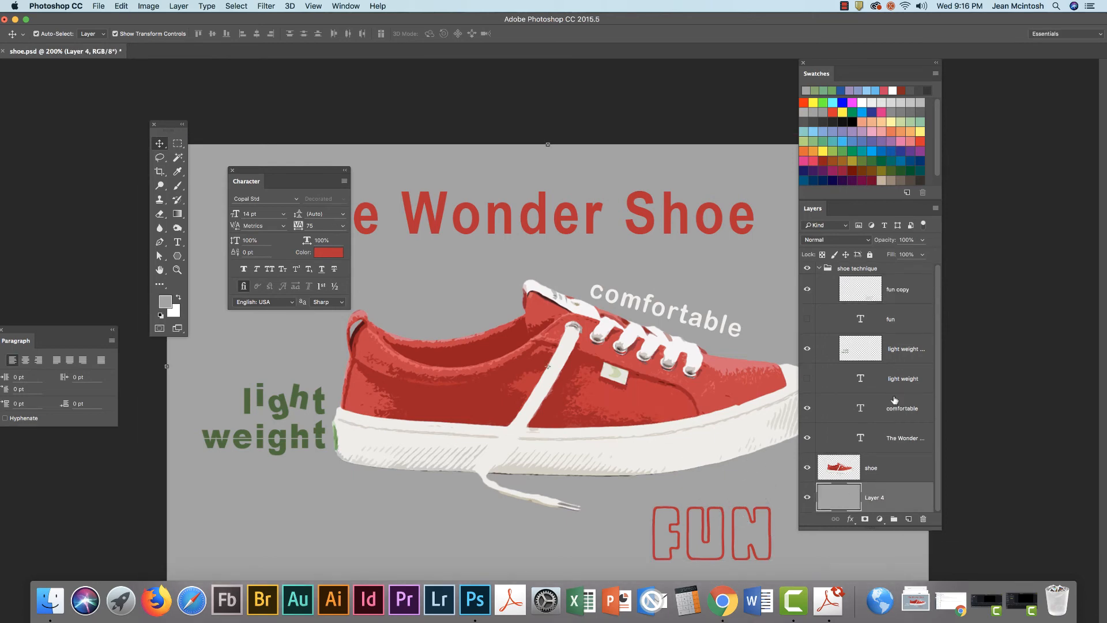
# Step: Move the rasterized "FUN" copy closer beneath the shoe's sole, beside the lace end, with Free Transform and apply it
pyautogui.click(907, 292)
pyautogui.press('super+t')
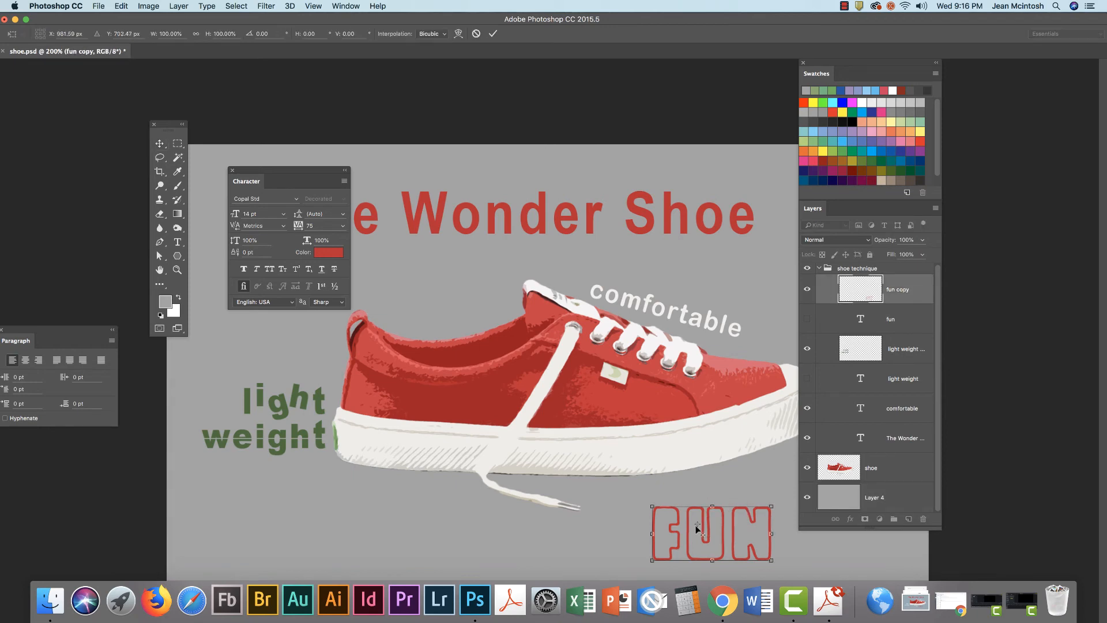
pyautogui.moveTo(698, 541); pyautogui.dragTo(638, 521)
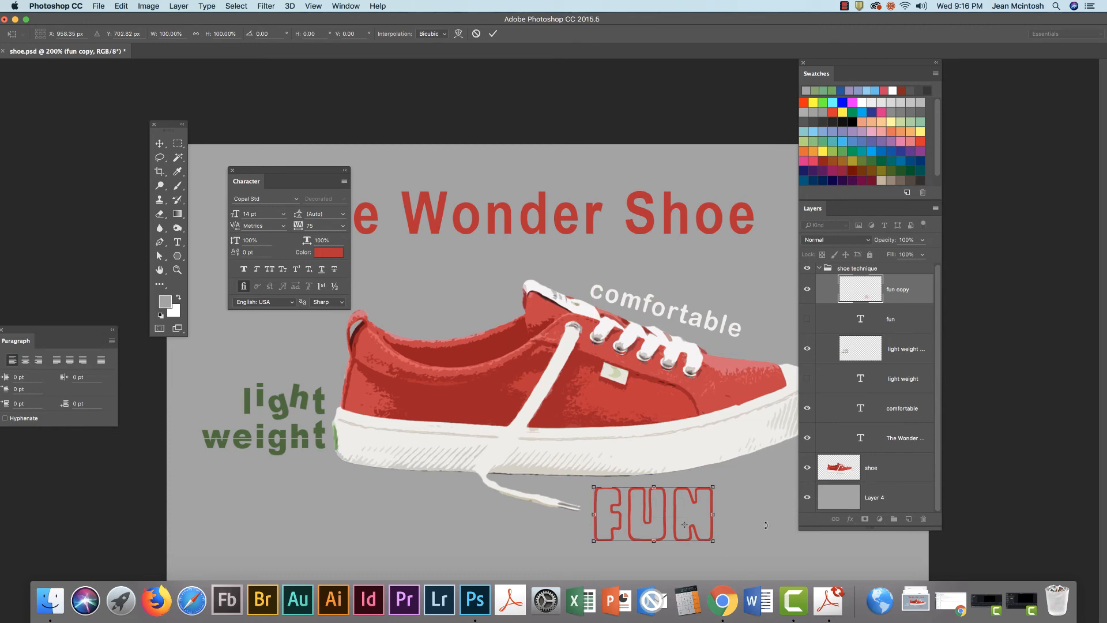
pyautogui.click(808, 496)
pyautogui.click(177, 145)
pyautogui.click(645, 196)
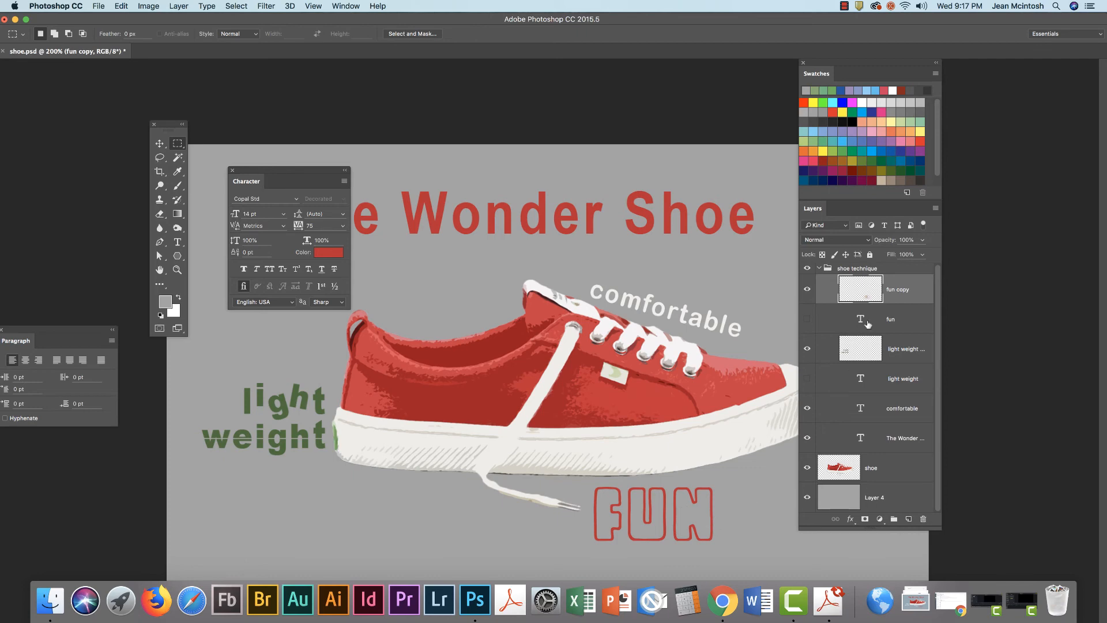
# Step: Select the inside of the letter "F" in "FUN" with the Magic Wand and fill it with dark red sampled from the shoe
pyautogui.click(177, 158)
pyautogui.click(177, 158)
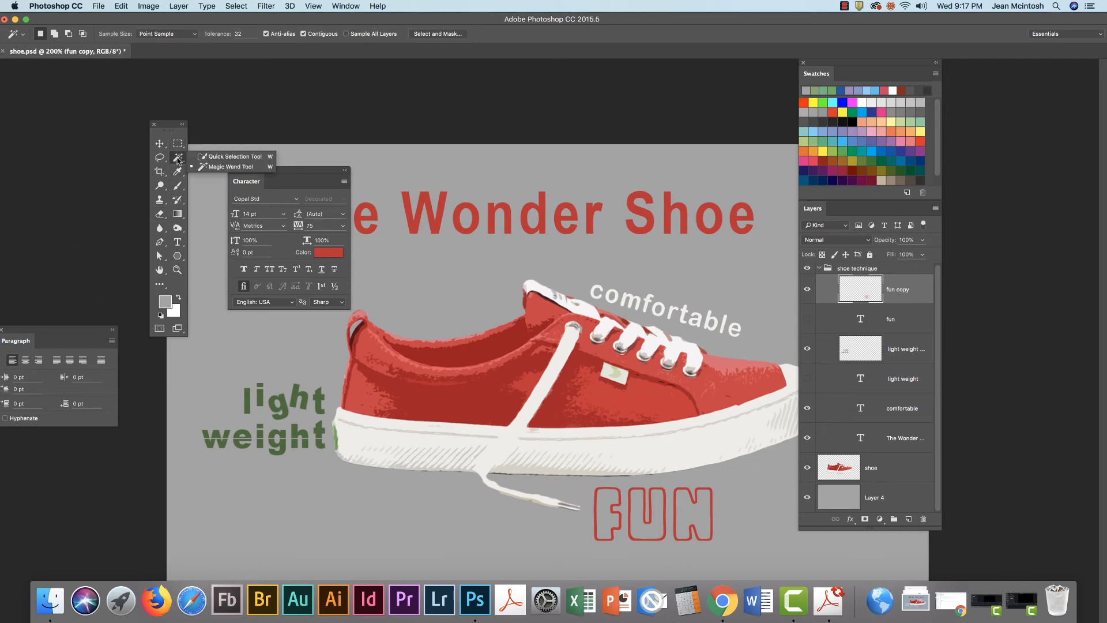
pyautogui.click(208, 167)
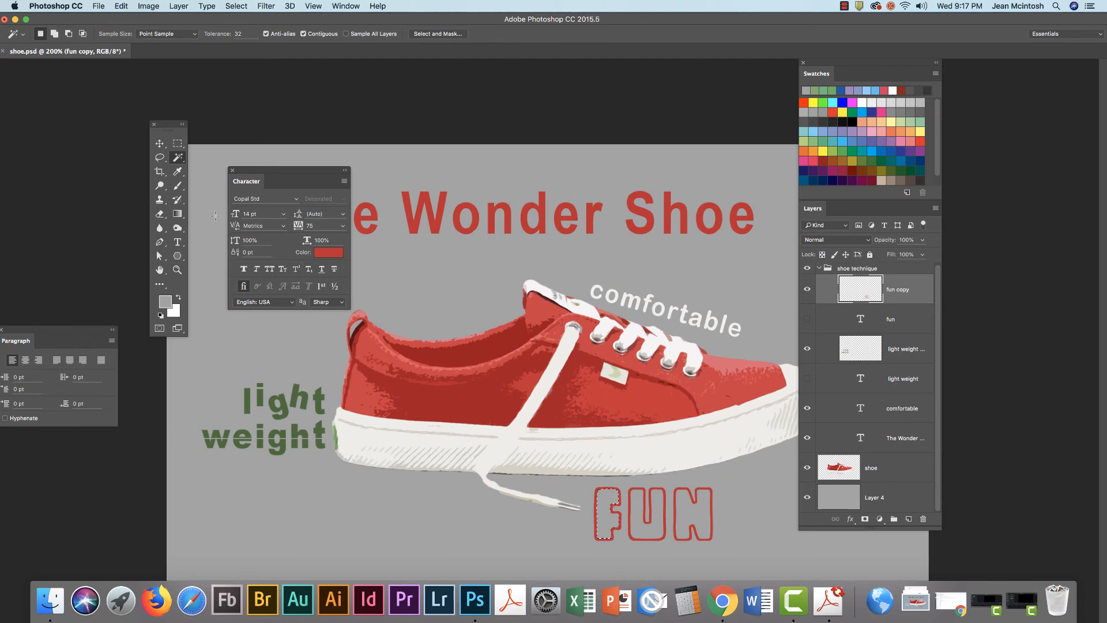
pyautogui.click(177, 171)
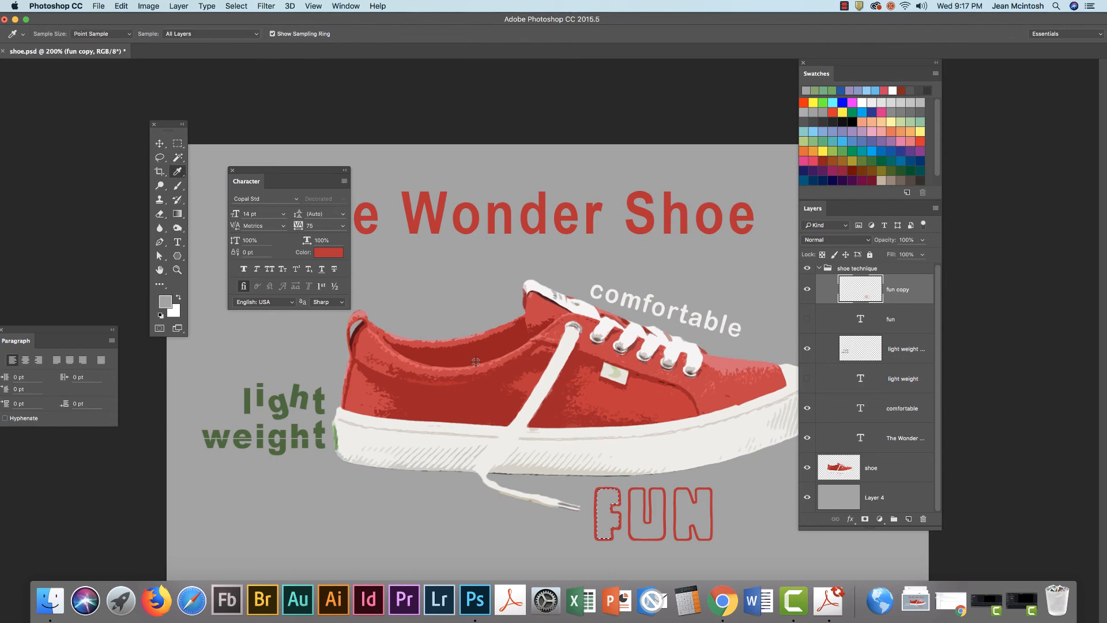
pyautogui.click(486, 395)
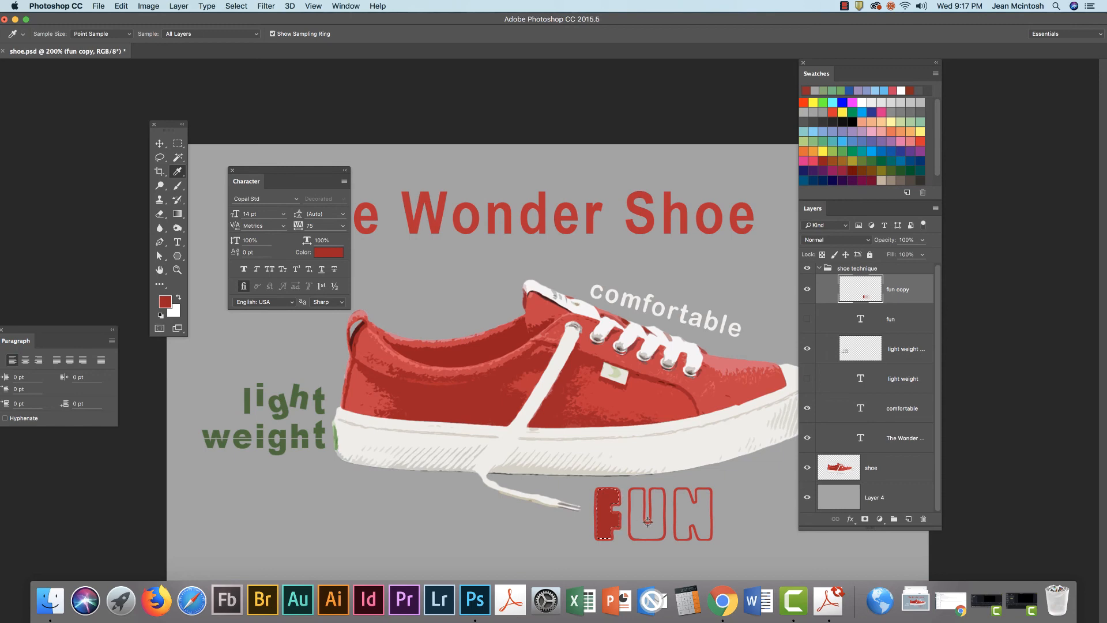
# Step: Select the inside of the letter "U" in "FUN" with the Magic Wand and fill it with off-white (ecebe6) sampled from the shoe's sole
pyautogui.click(178, 158)
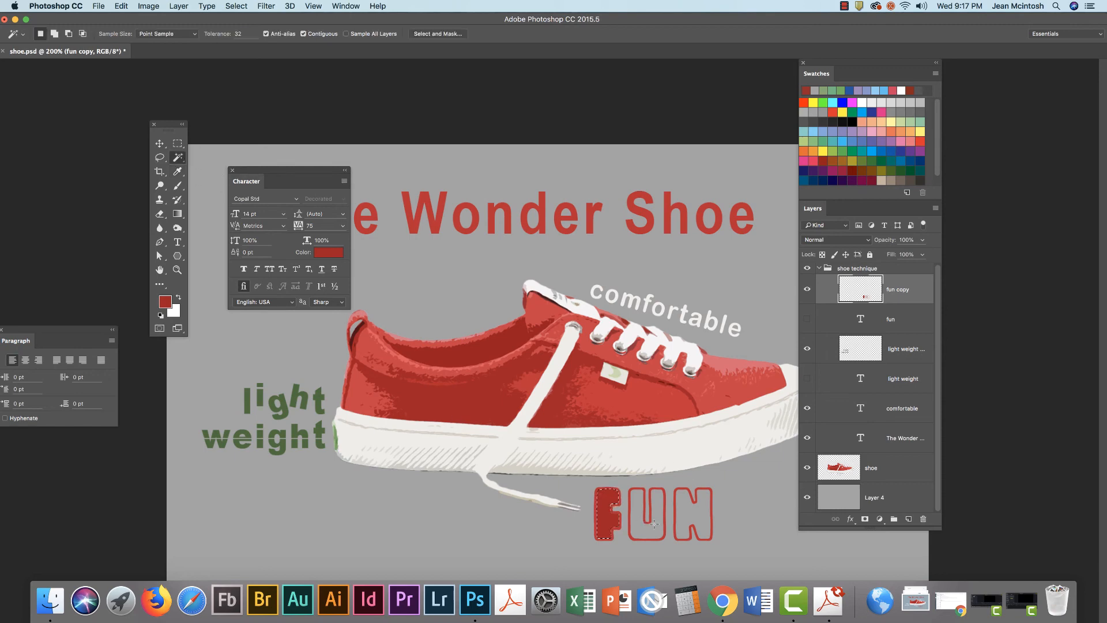
pyautogui.click(329, 252)
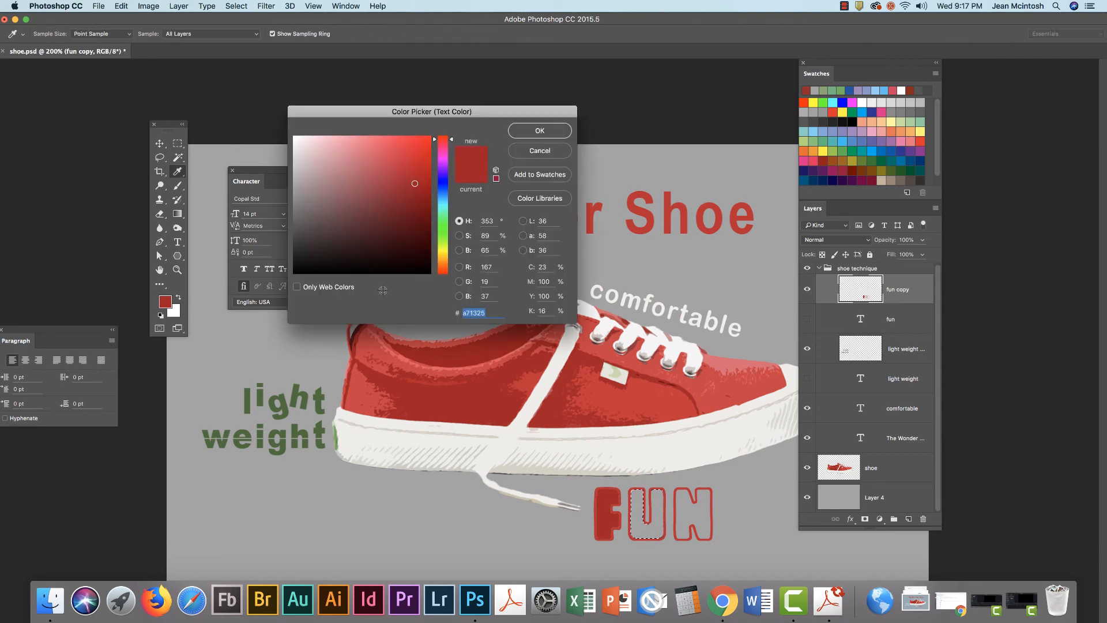
pyautogui.click(662, 440)
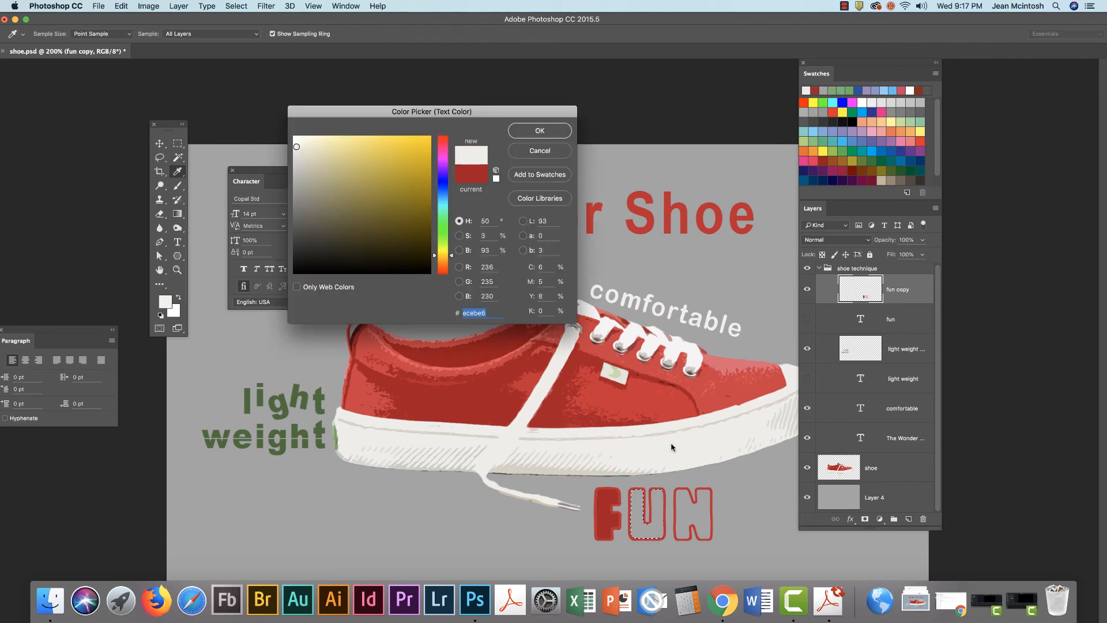
pyautogui.click(537, 131)
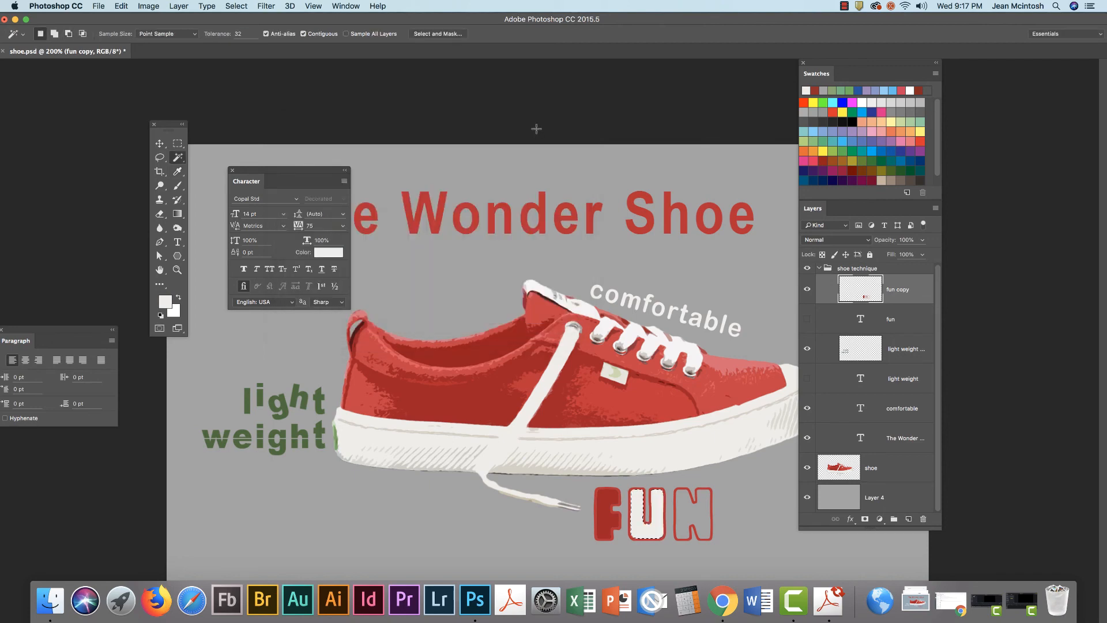
# Step: Fill the inside of the letter "N" in "FUN" with green sampled from the "light weight" text, and deselect it
pyautogui.click(699, 518)
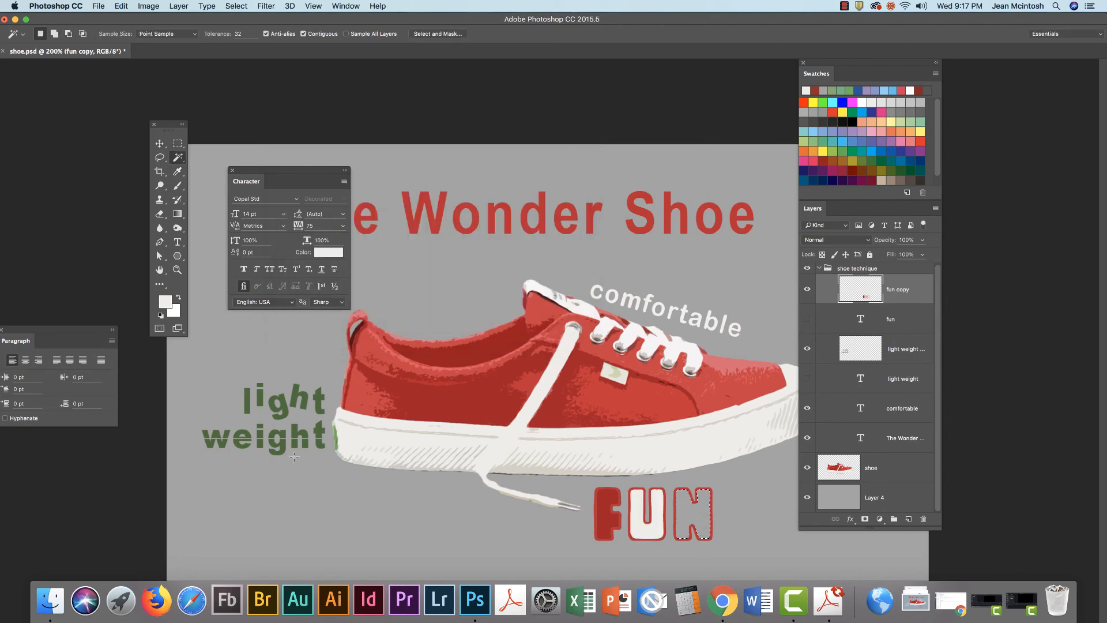
pyautogui.click(177, 172)
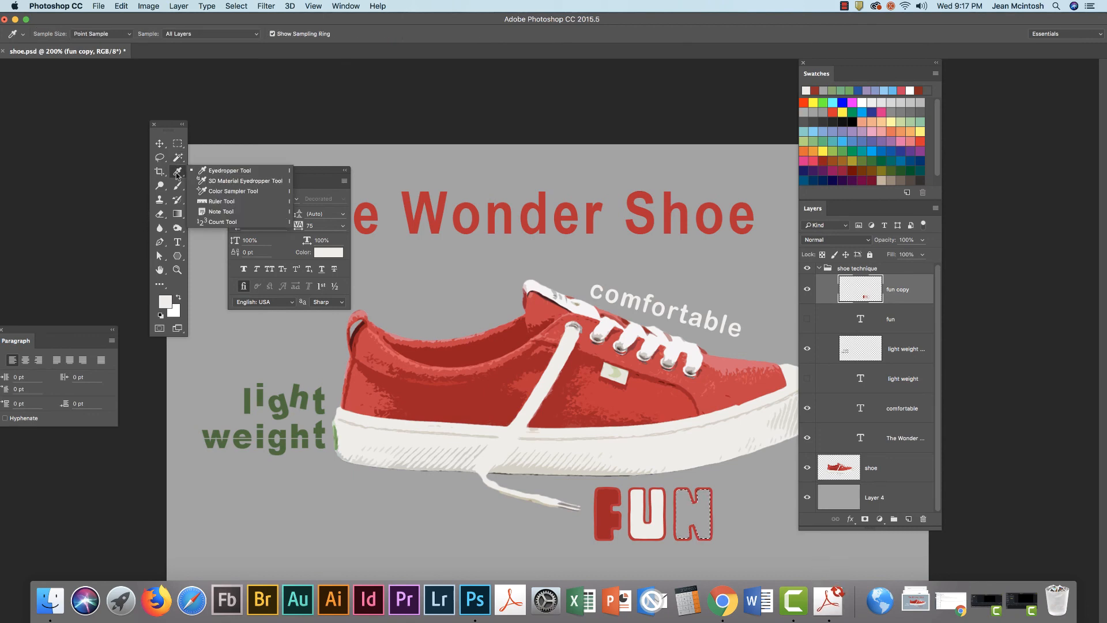
pyautogui.click(210, 173)
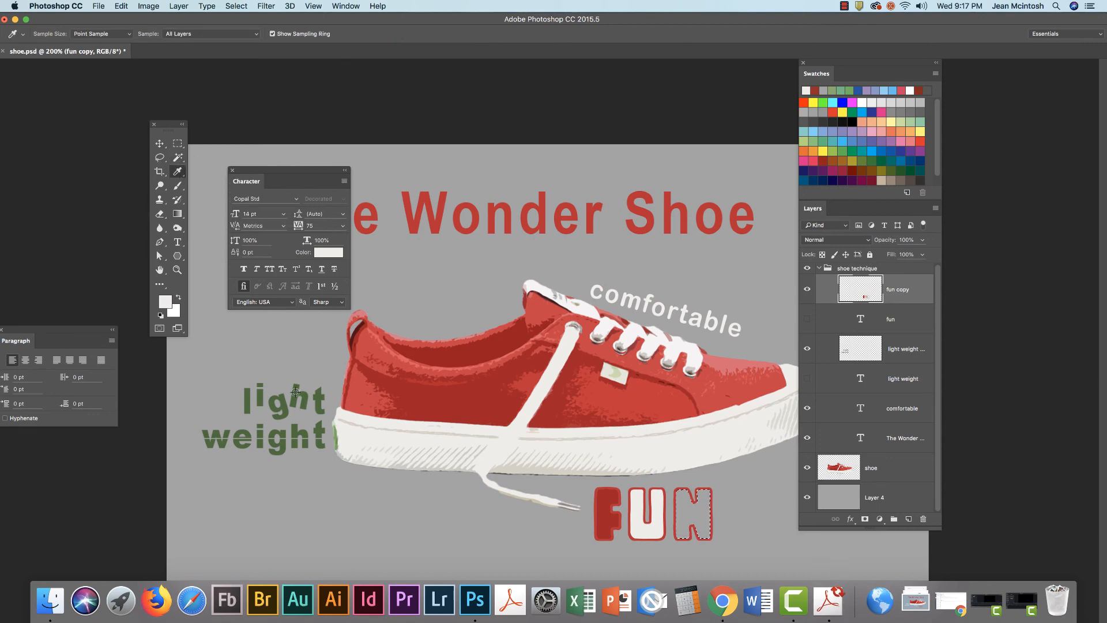
pyautogui.click(296, 391)
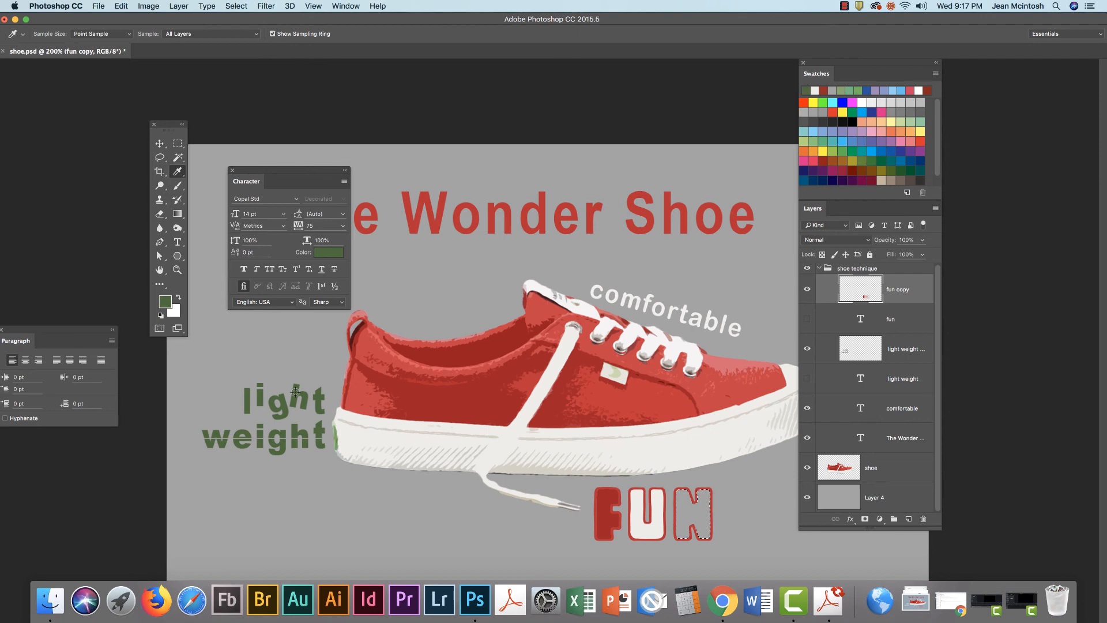
pyautogui.hotkey('alt', 'BackSpace')
pyautogui.press('super+d')
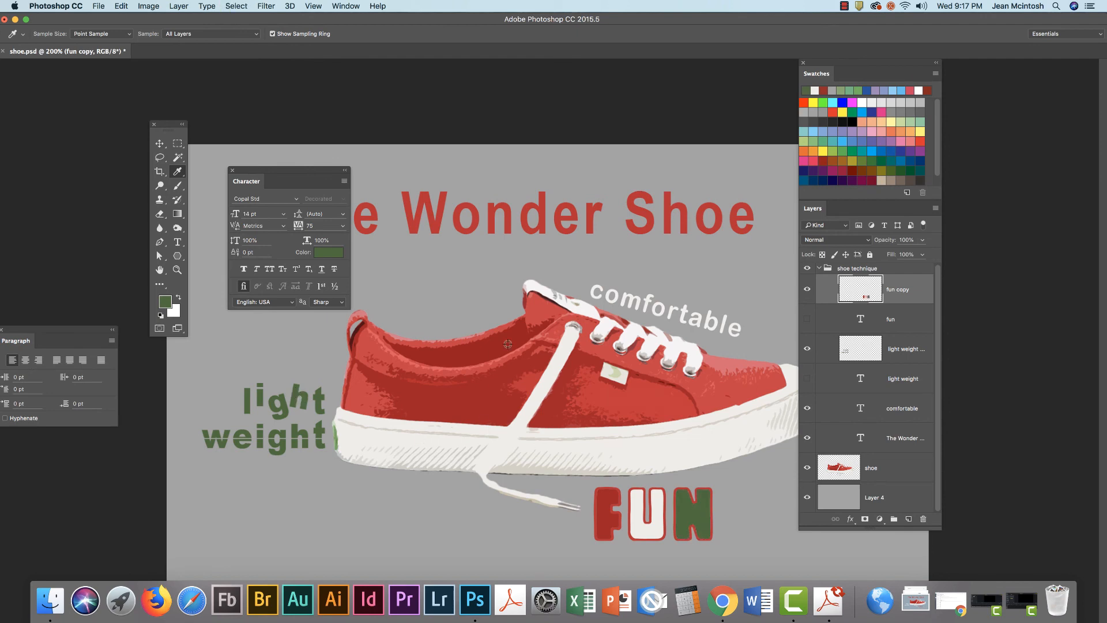
# Step: Move the Character, Swatches and Layers panels off the artwork so the full title and shoe are uncovered
pyautogui.moveTo(326, 176); pyautogui.dragTo(283, 130)
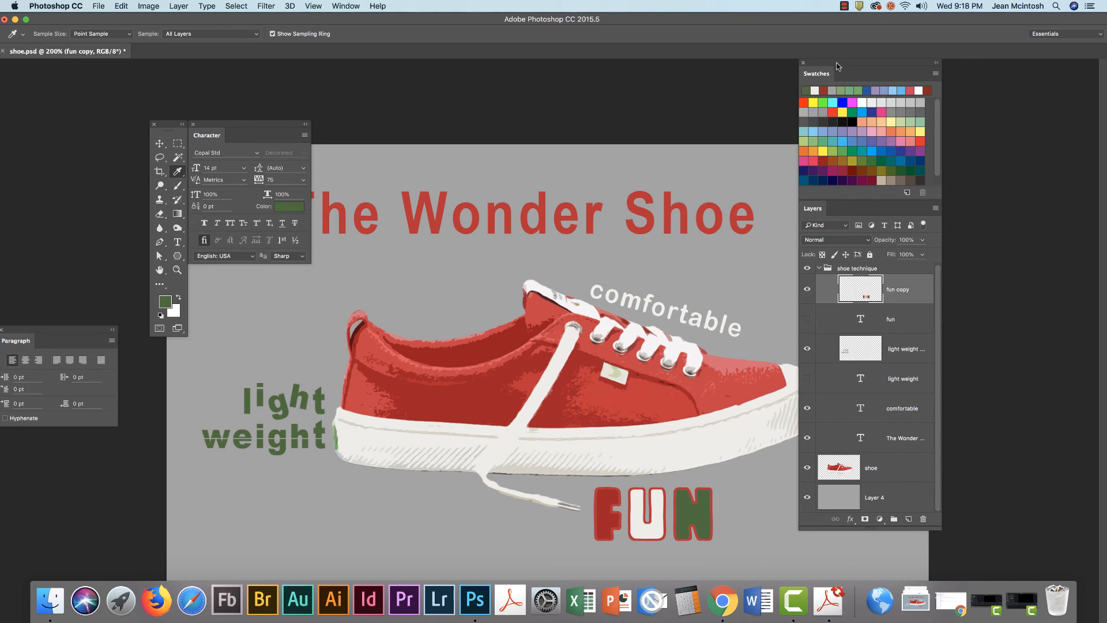
pyautogui.moveTo(840, 66); pyautogui.dragTo(891, 66)
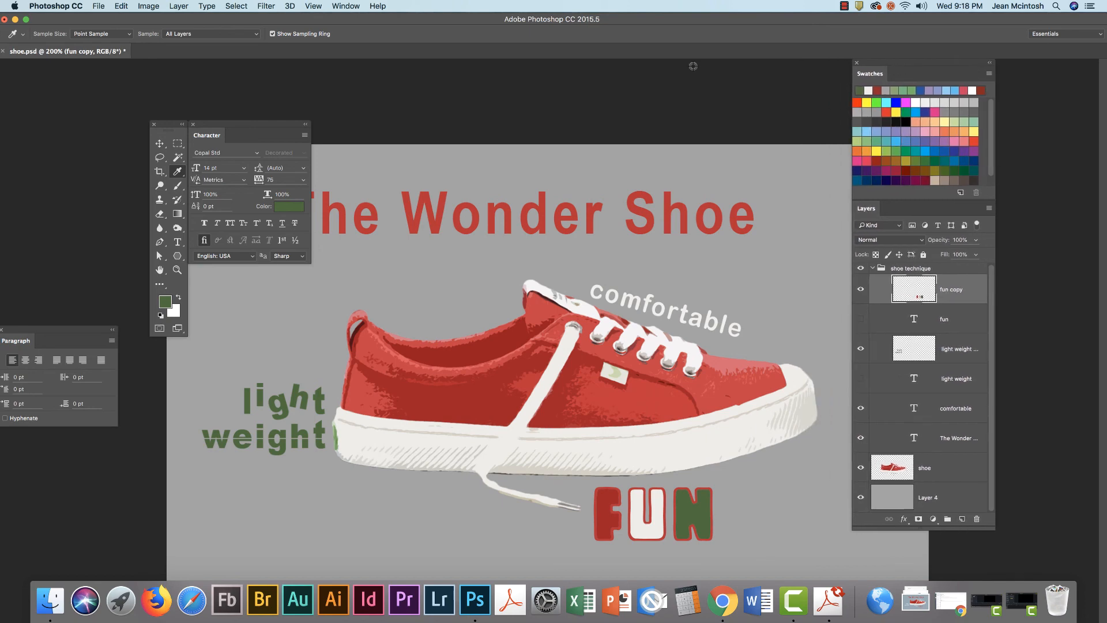
pyautogui.moveTo(239, 126); pyautogui.dragTo(74, 129)
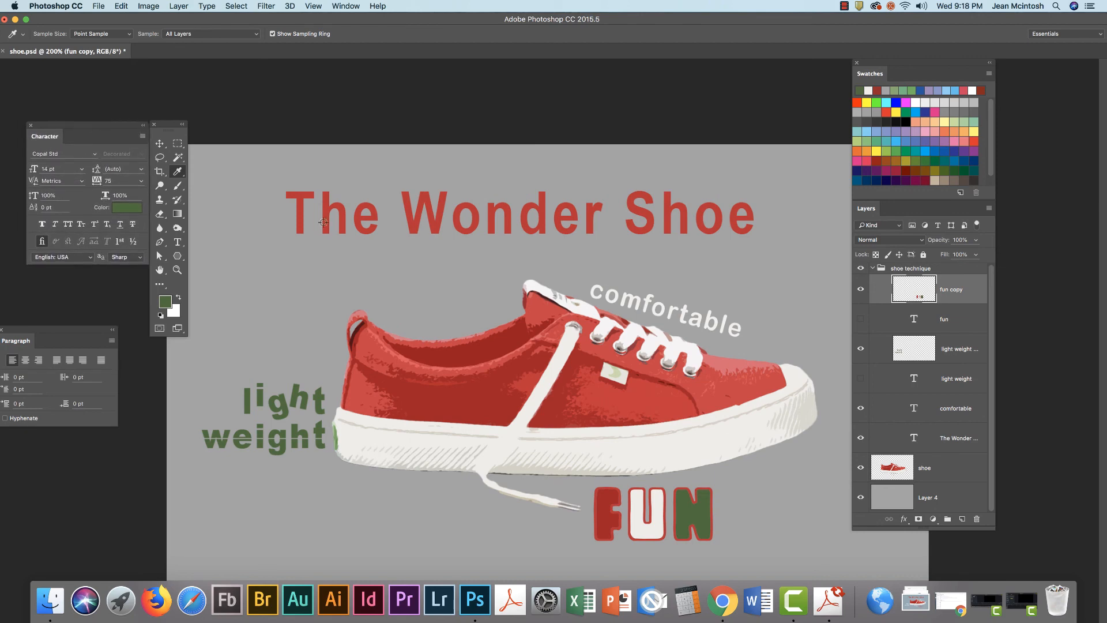
# Step: Change the font style of the whole title "The Wonder Shoe" to Bold Italic and commit the edit
pyautogui.click(946, 437)
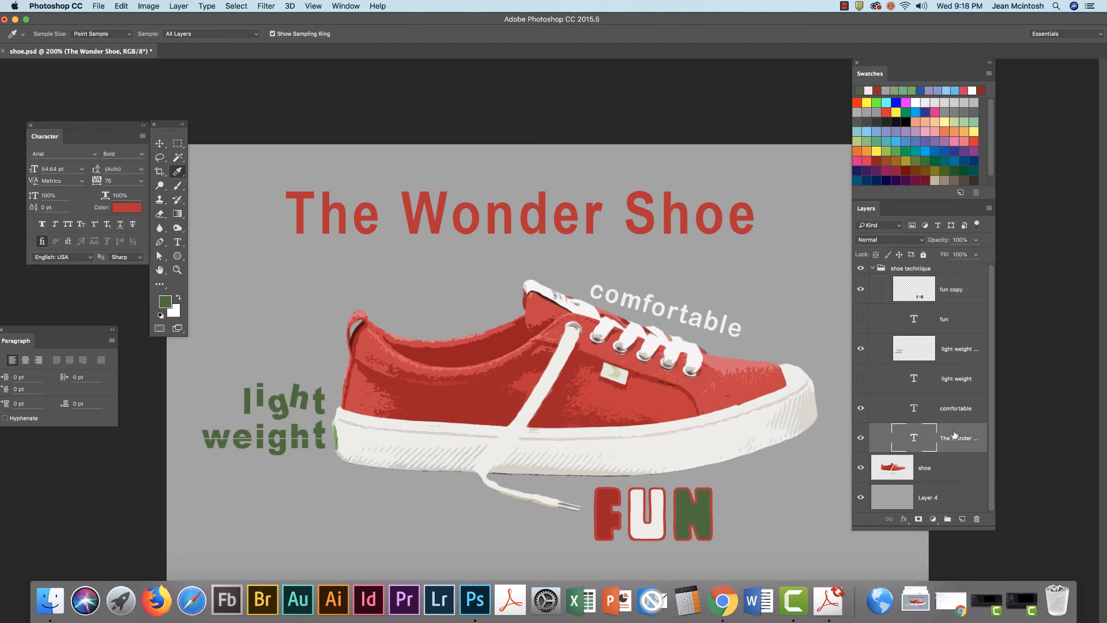
pyautogui.click(860, 438)
pyautogui.click(859, 438)
pyautogui.click(181, 242)
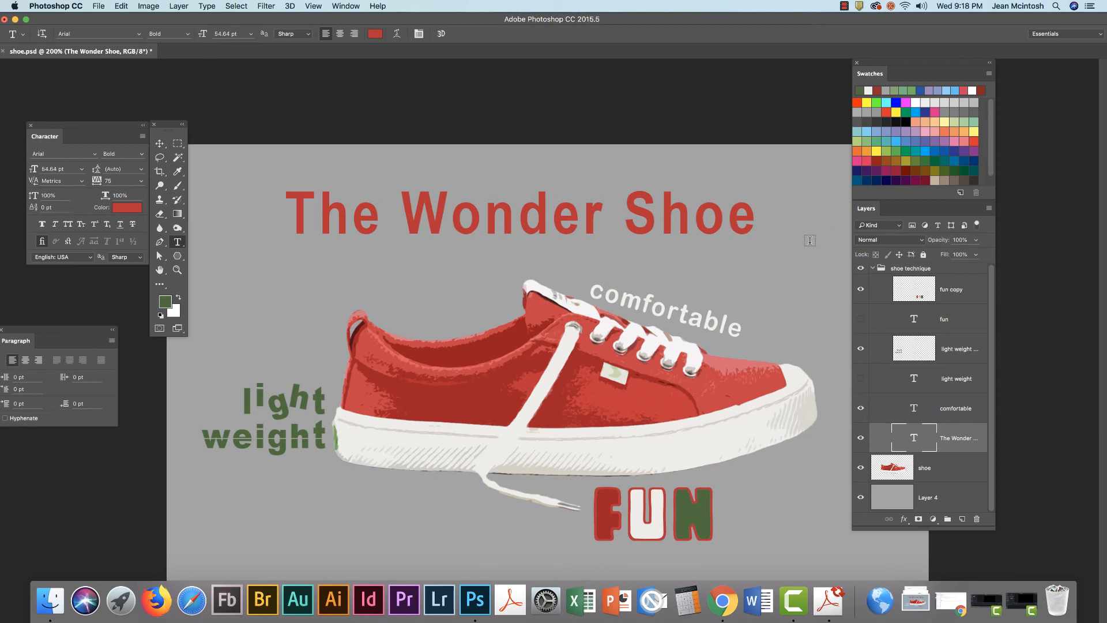
pyautogui.moveTo(749, 215); pyautogui.dragTo(284, 217)
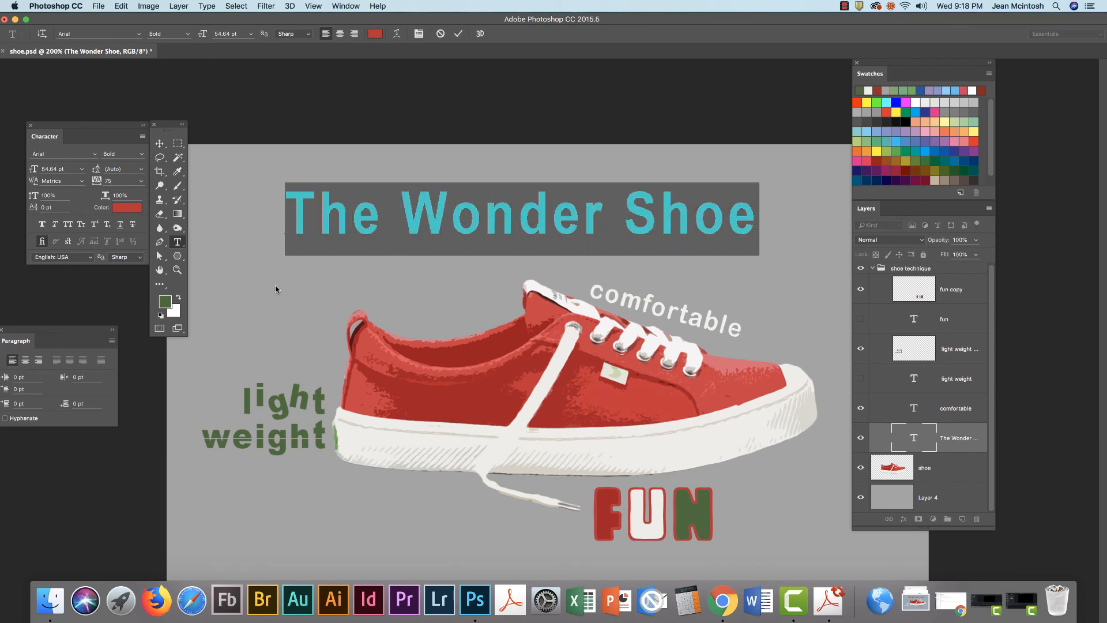
pyautogui.click(141, 154)
pyautogui.click(133, 173)
pyautogui.click(247, 227)
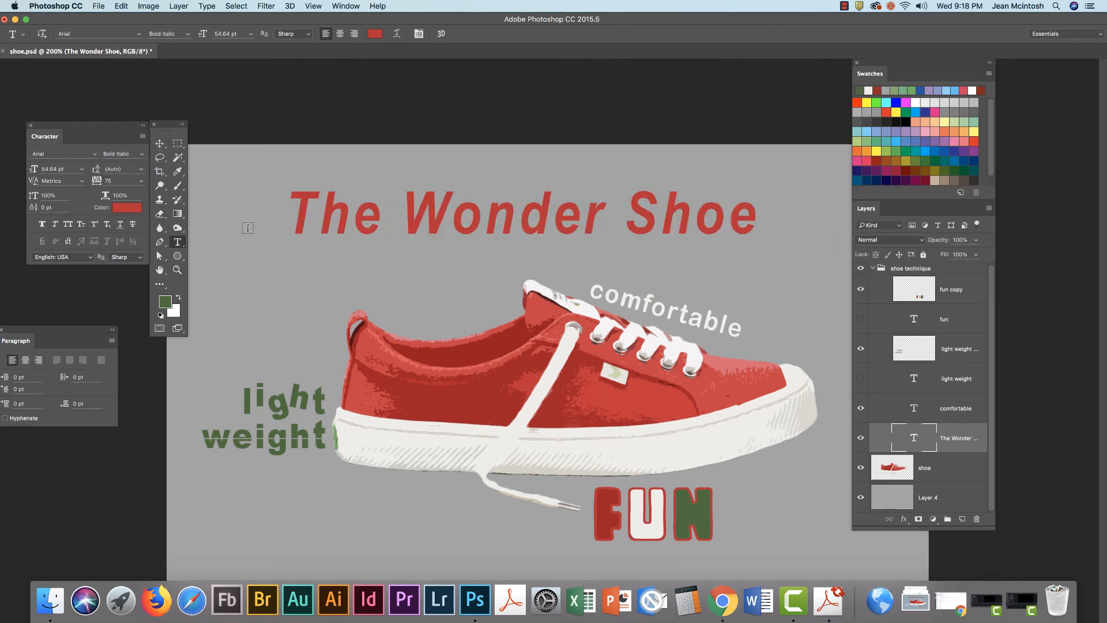
pyautogui.press('super+minus')
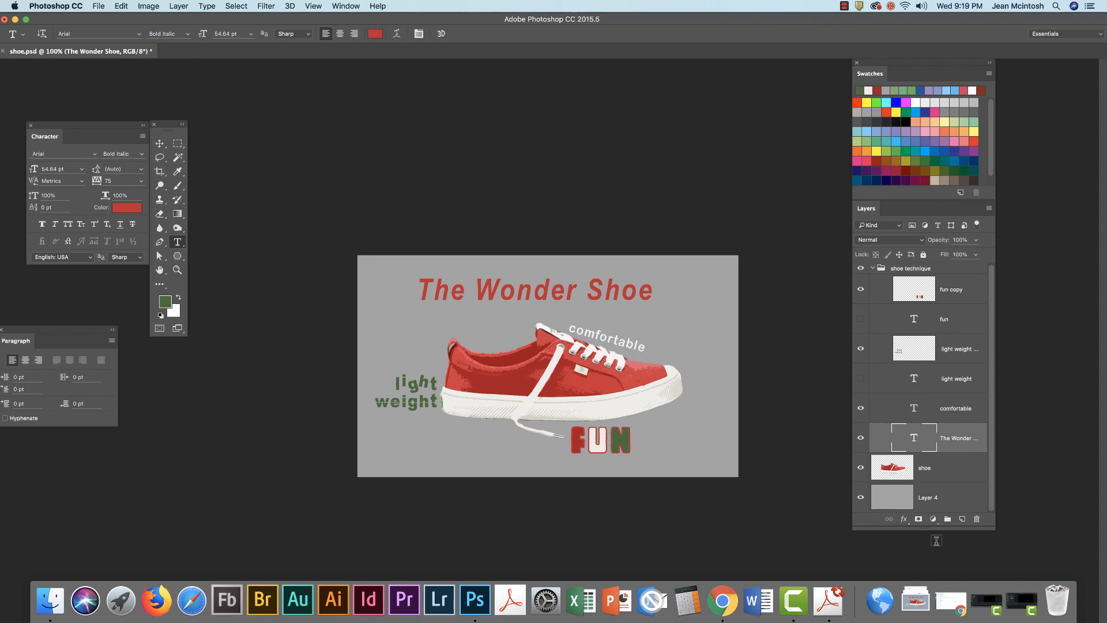
pyautogui.click(903, 519)
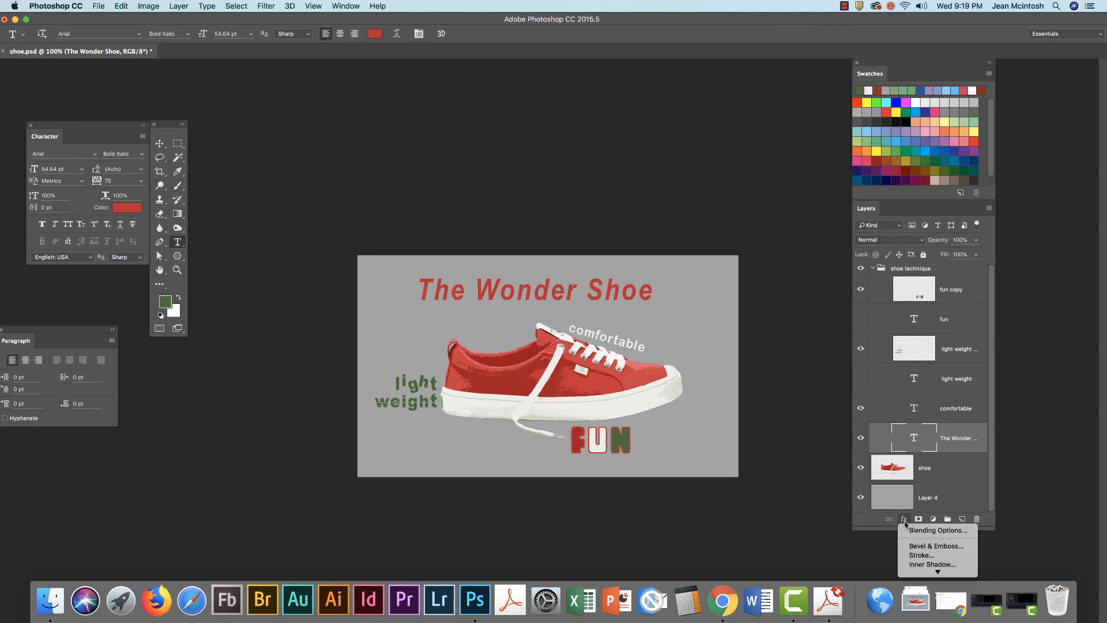
pyautogui.click(904, 521)
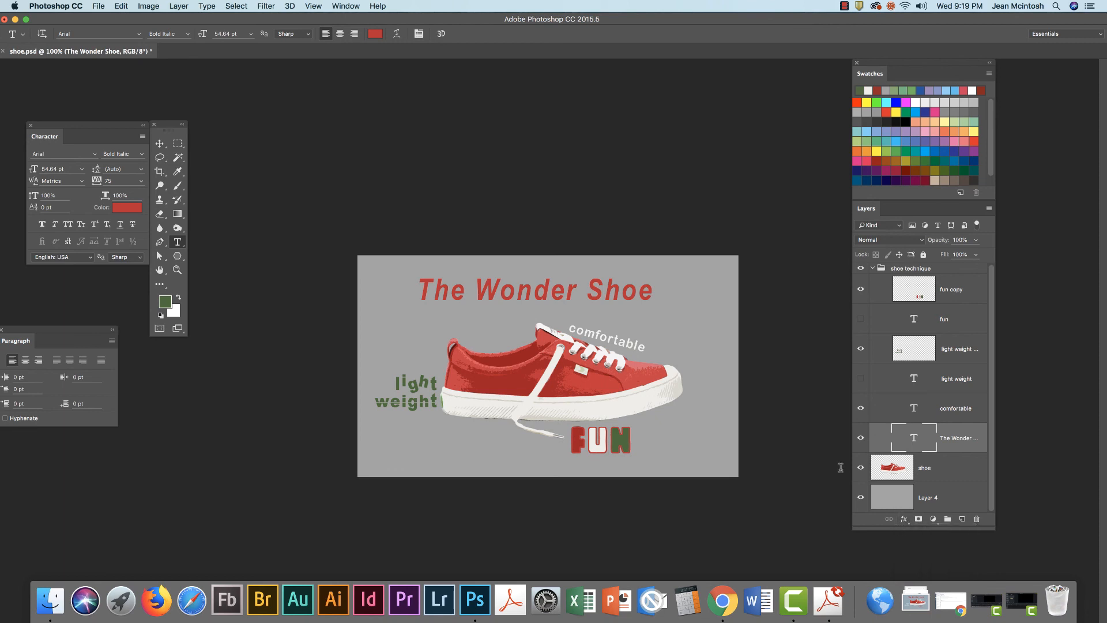
pyautogui.click(267, 7)
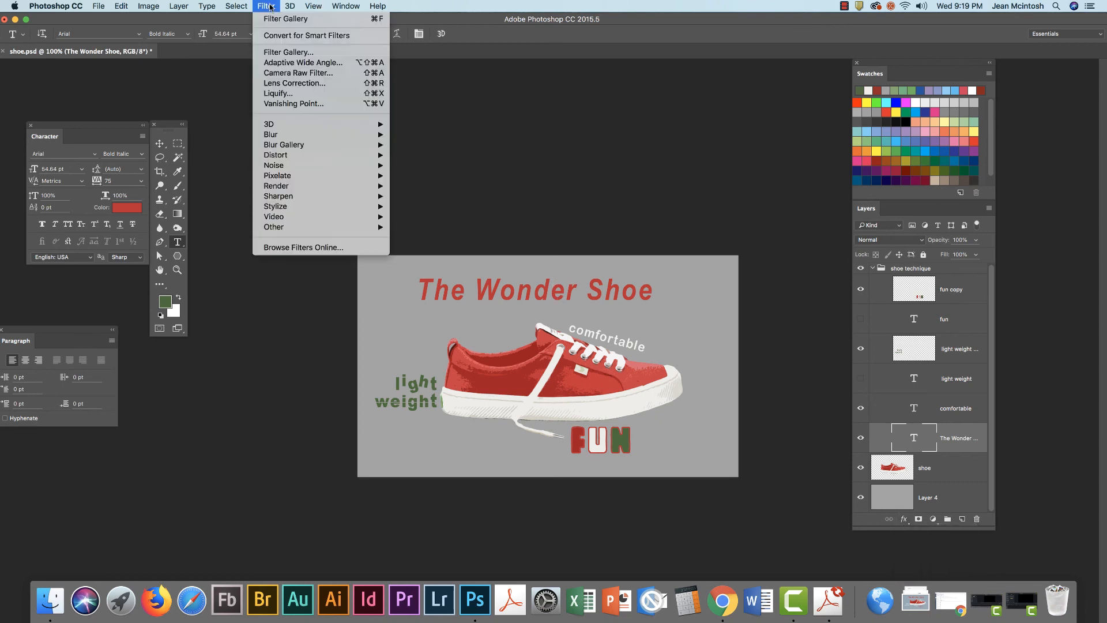
pyautogui.click(269, 6)
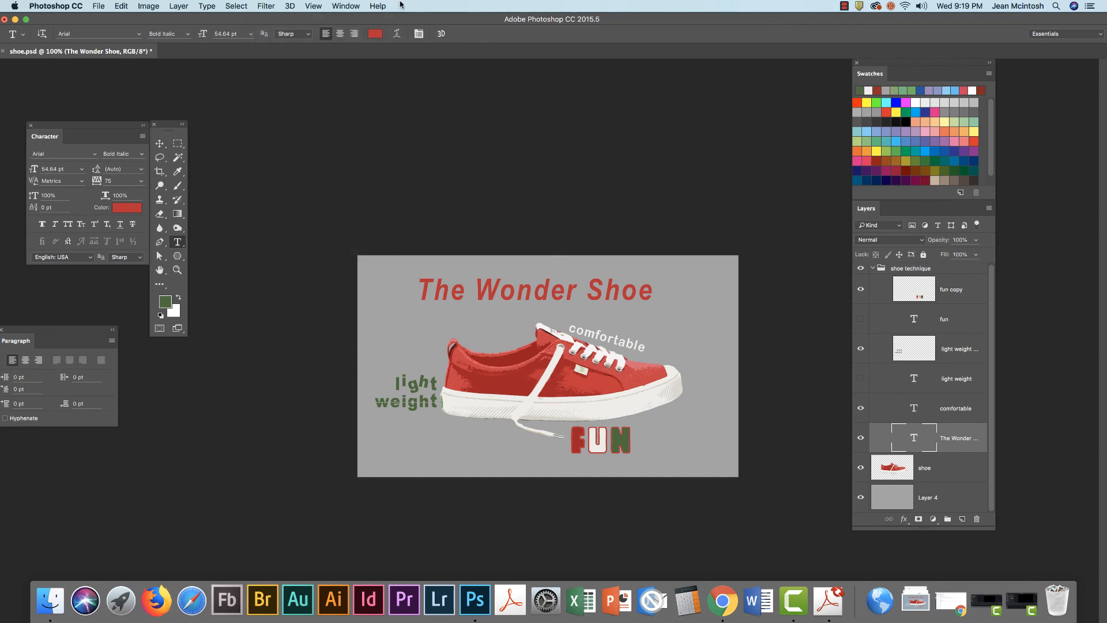